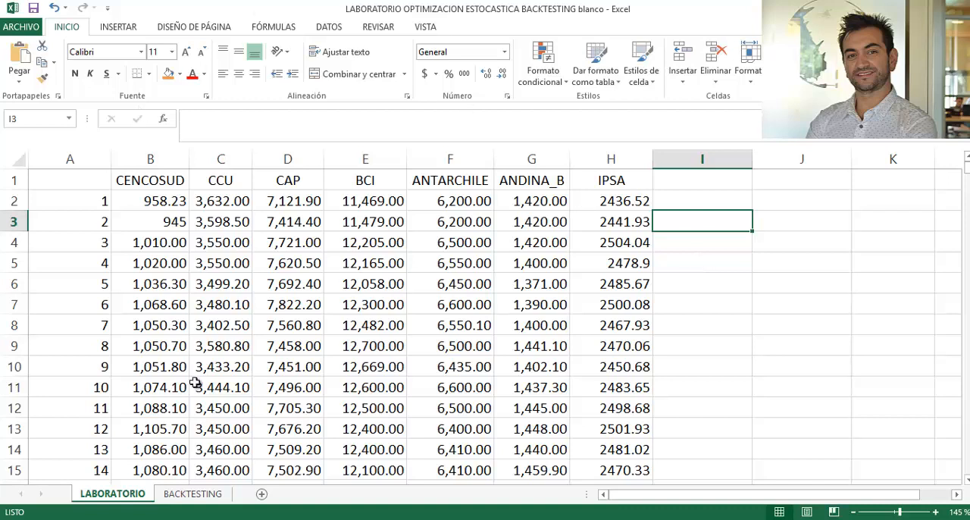
- Examine the LABORATORIO sheet's stock price columns, the IPSA index column and the full range of numbered observations
{"action": "left_click", "coordinate": [228, 344]}
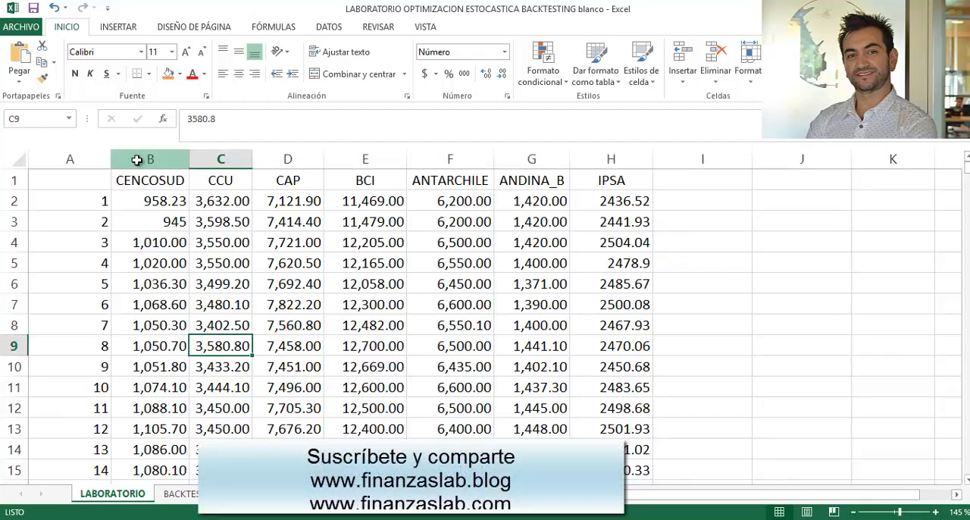
{"action": "left_click_drag", "start_coordinate": [137, 160], "coordinate": [536, 180]}
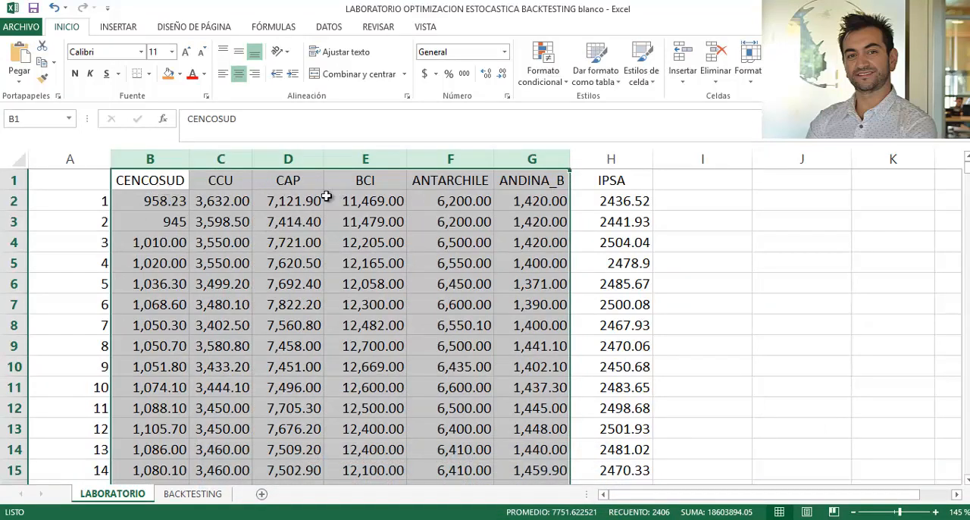
{"action": "left_click", "coordinate": [610, 160]}
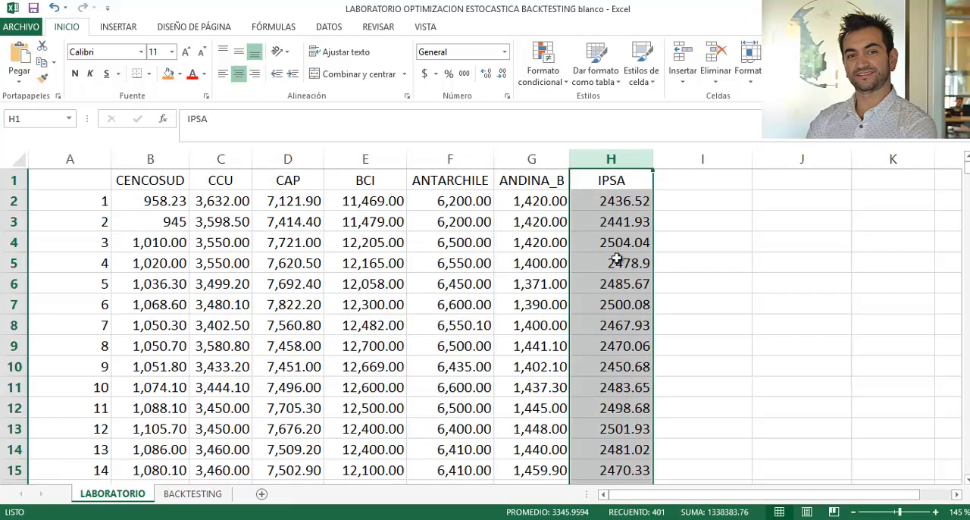
{"action": "left_click", "coordinate": [53, 198]}
{"action": "key", "text": "ctrl+shift+Down"}
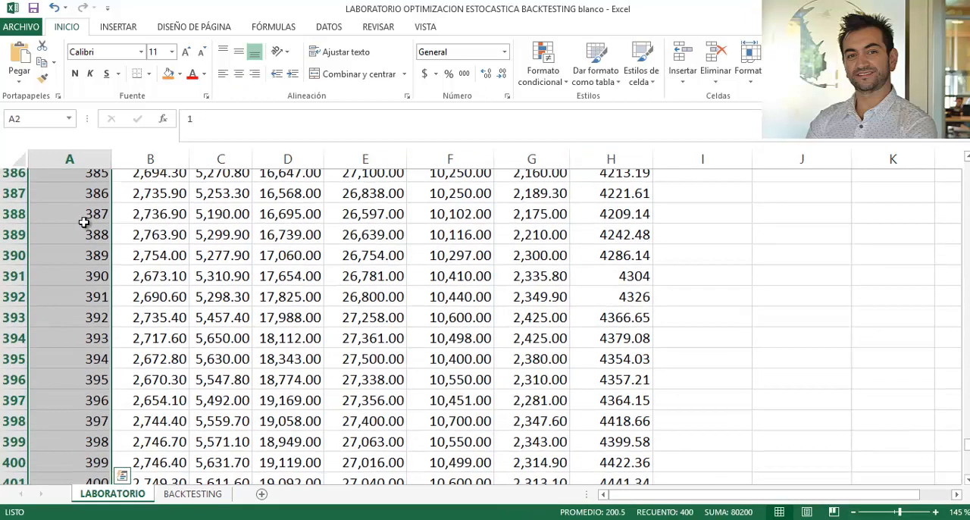
{"action": "left_click", "coordinate": [220, 277]}
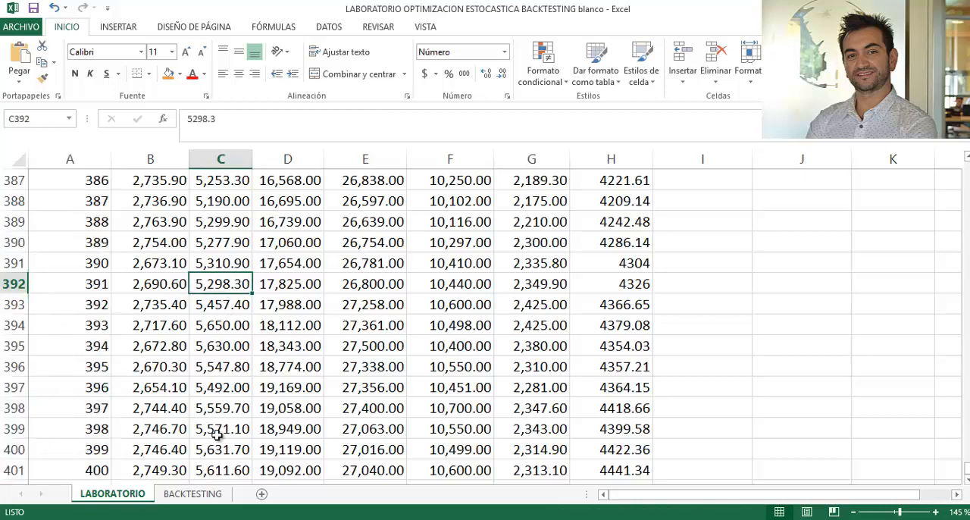
{"action": "left_click", "coordinate": [431, 388]}
{"action": "scroll", "coordinate": [434, 387], "scroll_direction": "up", "scroll_amount": 20}
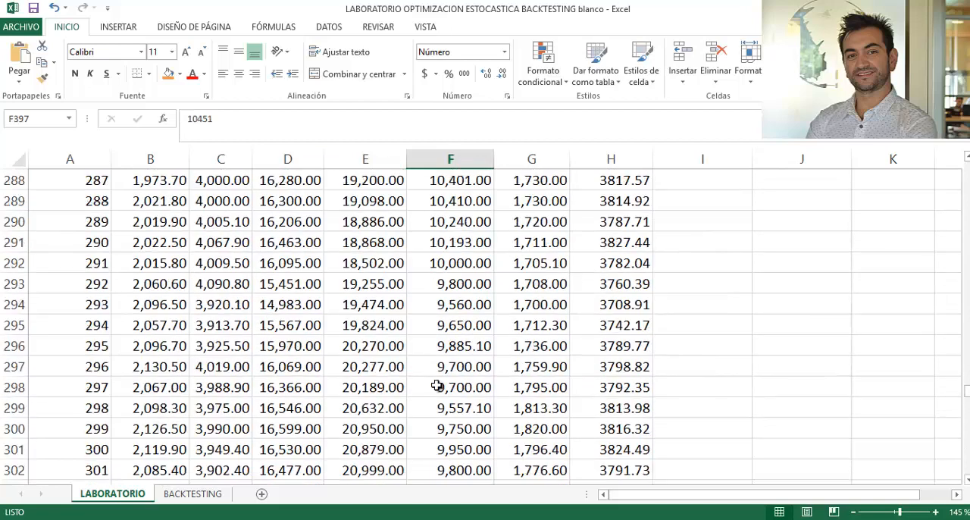
{"action": "scroll", "coordinate": [436, 386], "scroll_direction": "up", "scroll_amount": 9}
{"action": "left_click_drag", "start_coordinate": [967, 377], "coordinate": [964, 163]}
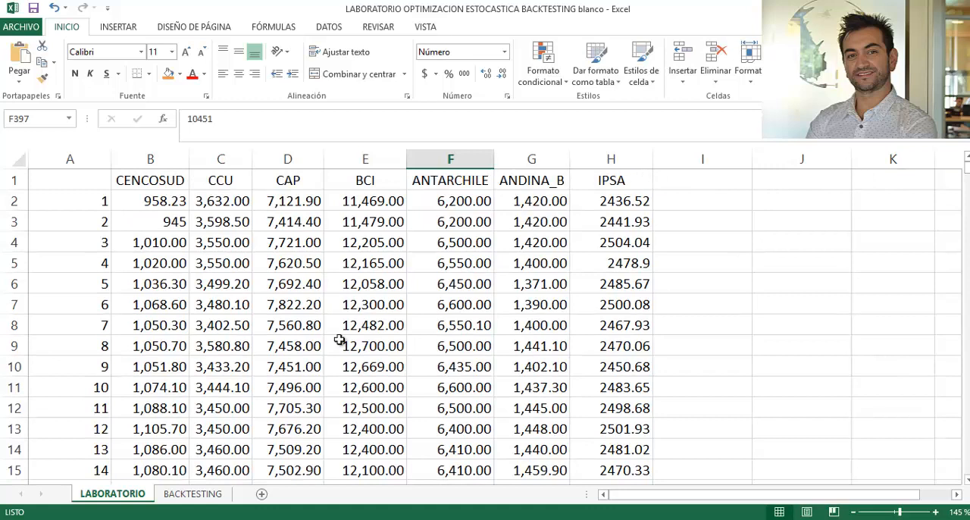
{"action": "left_click", "coordinate": [603, 321]}
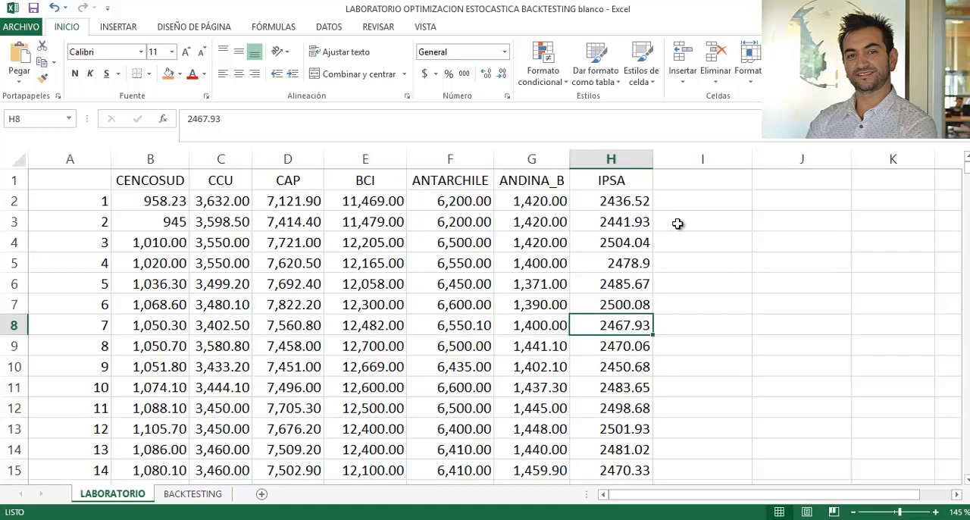
{"action": "left_click_drag", "start_coordinate": [715, 201], "coordinate": [867, 186]}
{"action": "left_click", "coordinate": [834, 241]}
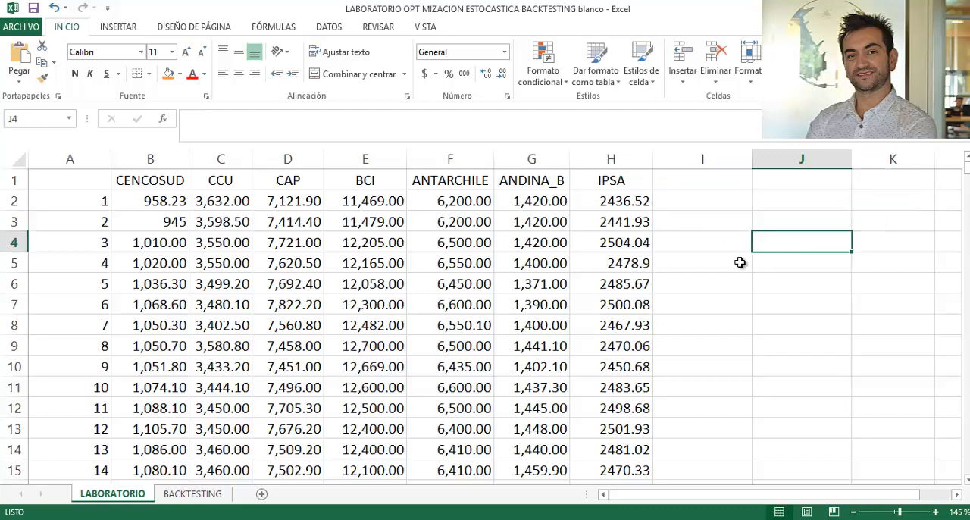
- Examine the BACKTESTING sheet's stock price columns, IPSA column and the range of its numbered observations
{"action": "left_click", "coordinate": [195, 495]}
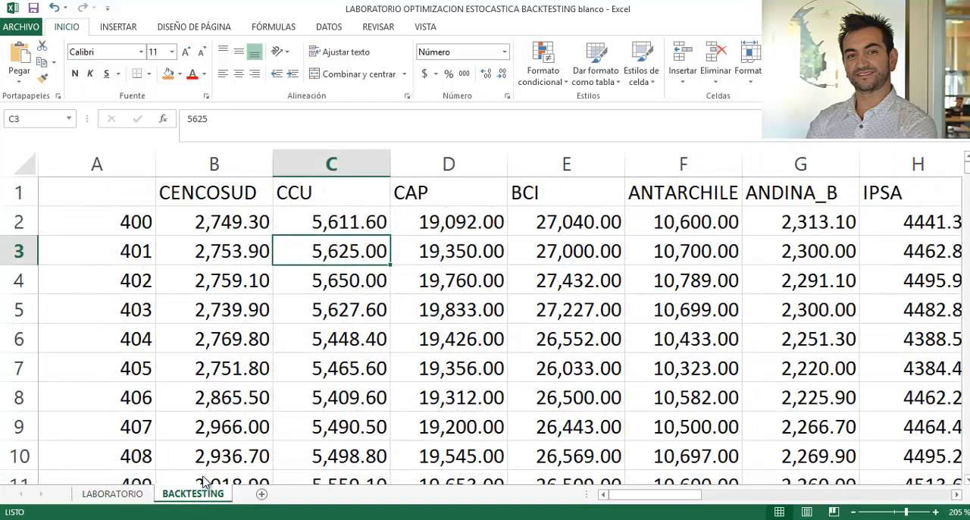
{"action": "left_click", "coordinate": [228, 370]}
{"action": "left_click_drag", "start_coordinate": [241, 165], "coordinate": [628, 160]}
{"action": "left_click", "coordinate": [910, 164]}
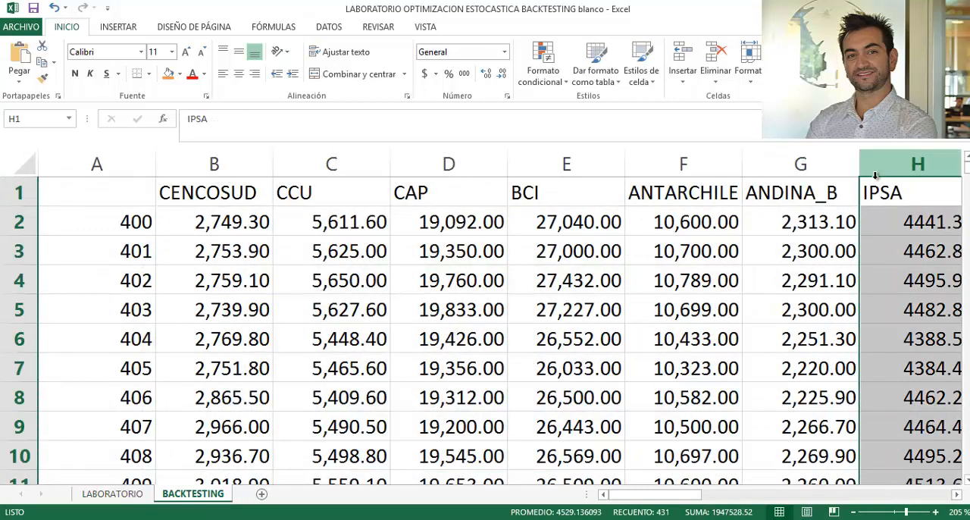
{"action": "left_click", "coordinate": [477, 252]}
{"action": "left_click", "coordinate": [118, 220]}
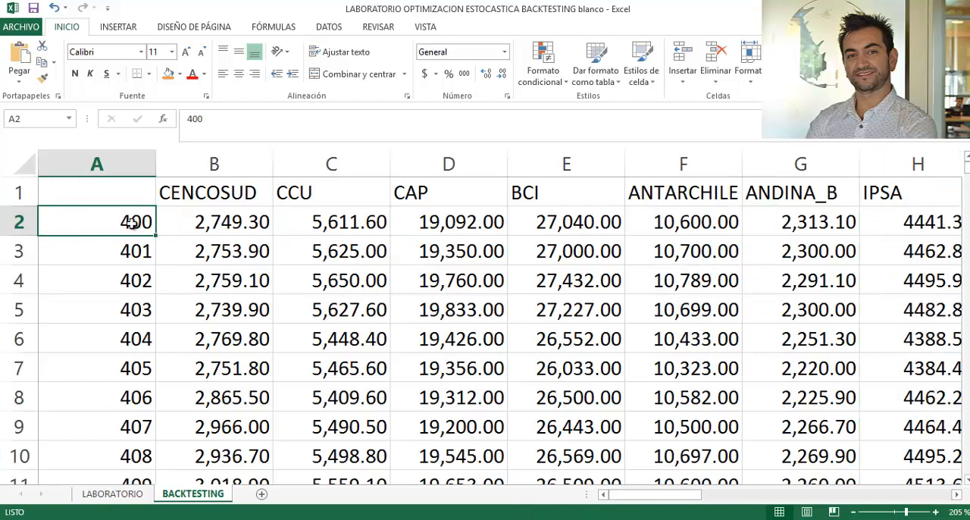
{"action": "key", "text": "ctrl+shift+Down"}
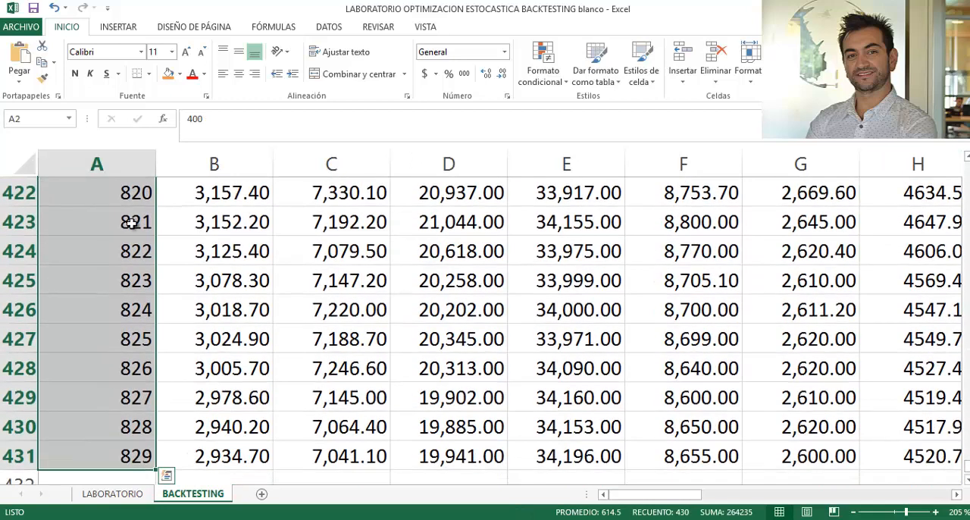
{"action": "left_click", "coordinate": [200, 418]}
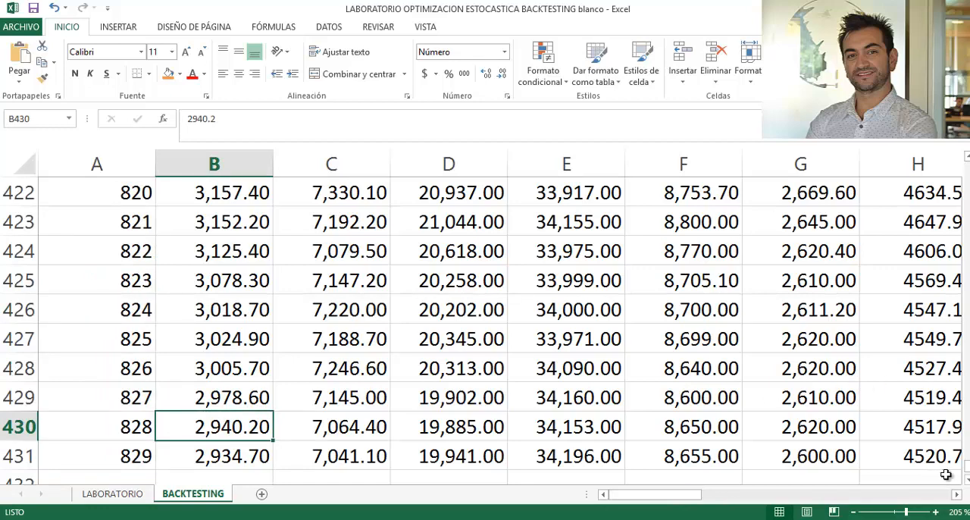
{"action": "left_click_drag", "start_coordinate": [968, 471], "coordinate": [967, 162]}
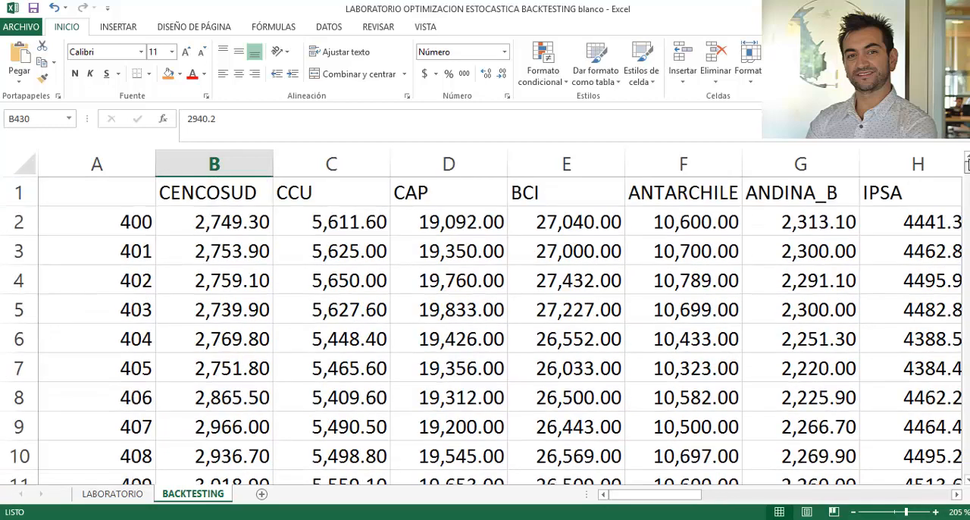
{"action": "left_click", "coordinate": [359, 261]}
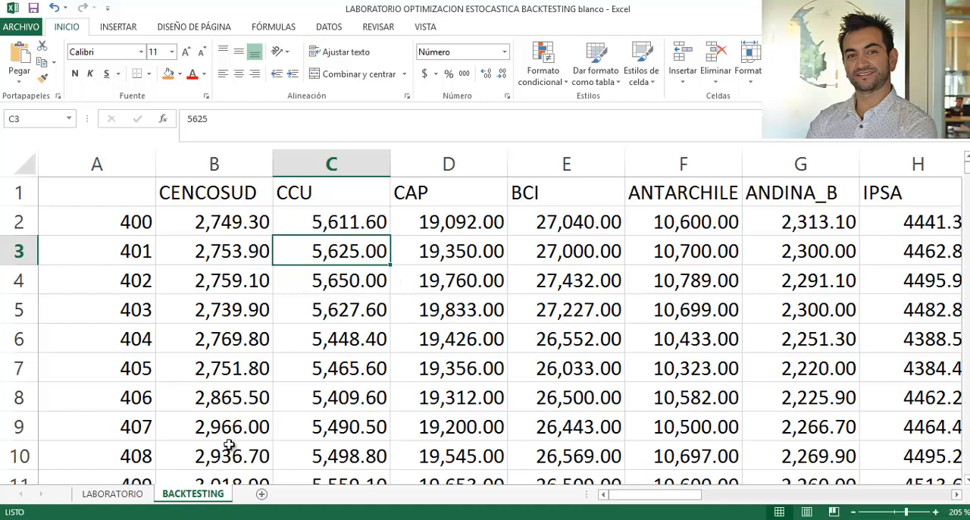
{"action": "left_click", "coordinate": [189, 285]}
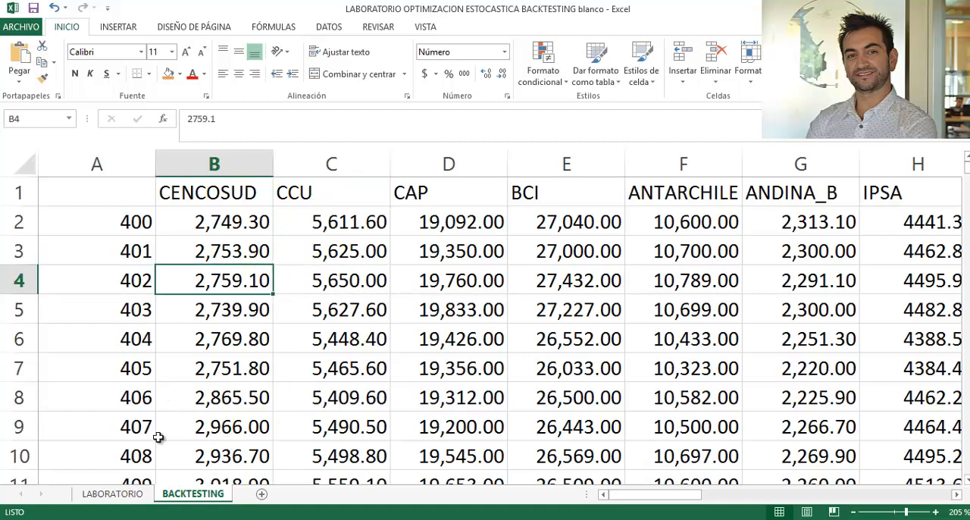
- Calculate the first CENCOSUD log return in cell I3 of the LABORATORIO sheet with =LN(B3/B2)
{"action": "left_click", "coordinate": [136, 495]}
{"action": "left_click", "coordinate": [156, 369]}
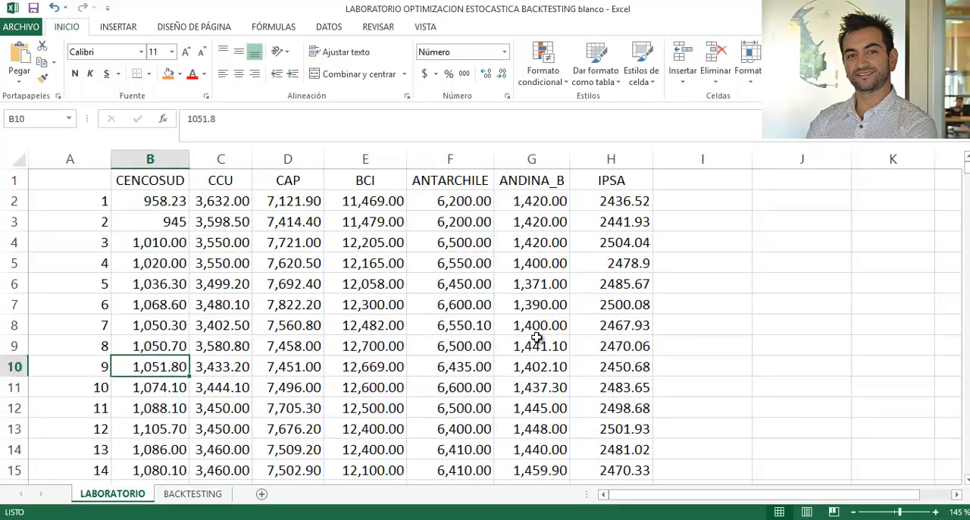
{"action": "left_click", "coordinate": [725, 210]}
{"action": "key", "text": "Down"}
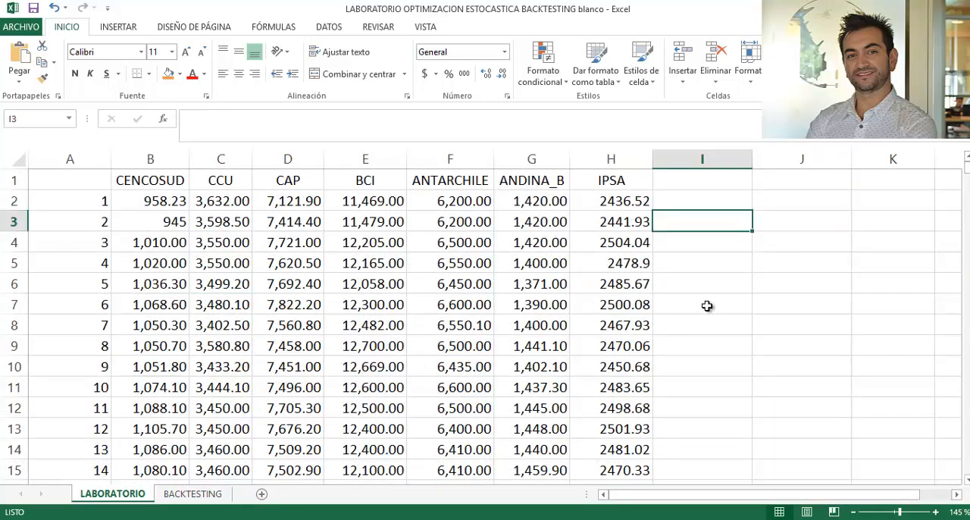
{"action": "type", "text": "=ln("}
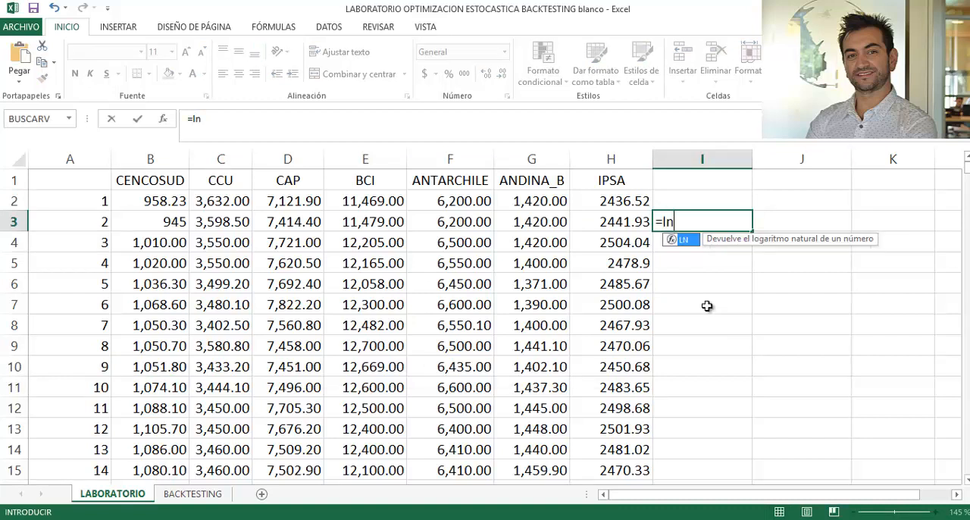
{"action": "key", "text": "Left"}
{"action": "key", "text": "Left"}
{"action": "key", "text": "Left"}
{"action": "key", "text": "Left"}
{"action": "key", "text": "Left"}
{"action": "key", "text": "Left"}
{"action": "key", "text": "Left"}
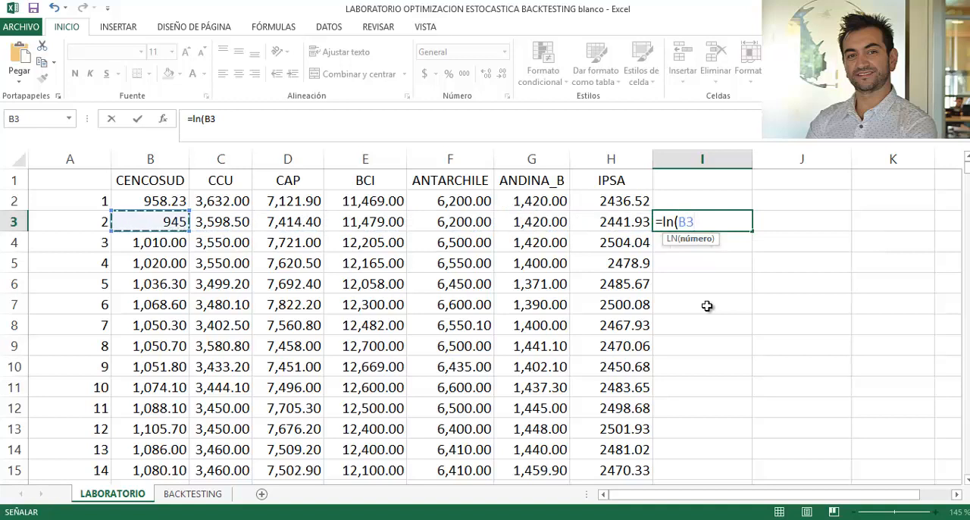
{"action": "type", "text": "/"}
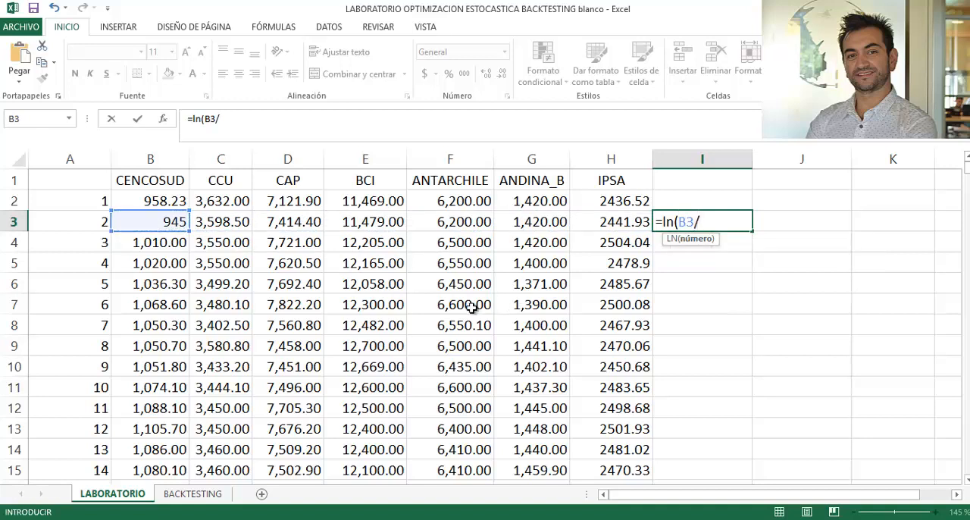
{"action": "left_click", "coordinate": [174, 200]}
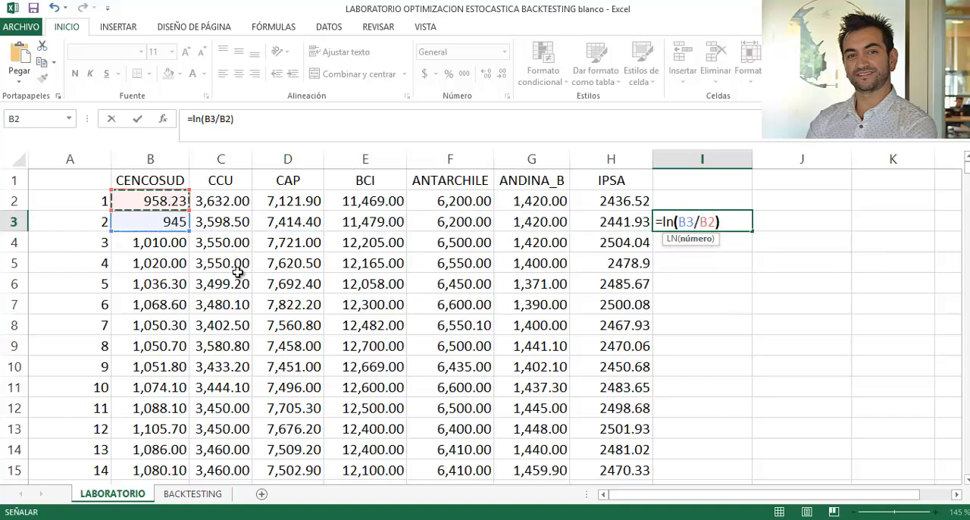
{"action": "type", "text": ")"}
{"action": "key", "text": "Return"}
- Copy the asset headers CENCOSUD through IPSA from B1:H1 to row 2, starting at cell I2
{"action": "left_click_drag", "start_coordinate": [166, 180], "coordinate": [611, 180]}
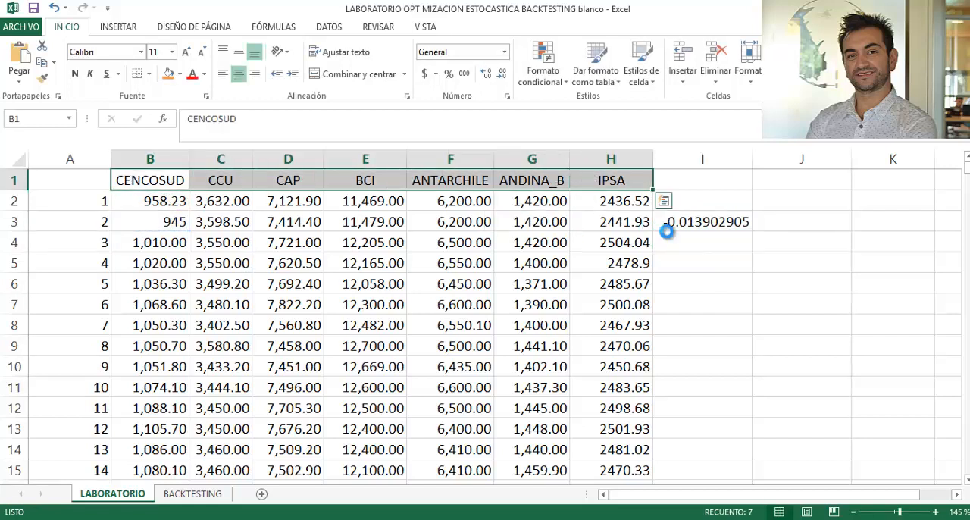
{"action": "key", "text": "ctrl+c"}
{"action": "left_click_drag", "start_coordinate": [701, 202], "coordinate": [893, 201]}
{"action": "key", "text": "ctrl+v"}
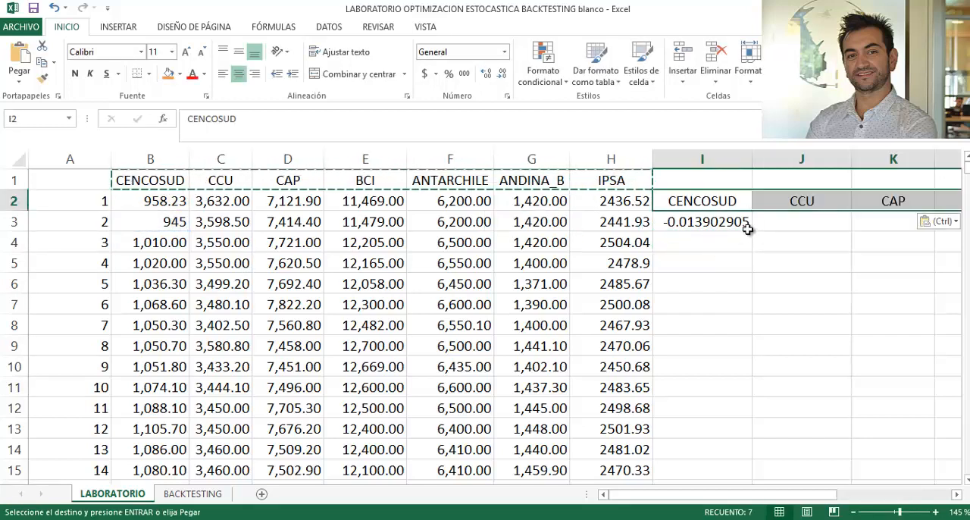
- Fill the log return formula from I3 across to the IPSA column and down through all observations
{"action": "left_click", "coordinate": [746, 225]}
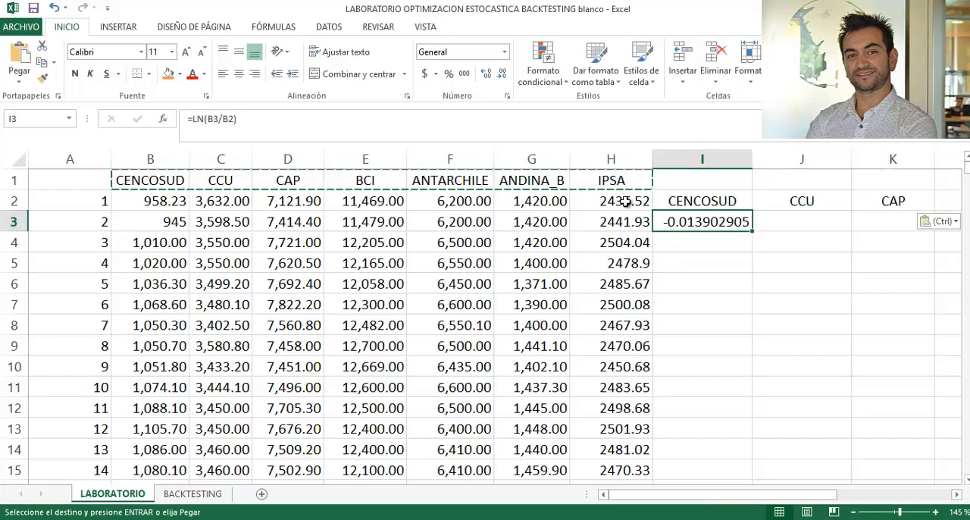
{"action": "left_click_drag", "start_coordinate": [626, 200], "coordinate": [630, 239]}
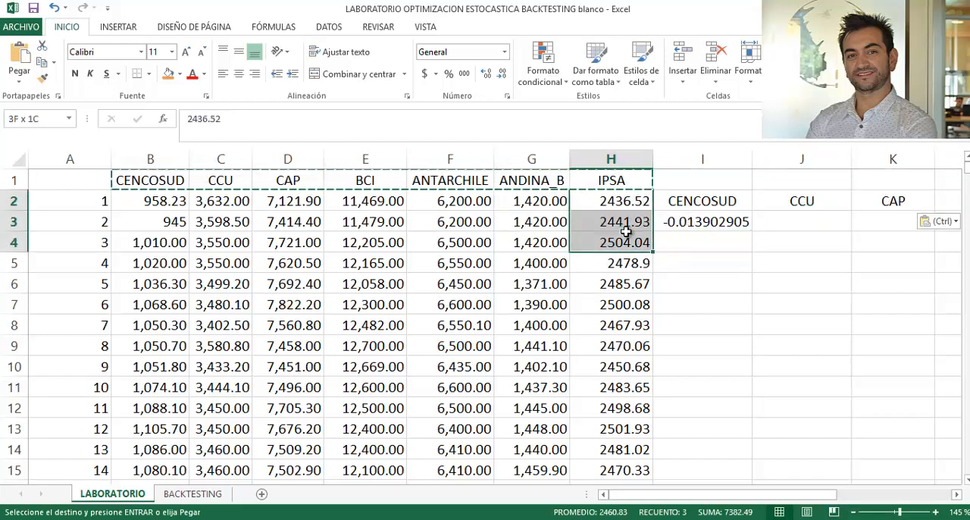
{"action": "left_click", "coordinate": [686, 222]}
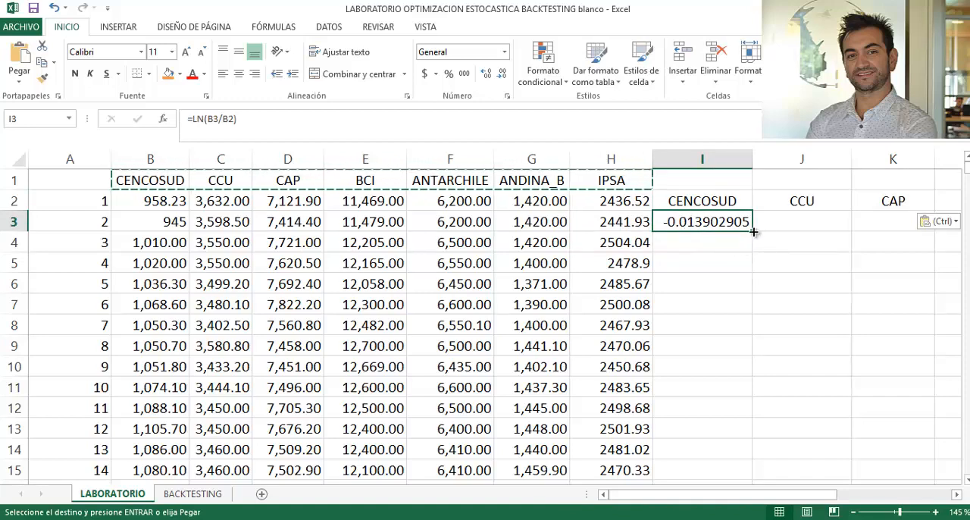
{"action": "left_click_drag", "start_coordinate": [752, 230], "coordinate": [799, 222]}
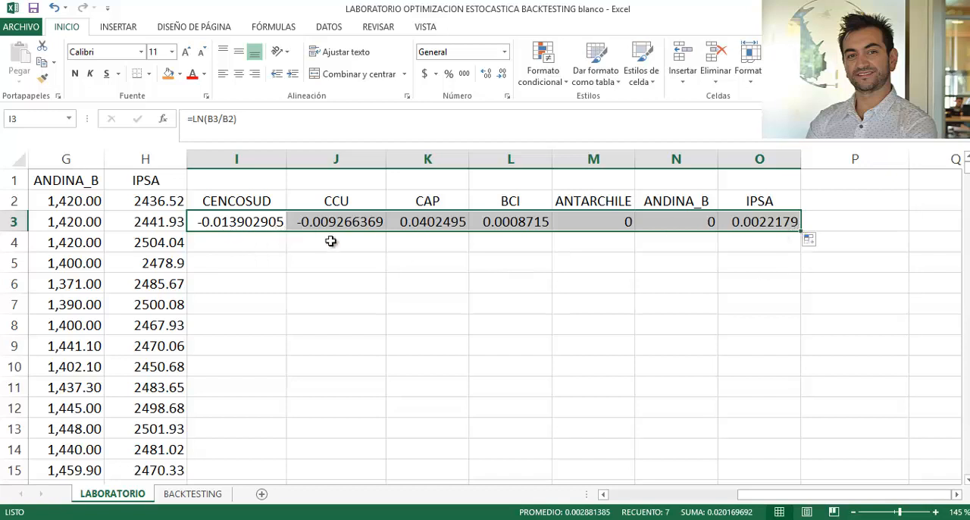
{"action": "double_click", "coordinate": [801, 231]}
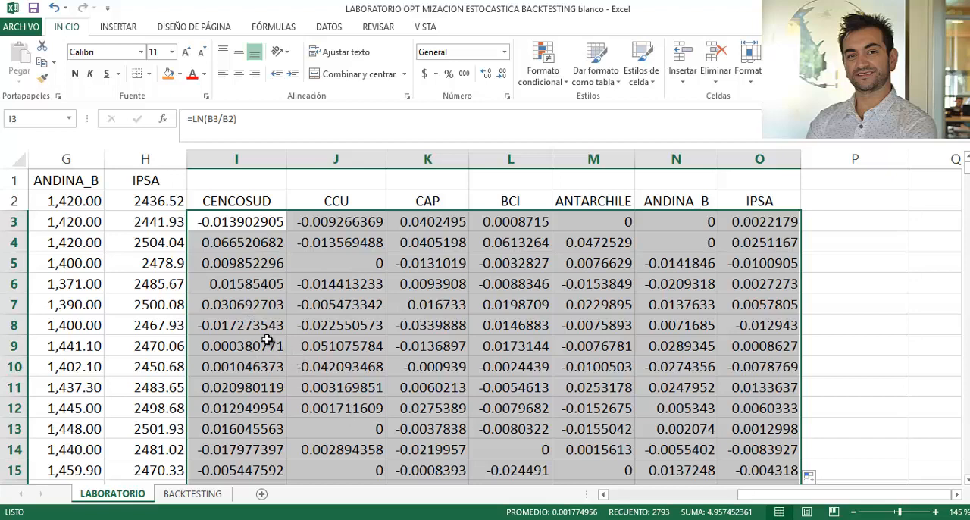
{"action": "left_click", "coordinate": [437, 324]}
- Copy the headers of the returns table, CENCOSUD through IPSA, to row 2 starting at cell R2
{"action": "left_click_drag", "start_coordinate": [245, 198], "coordinate": [774, 198]}
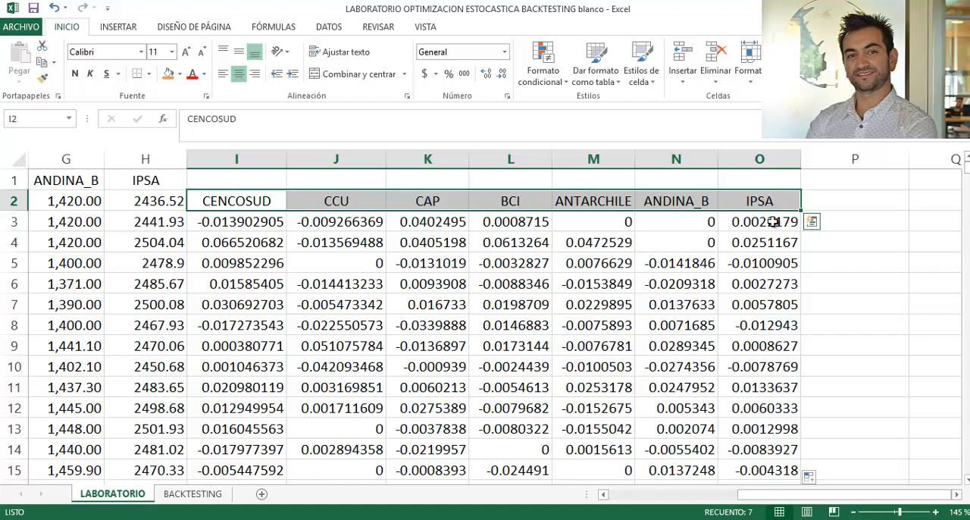
{"action": "key", "text": "ctrl+c"}
{"action": "left_click", "coordinate": [921, 200]}
{"action": "left_click_drag", "start_coordinate": [916, 194], "coordinate": [788, 187]}
{"action": "left_click", "coordinate": [664, 198]}
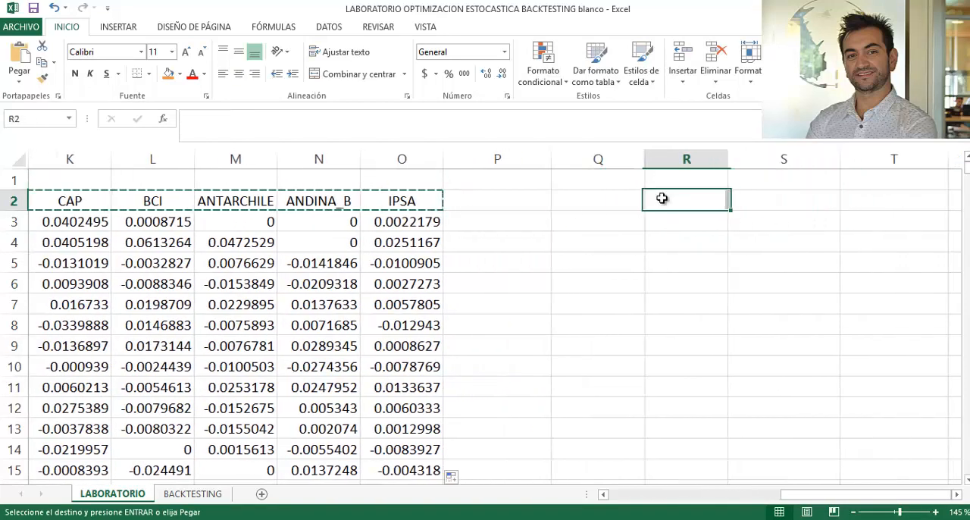
{"action": "left_click", "coordinate": [619, 199]}
{"action": "key", "text": "Right"}
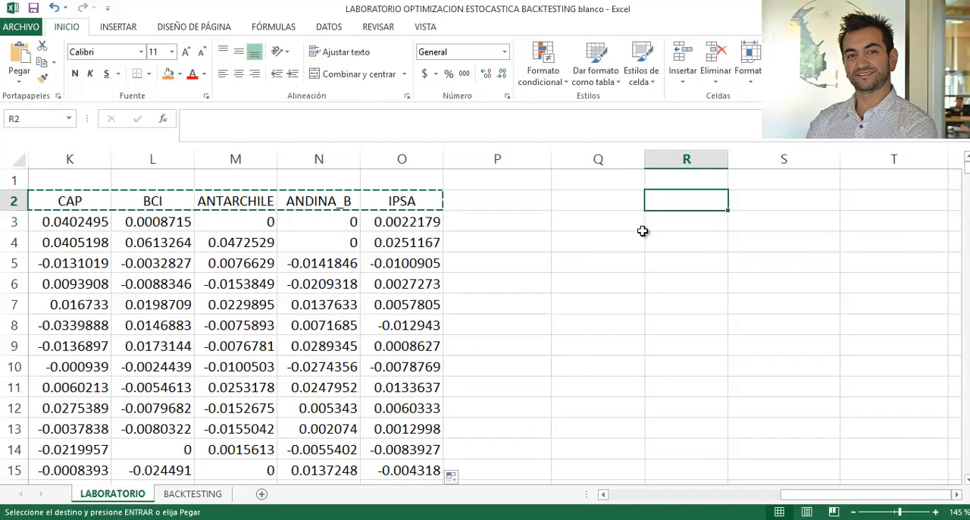
{"action": "key", "text": "Left"}
{"action": "key", "text": "Right"}
{"action": "key", "text": "ctrl+v"}
- Label the first two rows of the summary table Retorno semanal promedio in Q3 and Retorno anual promedio in Q4
{"action": "left_click", "coordinate": [642, 230]}
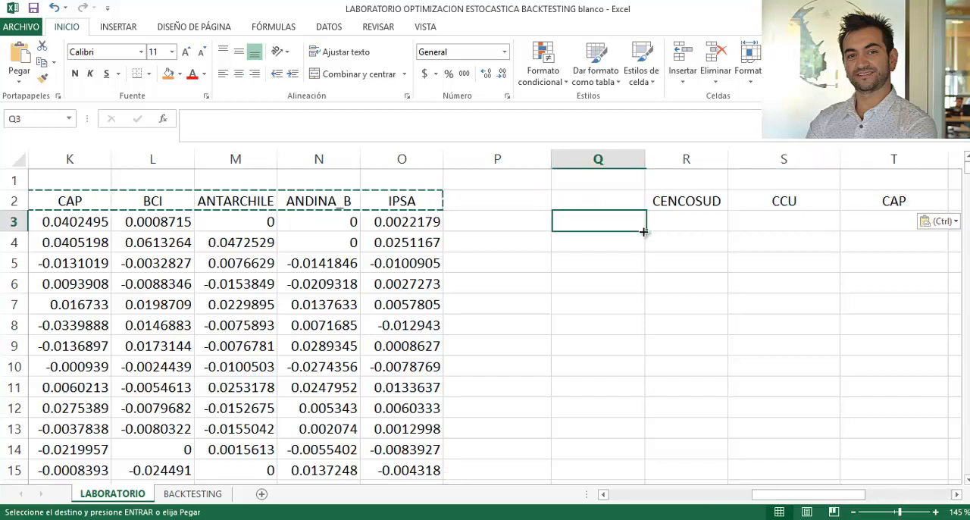
{"action": "type", "text": "Re"}
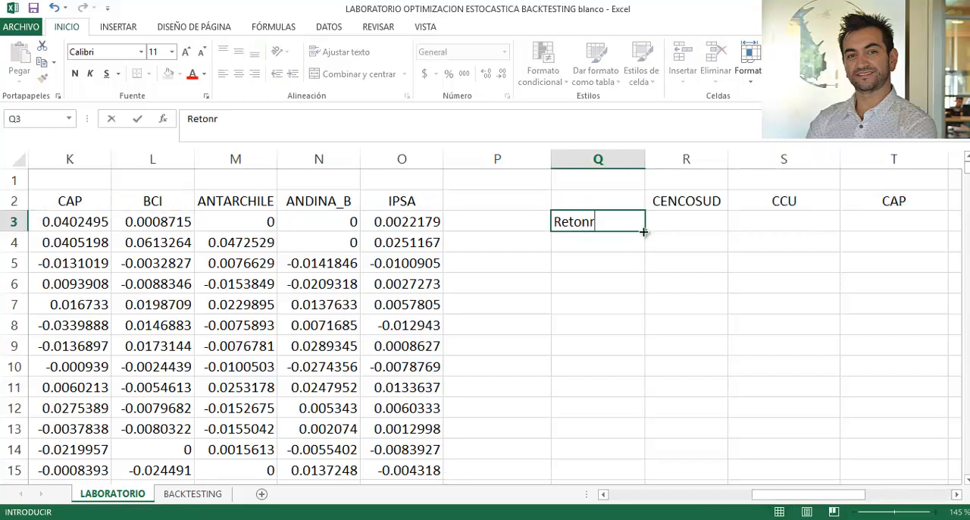
{"action": "type", "text": "torno seman"}
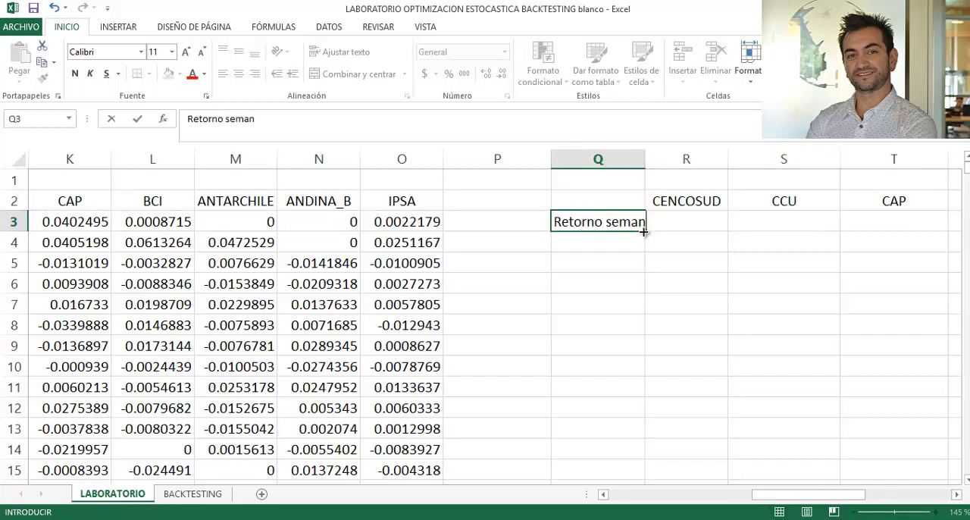
{"action": "type", "text": "al promed"}
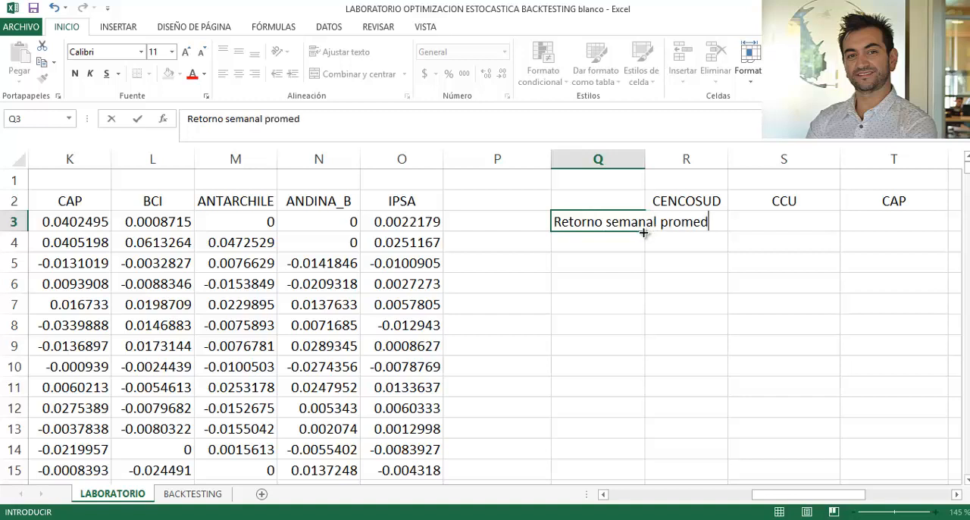
{"action": "type", "text": "io"}
{"action": "key", "text": "Return"}
{"action": "type", "text": "Re"}
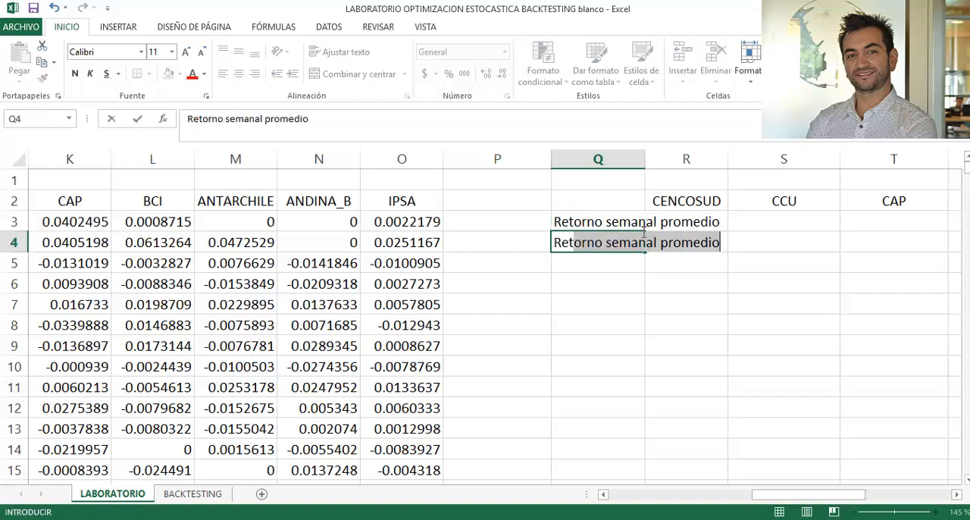
{"action": "type", "text": "torno "}
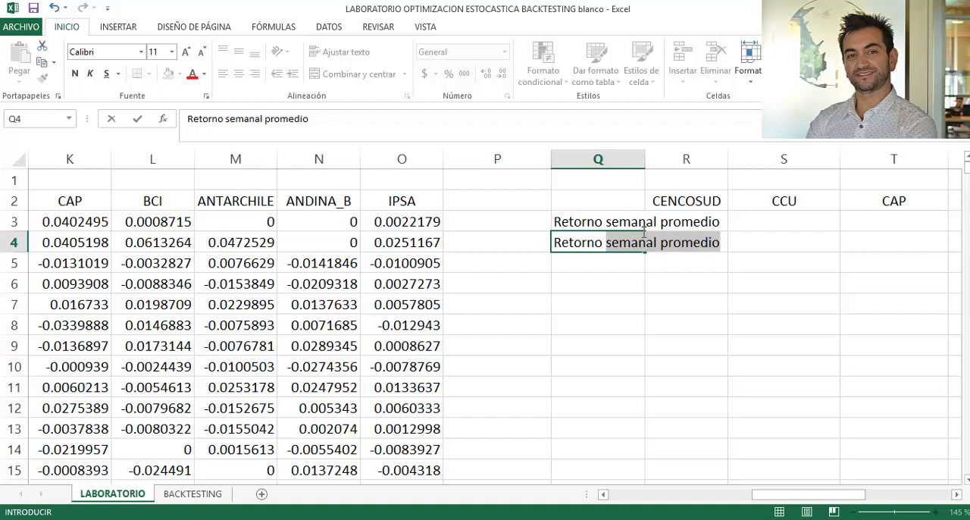
{"action": "type", "text": "anual promedio"}
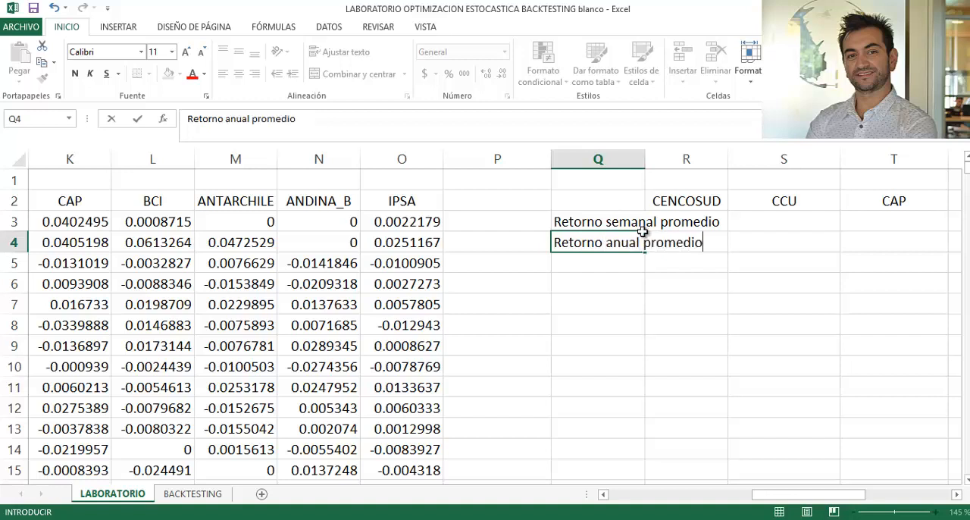
{"action": "key", "text": "Return"}
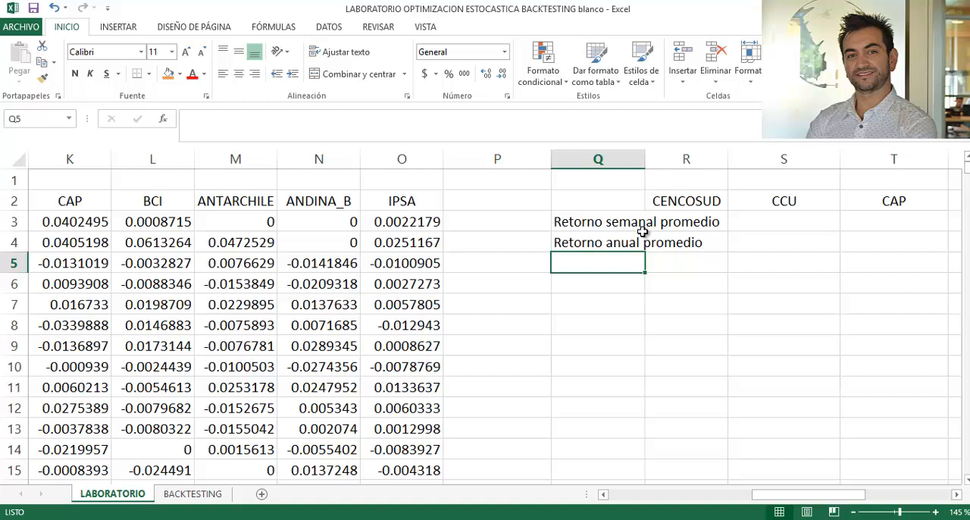
- Add the labels Desviación estándar semanal in Q5 and Desviación estándar anual in Q6, and fit column Q's width to its text
{"action": "type", "text": "Desvia"}
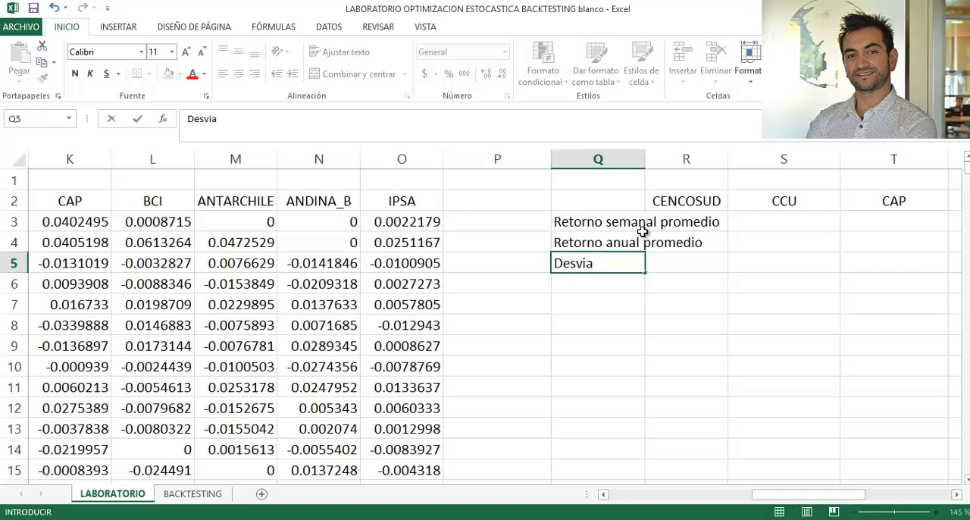
{"action": "type", "text": "ción estándar seman"}
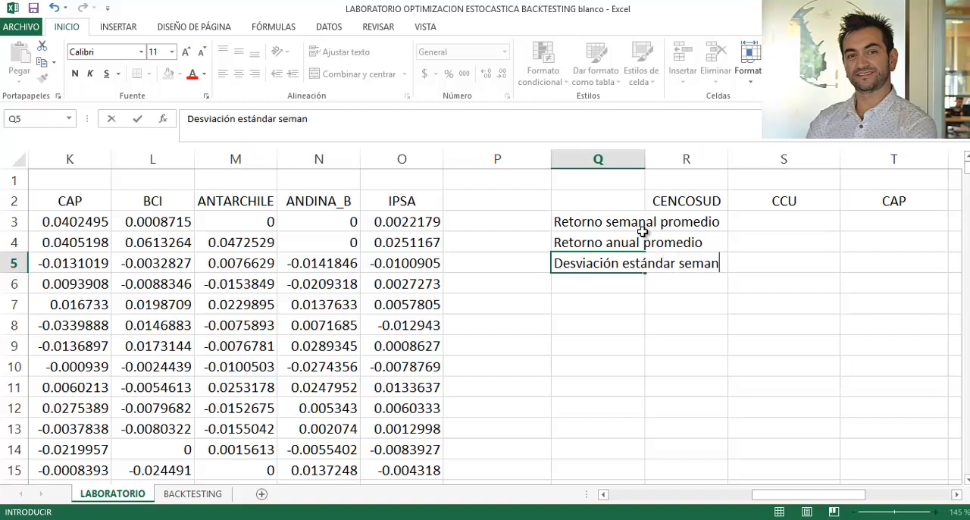
{"action": "type", "text": "al"}
{"action": "key", "text": "Return"}
{"action": "type", "text": "Desv"}
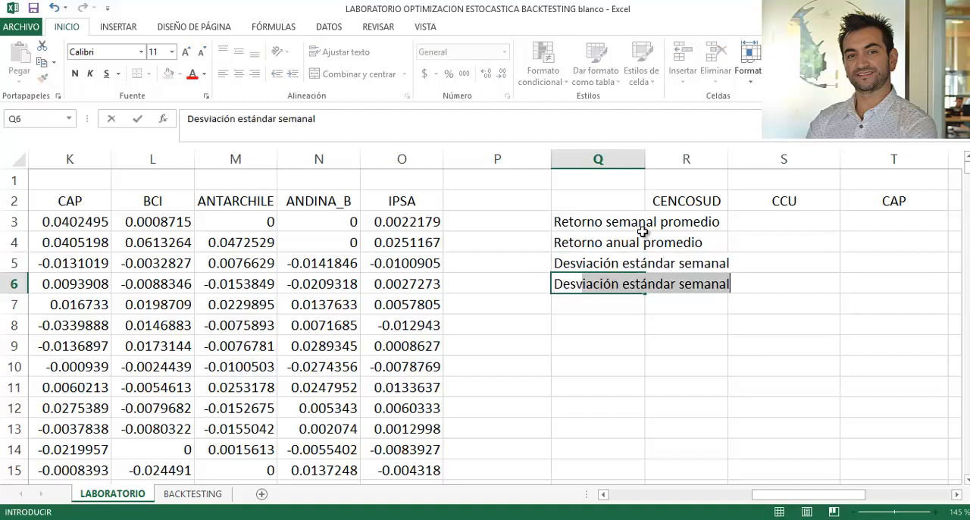
{"action": "type", "text": "iación está"}
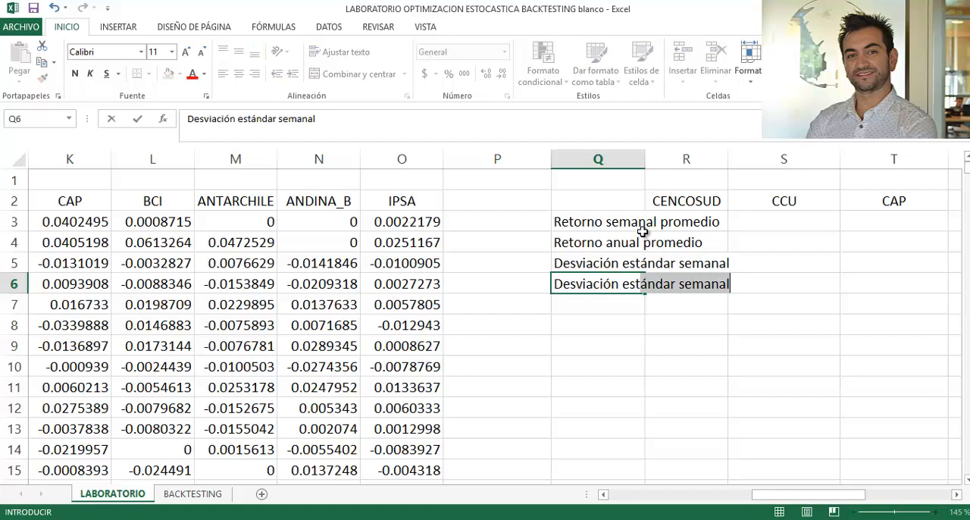
{"action": "type", "text": "ndar "}
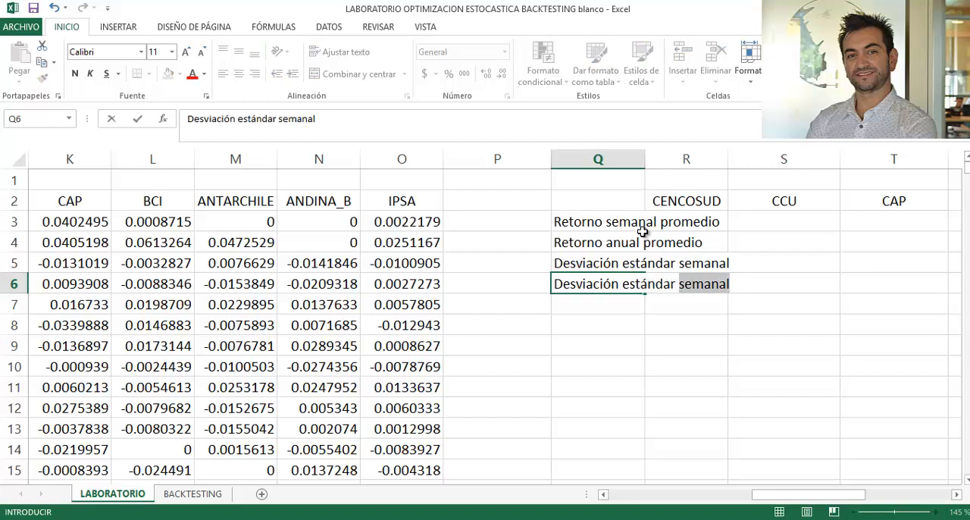
{"action": "type", "text": "anual"}
{"action": "key", "text": "Return"}
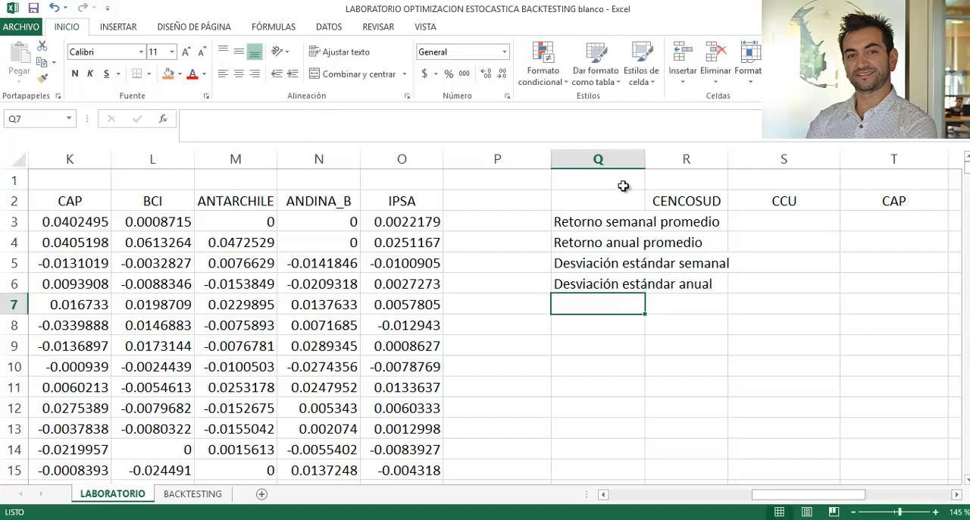
{"action": "double_click", "coordinate": [645, 160]}
- Enter =PROMEDIO(J3:J401) in R3 as the average weekly return under CENCOSUD
{"action": "left_click", "coordinate": [774, 226]}
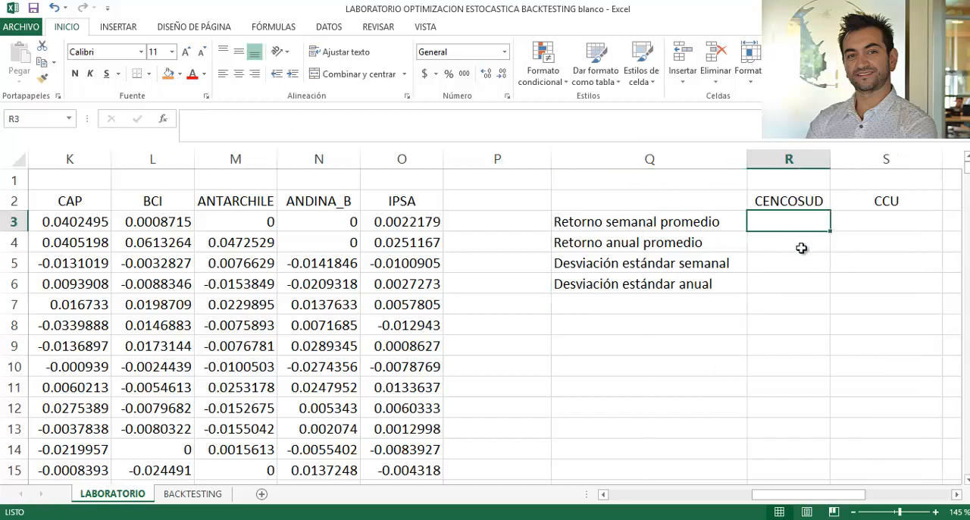
{"action": "type", "text": "=pro"}
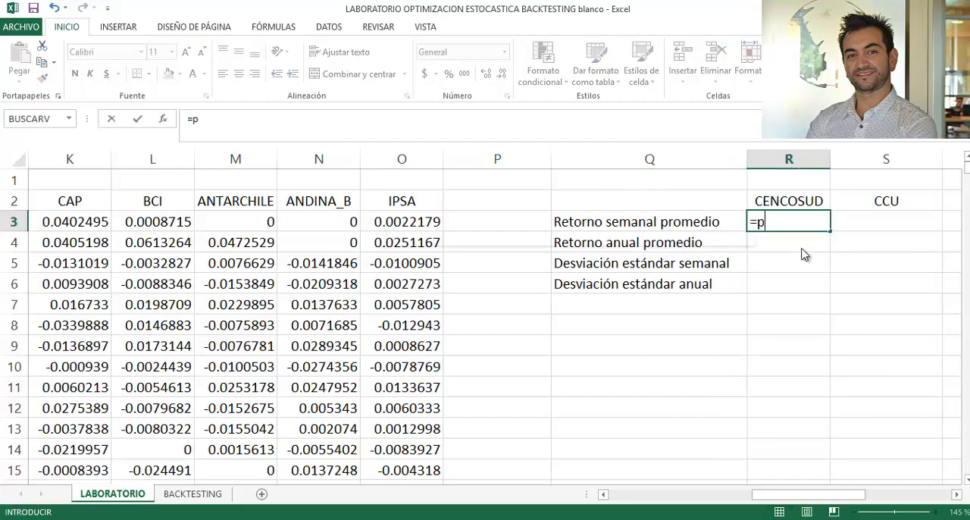
{"action": "key", "text": "Down"}
{"action": "key", "text": "Down"}
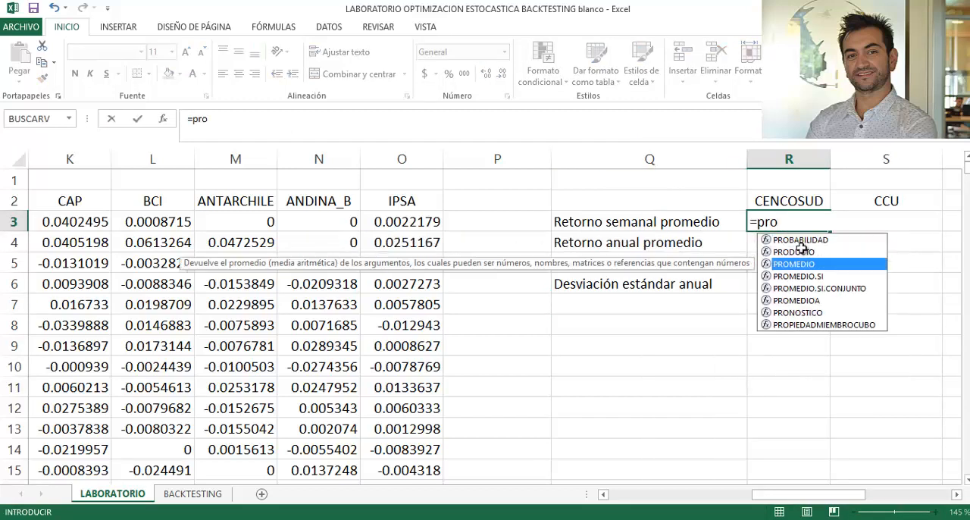
{"action": "key", "text": "Tab"}
{"action": "key", "text": "Left"}
{"action": "key", "text": "Left"}
{"action": "key", "text": "Left"}
{"action": "key", "text": "Left"}
{"action": "key", "text": "Left"}
{"action": "key", "text": "Left"}
{"action": "key", "text": "Left"}
{"action": "key", "text": "Left"}
{"action": "key", "text": "Left"}
{"action": "key", "text": "Left"}
{"action": "key", "text": "Left"}
{"action": "key", "text": "Left"}
{"action": "key", "text": "Left"}
{"action": "key", "text": "Right"}
{"action": "key", "text": "Right"}
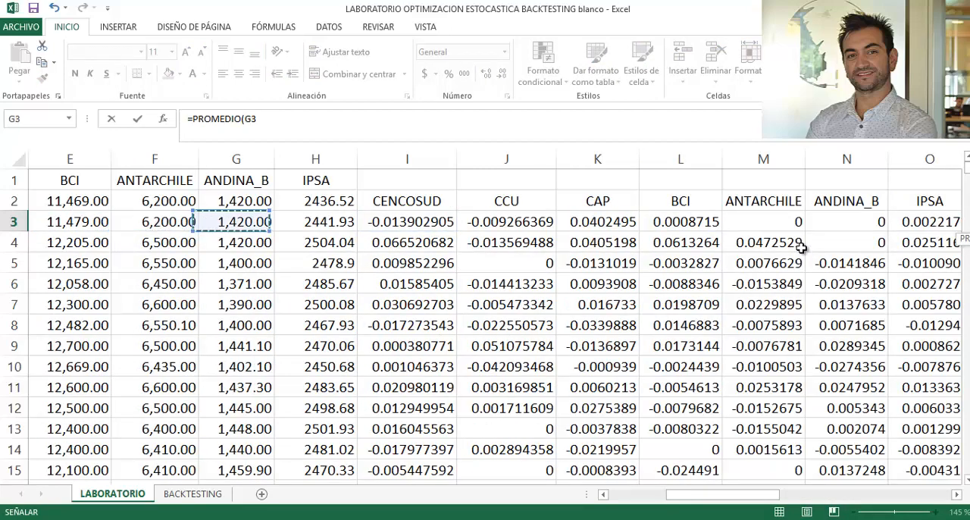
{"action": "key", "text": "Right"}
{"action": "key", "text": "Right"}
{"action": "key", "text": "Right"}
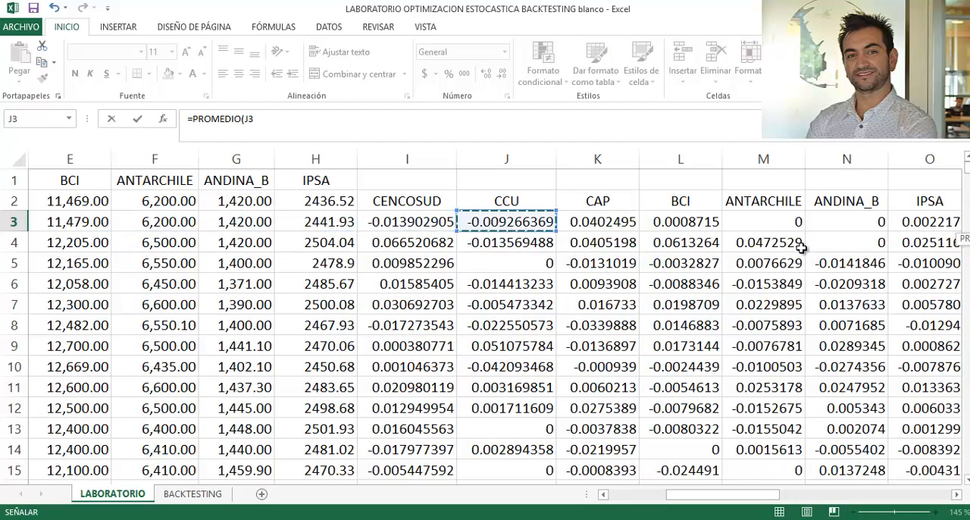
{"action": "key", "text": "ctrl+shift+Down"}
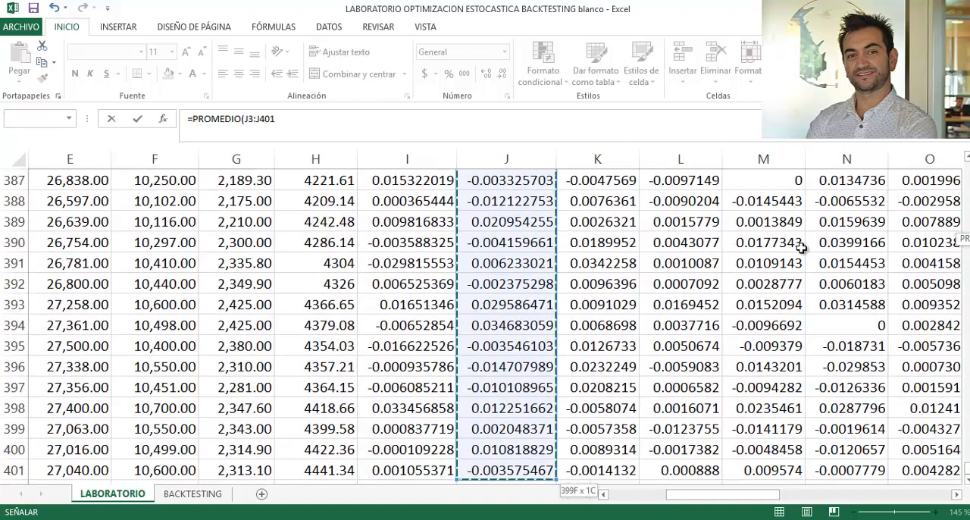
{"action": "key", "text": "Return"}
- Check which range the average formula in R3 refers to
{"action": "key", "text": "Right"}
{"action": "key", "text": "Right"}
{"action": "key", "text": "Up"}
{"action": "key", "text": "Up"}
{"action": "key", "text": "Up"}
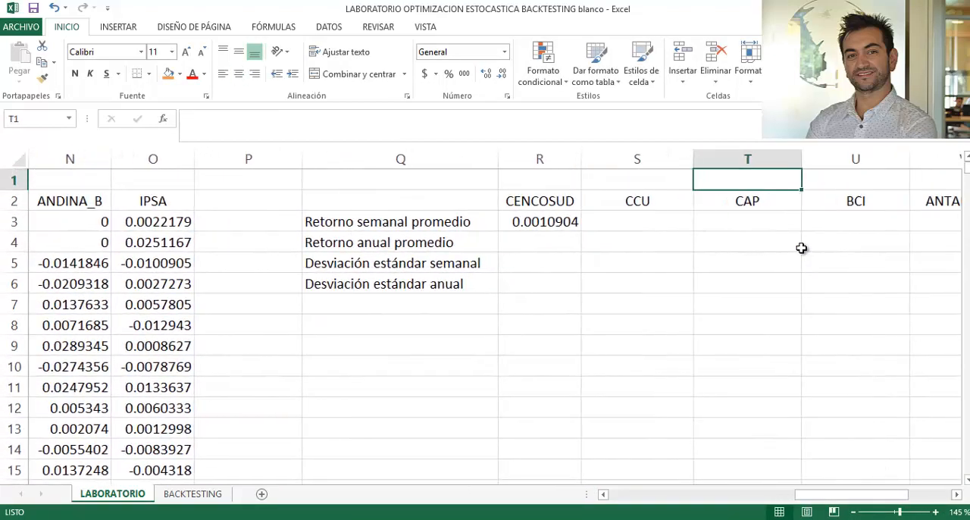
{"action": "key", "text": "Left"}
{"action": "key", "text": "Left"}
{"action": "key", "text": "Down"}
{"action": "key", "text": "Down"}
{"action": "key", "text": "F2"}
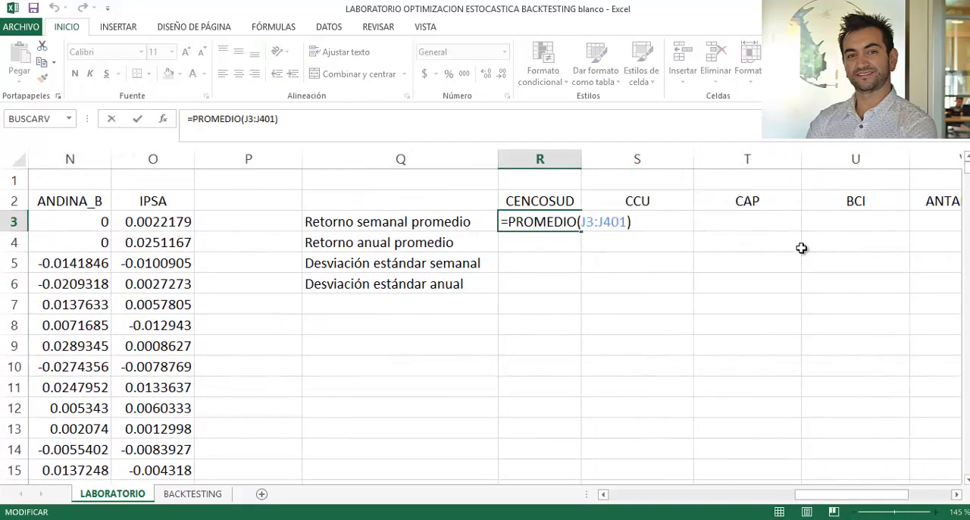
{"action": "key", "text": "Return"}
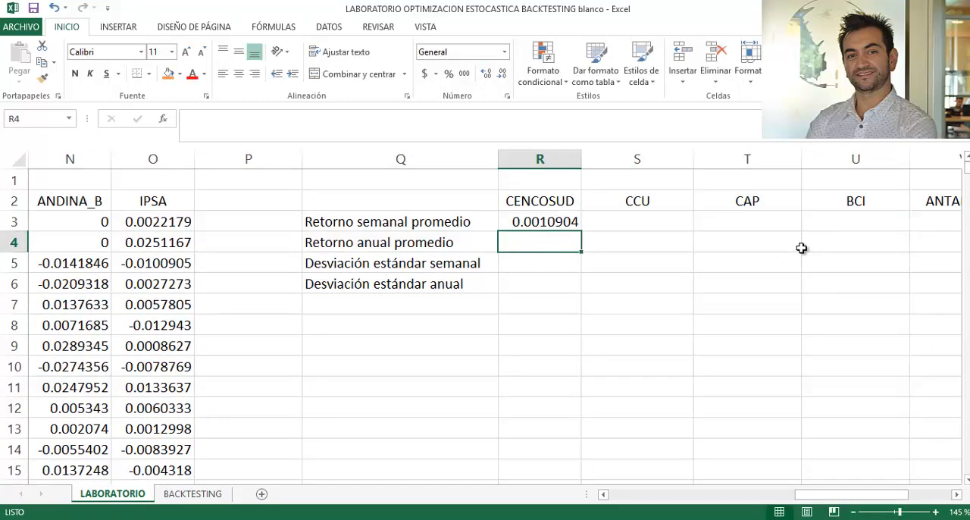
- Copy the average weekly return formula from R3 across the remaining assets, S3 through X3
{"action": "key", "text": "Up"}
{"action": "key", "text": "ctrl+c"}
{"action": "key", "text": "Right"}
{"action": "key", "text": "shift+Right"}
{"action": "key", "text": "shift+Right"}
{"action": "key", "text": "shift+Right"}
{"action": "key", "text": "shift+Right"}
{"action": "key", "text": "shift+Right"}
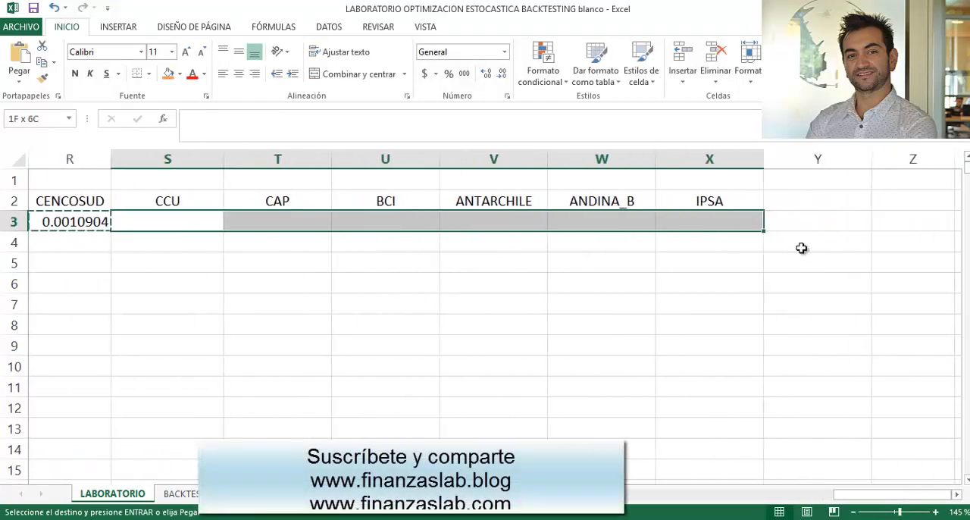
{"action": "key", "text": "ctrl+v"}
{"action": "key", "text": "Left"}
{"action": "key", "text": "Left"}
{"action": "key", "text": "Left"}
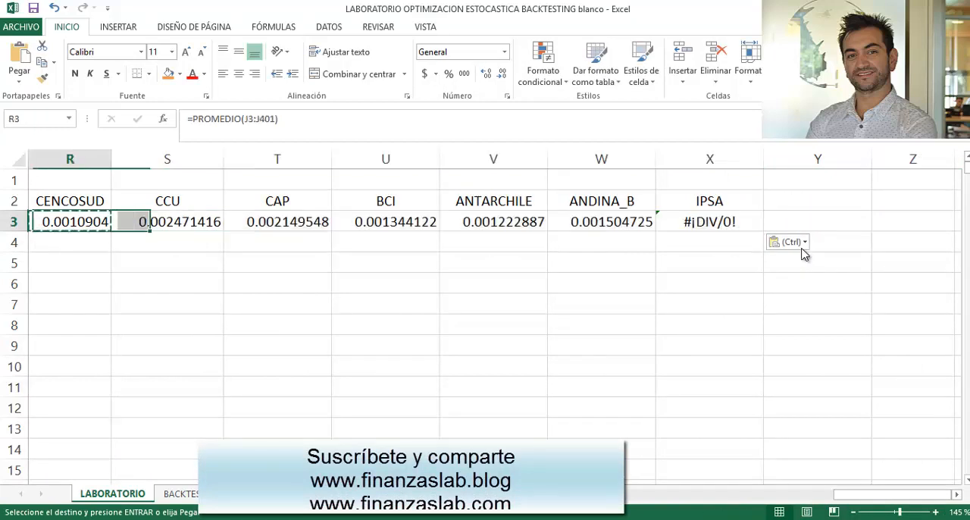
{"action": "left_click", "coordinate": [396, 220]}
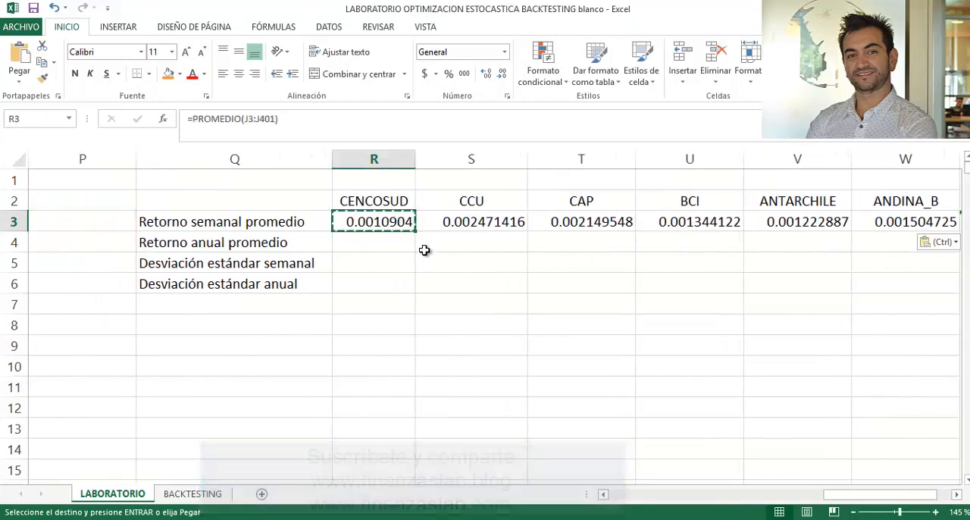
{"action": "left_click_drag", "start_coordinate": [416, 230], "coordinate": [736, 247]}
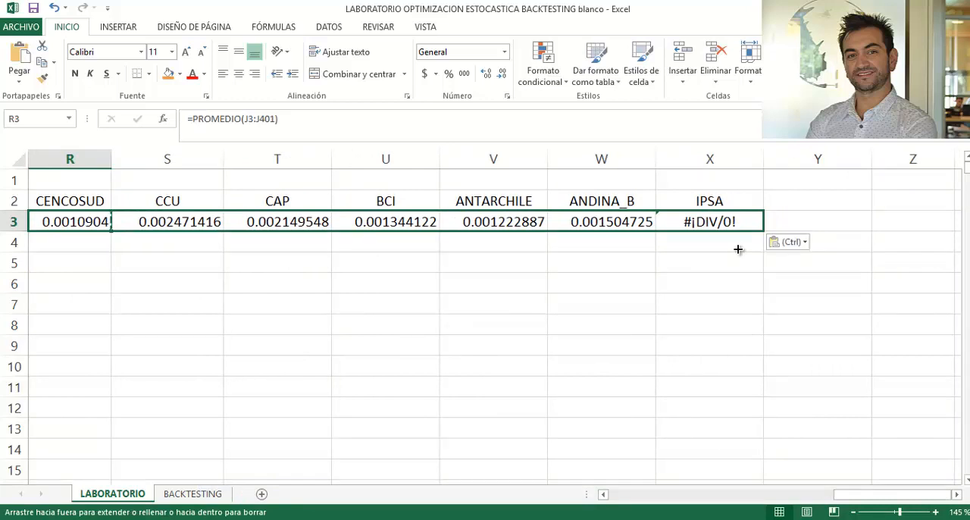
- Examine the IPSA log returns in column O from the first observation down to the last one in row 401
{"action": "left_click", "coordinate": [682, 263]}
{"action": "left_click_drag", "start_coordinate": [255, 291], "coordinate": [23, 309]}
{"action": "left_click", "coordinate": [174, 224]}
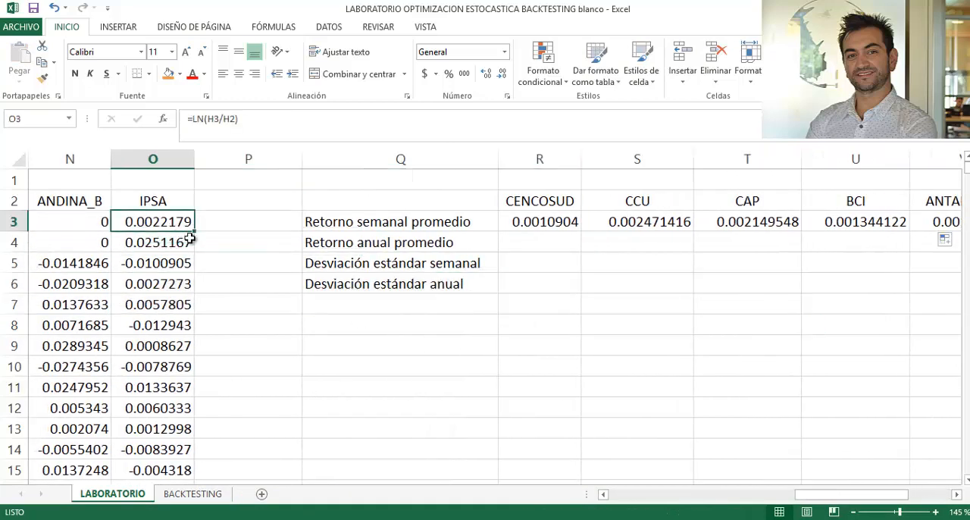
{"action": "scroll", "coordinate": [165, 311], "scroll_direction": "down", "scroll_amount": 5}
{"action": "scroll", "coordinate": [166, 314], "scroll_direction": "down", "scroll_amount": 20}
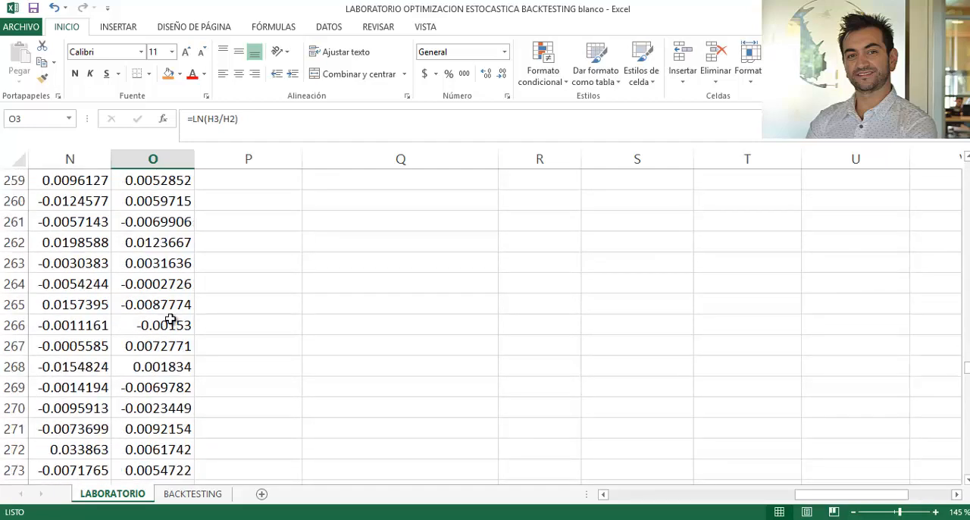
{"action": "scroll", "coordinate": [171, 319], "scroll_direction": "down", "scroll_amount": 20}
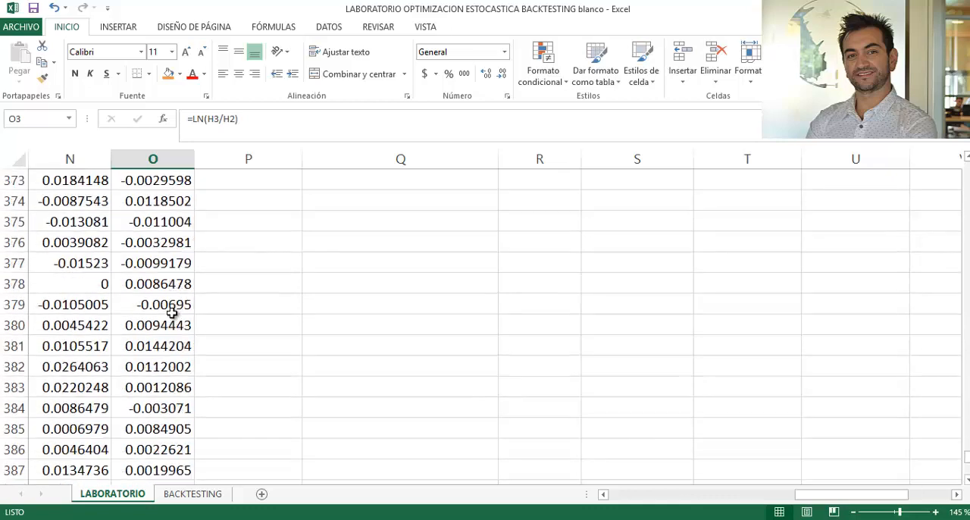
{"action": "scroll", "coordinate": [174, 315], "scroll_direction": "down", "scroll_amount": 1}
{"action": "scroll", "coordinate": [173, 314], "scroll_direction": "up", "scroll_amount": 2}
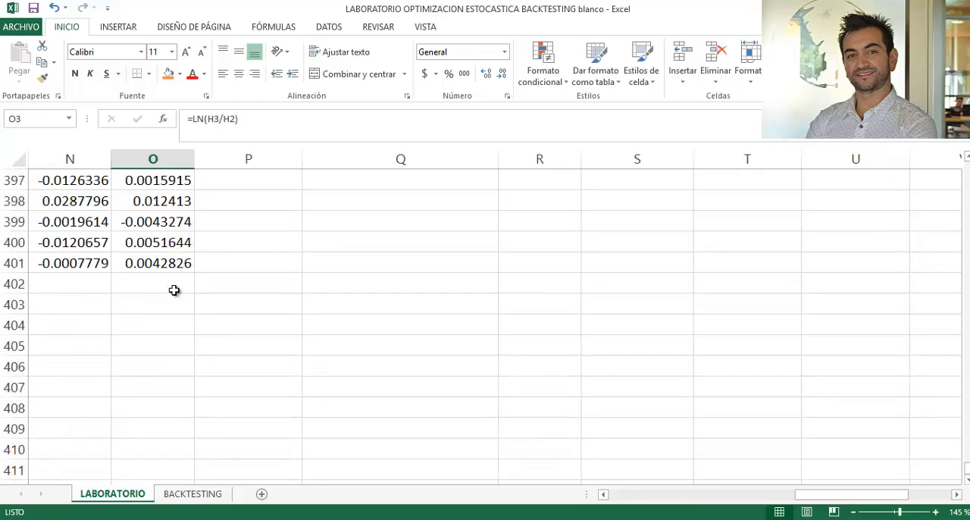
{"action": "scroll", "coordinate": [175, 290], "scroll_direction": "up", "scroll_amount": 20}
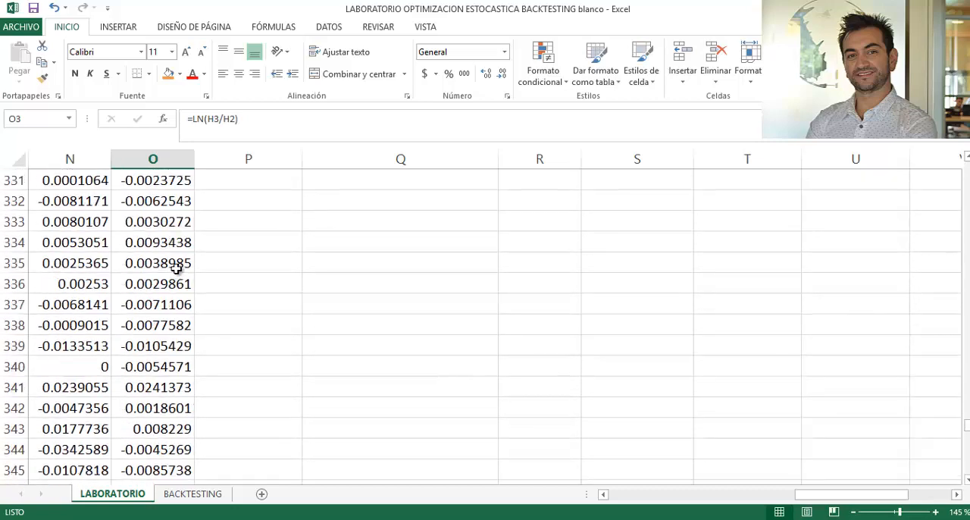
{"action": "scroll", "coordinate": [176, 268], "scroll_direction": "up", "scroll_amount": 3}
{"action": "left_click_drag", "start_coordinate": [968, 416], "coordinate": [968, 164]}
- Correct the IPSA average in X3 so that it refers to the returns in O3:O401
{"action": "left_click_drag", "start_coordinate": [635, 229], "coordinate": [834, 223]}
{"action": "double_click", "coordinate": [901, 221]}
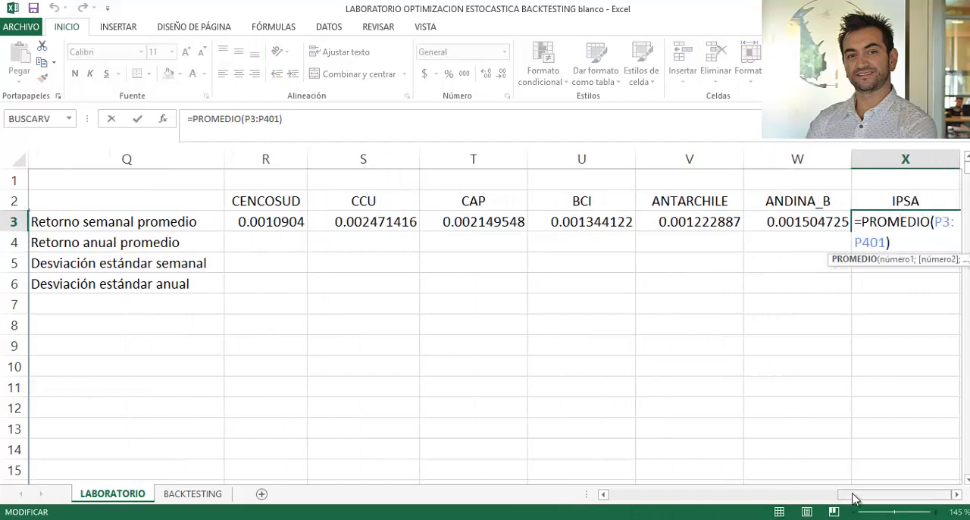
{"action": "left_click_drag", "start_coordinate": [855, 496], "coordinate": [785, 495]}
{"action": "left_click_drag", "start_coordinate": [367, 267], "coordinate": [334, 260]}
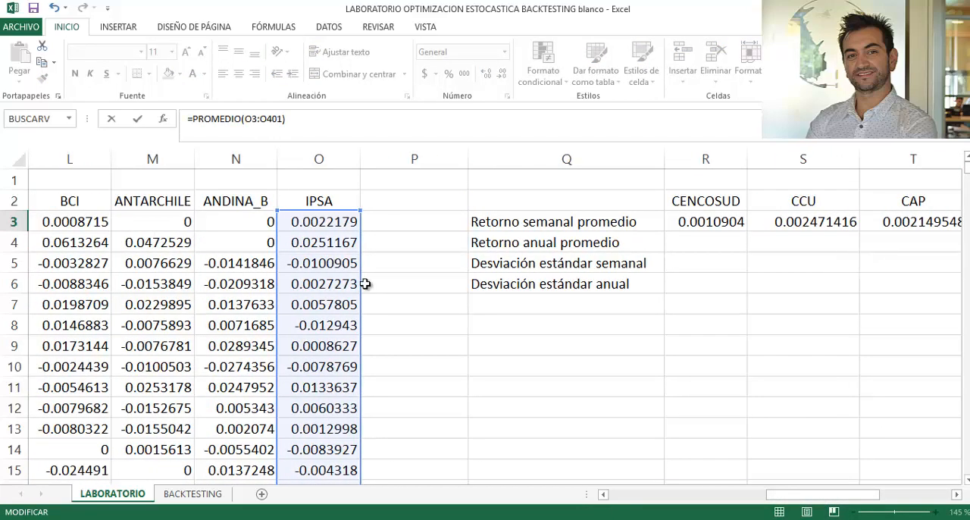
{"action": "key", "text": "Return"}
- Correct the CENCOSUD average weekly return in R3 so that it refers to the returns in I3:I401
{"action": "left_click", "coordinate": [504, 326]}
{"action": "double_click", "coordinate": [303, 222]}
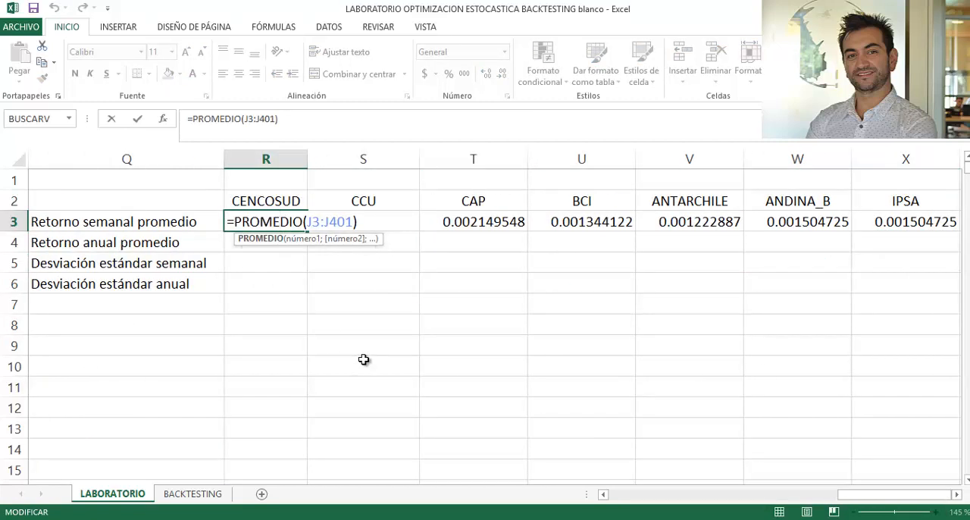
{"action": "left_click_drag", "start_coordinate": [307, 221], "coordinate": [354, 221]}
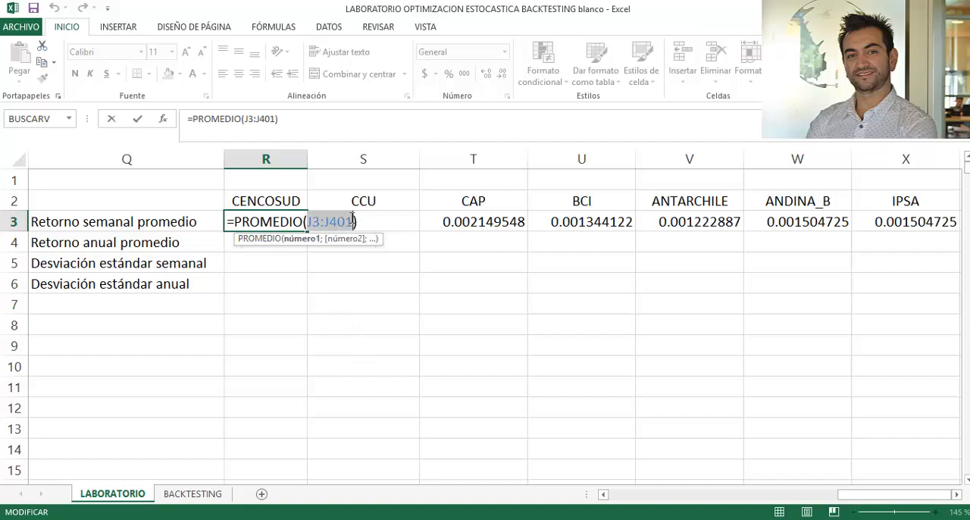
{"action": "key", "text": "BackSpace"}
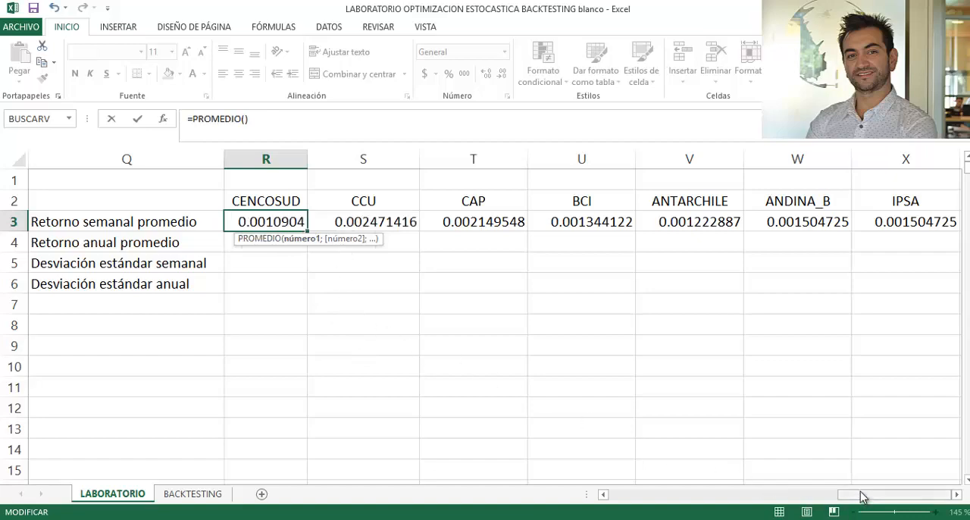
{"action": "left_click_drag", "start_coordinate": [861, 493], "coordinate": [656, 485]}
{"action": "left_click", "coordinate": [529, 220]}
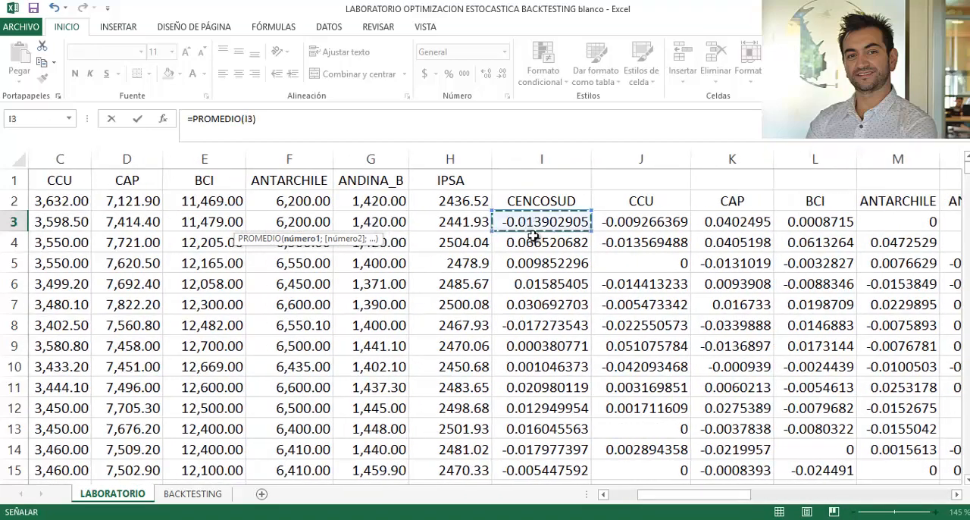
{"action": "key", "text": "ctrl+shift+Down"}
{"action": "key", "text": "Return"}
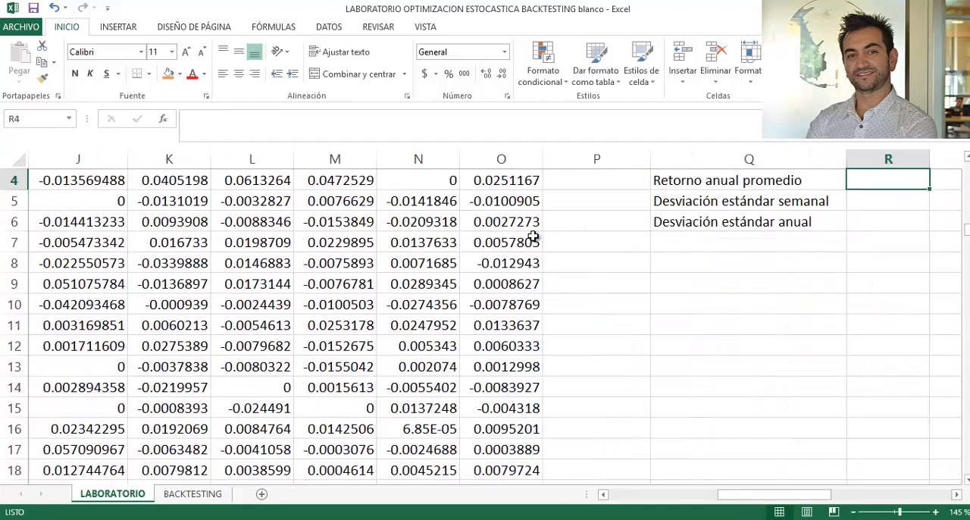
- Copy the corrected average weekly return formula from R3 across S3 through X3
{"action": "scroll", "coordinate": [803, 313], "scroll_direction": "up", "scroll_amount": 1}
{"action": "left_click", "coordinate": [891, 221]}
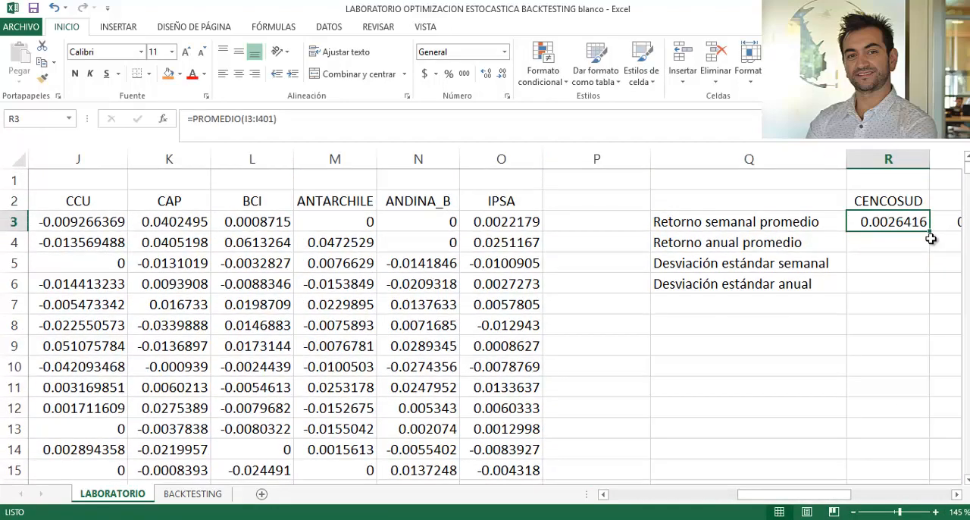
{"action": "mouse_move", "coordinate": [930, 229]}
{"action": "left_mouse_down"}
{"action": "mouse_move", "coordinate": [815, 233]}
{"action": "mouse_move", "coordinate": [939, 227]}
{"action": "left_mouse_up"}
{"action": "left_click", "coordinate": [642, 276]}
{"action": "left_click", "coordinate": [300, 298]}
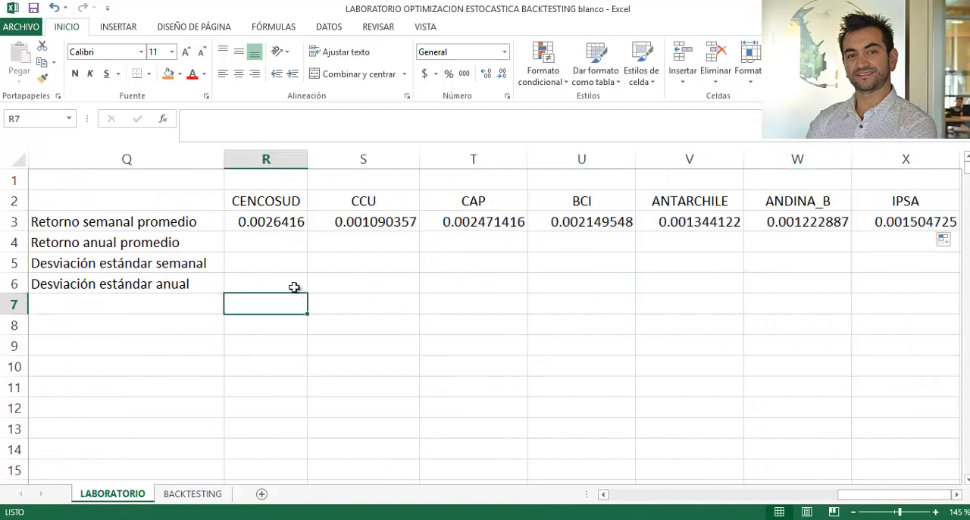
- Calculate the CENCOSUD average annual return in R4 with the formula =R3*52
{"action": "left_click", "coordinate": [268, 244]}
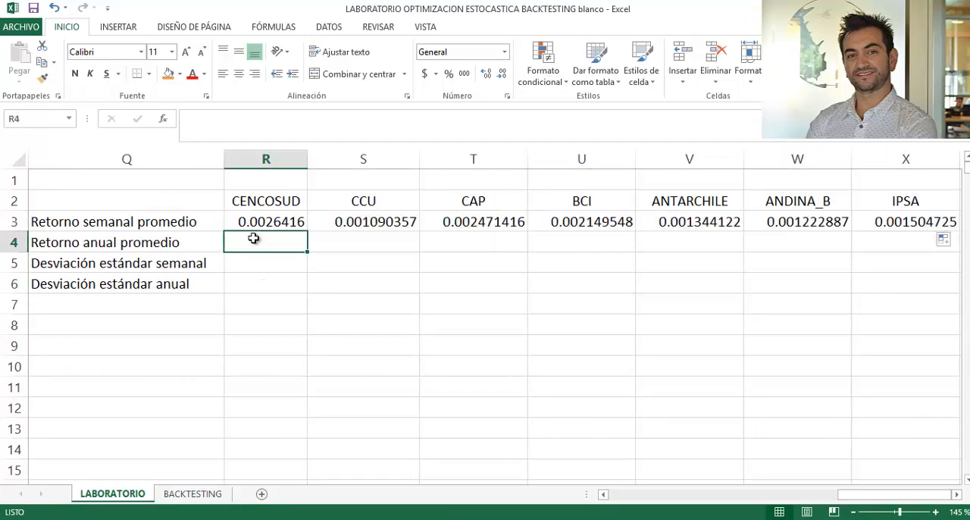
{"action": "type", "text": "="}
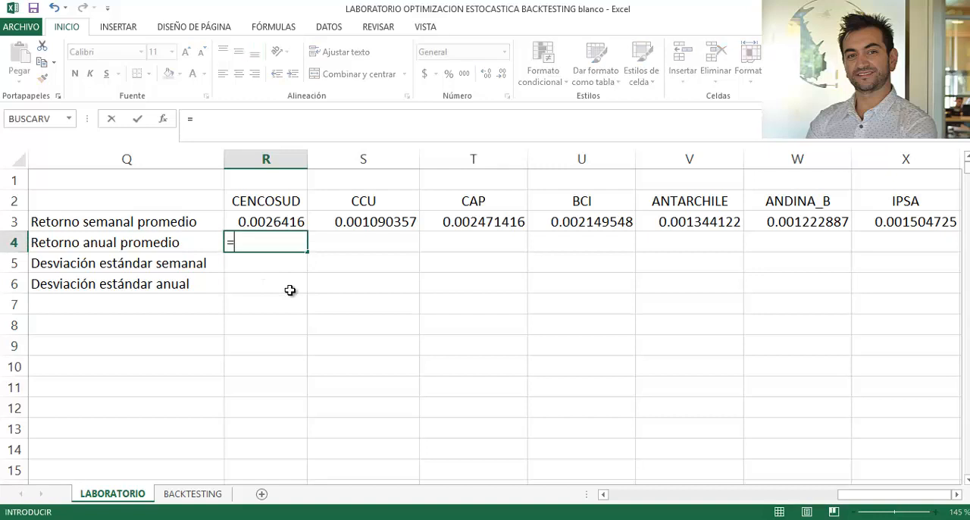
{"action": "key", "text": "Up"}
{"action": "type", "text": "*"}
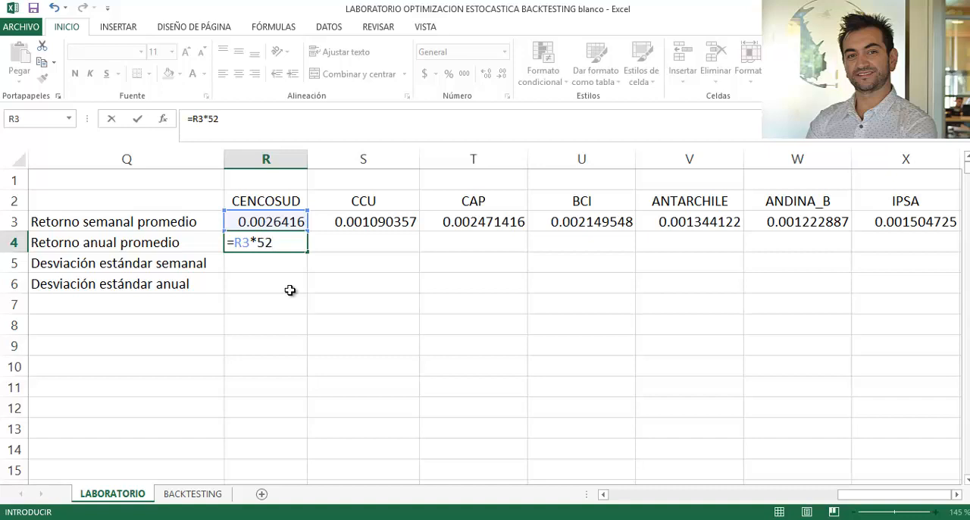
{"action": "key", "text": "Return"}
- Copy the annual return formula from R4 across the remaining assets, S4 through X4
{"action": "key", "text": "Up"}
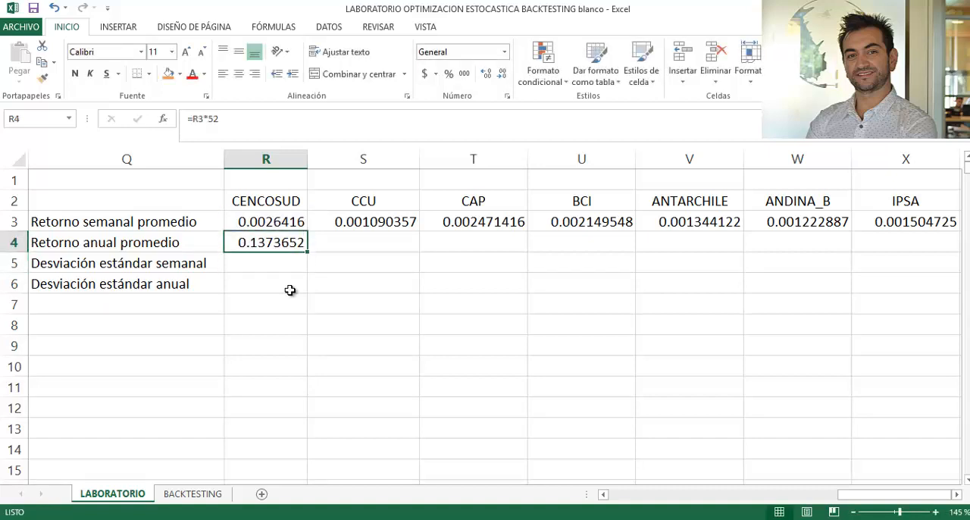
{"action": "left_click_drag", "start_coordinate": [308, 253], "coordinate": [589, 271]}
{"action": "left_click_drag", "start_coordinate": [385, 321], "coordinate": [45, 321]}
- Calculate the CENCOSUD weekly standard deviation in R5 with DESVEST.M over the returns in I3:I401
{"action": "left_click", "coordinate": [393, 265]}
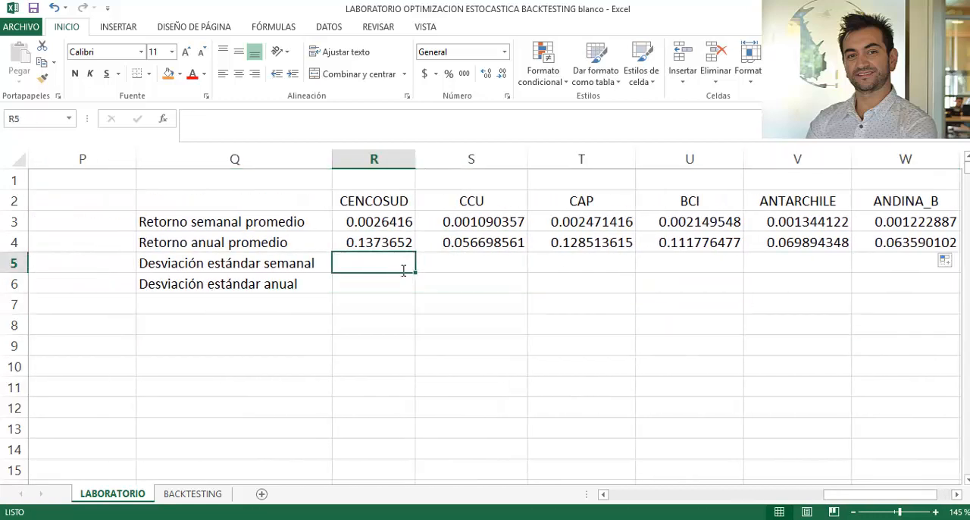
{"action": "type", "text": "=des"}
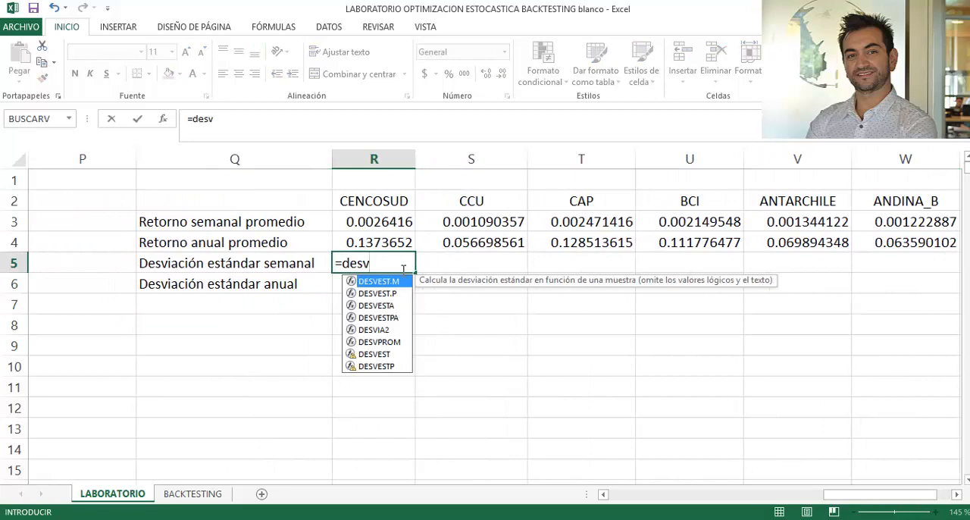
{"action": "type", "text": "v"}
{"action": "key", "text": "Tab"}
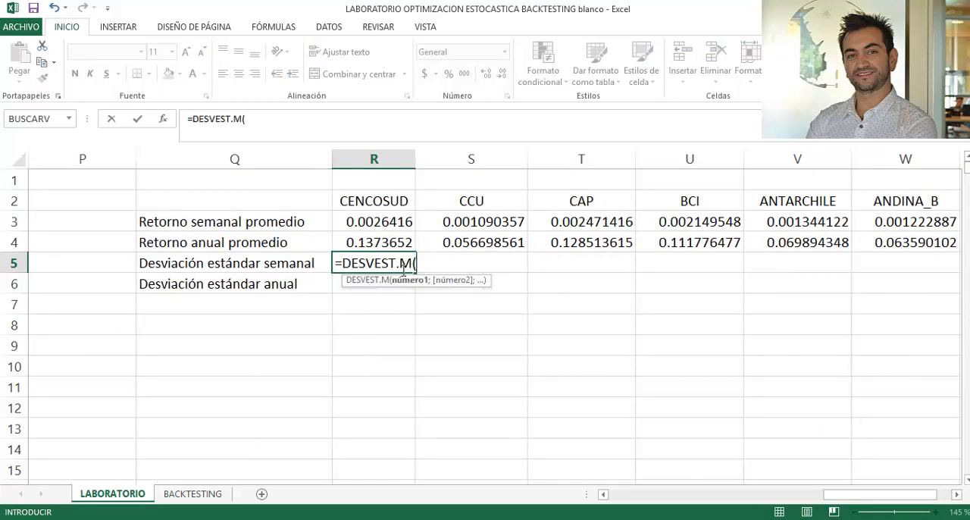
{"action": "key", "text": "Left"}
{"action": "key", "text": "Left"}
{"action": "key", "text": "Left"}
{"action": "key", "text": "Left"}
{"action": "key", "text": "Left"}
{"action": "key", "text": "Left"}
{"action": "key", "text": "Left"}
{"action": "key", "text": "Left"}
{"action": "key", "text": "Left"}
{"action": "key", "text": "Left"}
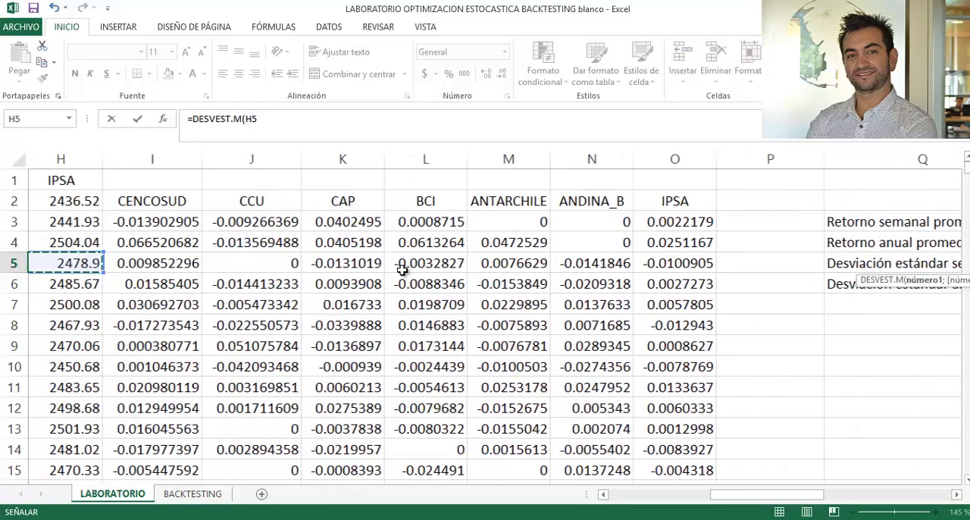
{"action": "key", "text": "Right"}
{"action": "key", "text": "Up"}
{"action": "key", "text": "Up"}
{"action": "key", "text": "ctrl+shift+Down"}
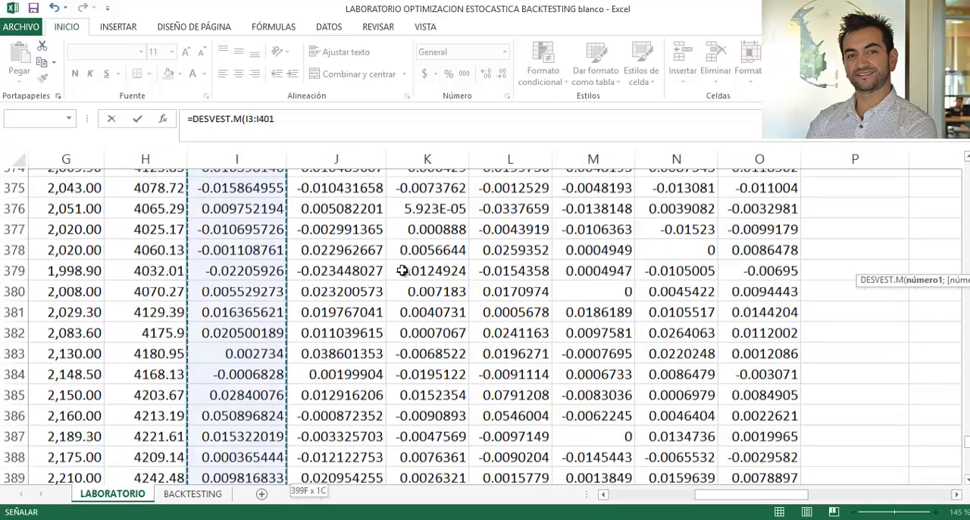
{"action": "key", "text": "Return"}
- Copy the weekly standard deviation formula from R5 to the other assets, S5 through X5
{"action": "key", "text": "Up"}
{"action": "key", "text": "Up"}
{"action": "key", "text": "Up"}
{"action": "key", "text": "Right"}
{"action": "key", "text": "Right"}
{"action": "key", "text": "Right"}
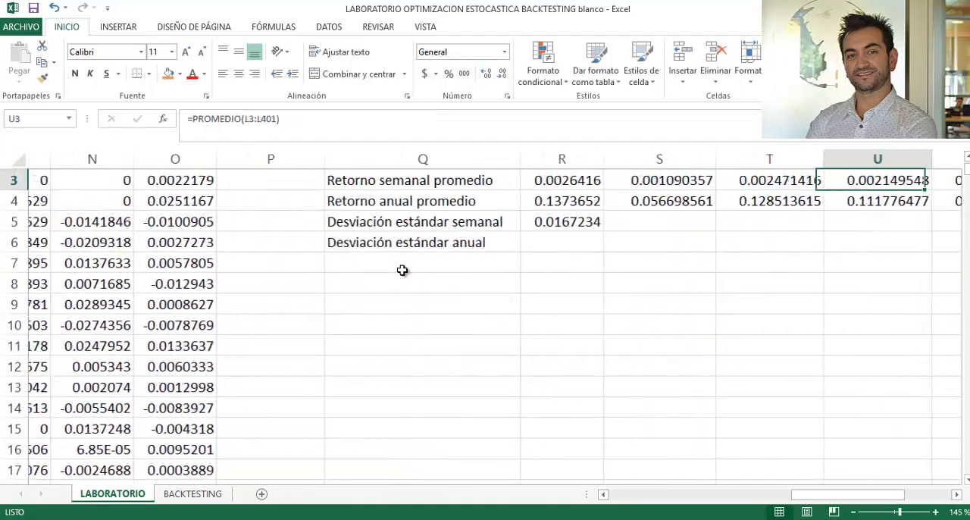
{"action": "key", "text": "Left"}
{"action": "key", "text": "Left"}
{"action": "key", "text": "Left"}
{"action": "key", "text": "Down"}
{"action": "key", "text": "Down"}
{"action": "key", "text": "Down"}
{"action": "key", "text": "Up"}
{"action": "key", "text": "ctrl+c"}
{"action": "key", "text": "Right"}
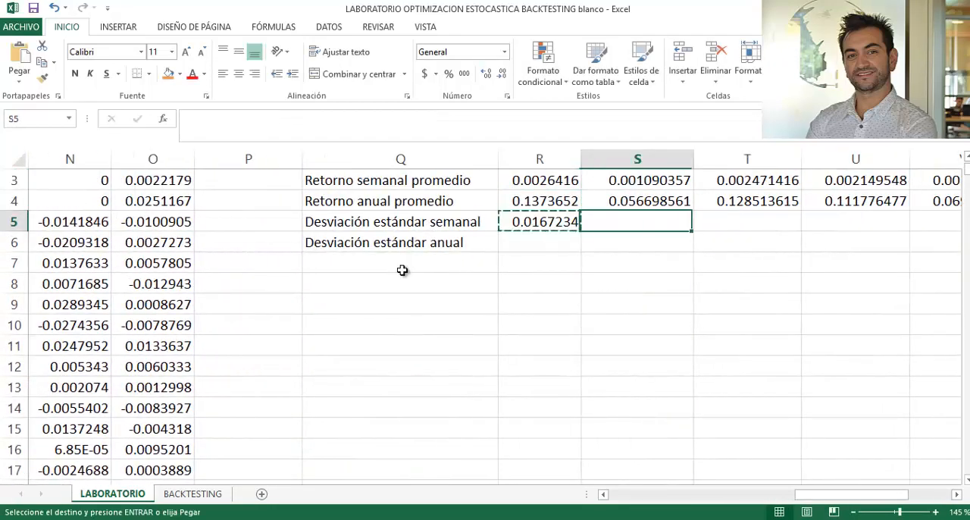
{"action": "key", "text": "shift+Right"}
{"action": "key", "text": "shift+Right"}
{"action": "key", "text": "shift+Right"}
{"action": "key", "text": "shift+Right"}
{"action": "key", "text": "shift+Right"}
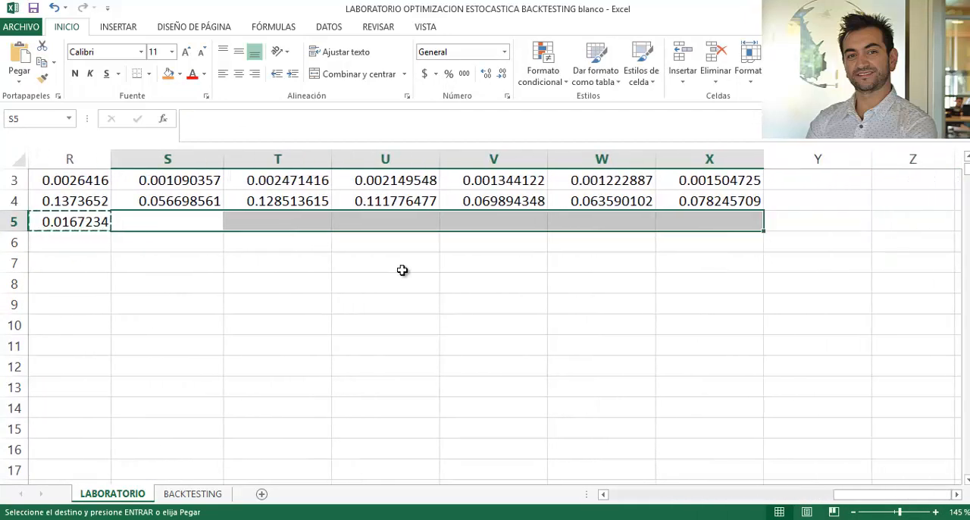
{"action": "key", "text": "ctrl+v"}
- Calculate the CENCOSUD annual standard deviation in R6 with the formula =R5*RAIZ(52)
{"action": "key", "text": "Left"}
{"action": "key", "text": "Left"}
{"action": "key", "text": "Right"}
{"action": "key", "text": "Down"}
{"action": "key", "text": "Right"}
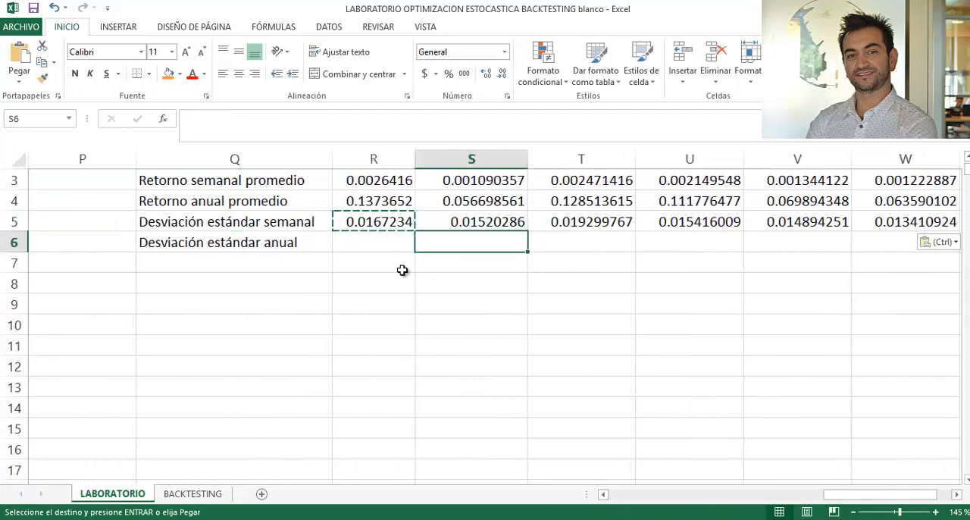
{"action": "key", "text": "Left"}
{"action": "type", "text": "="}
{"action": "key", "text": "Up"}
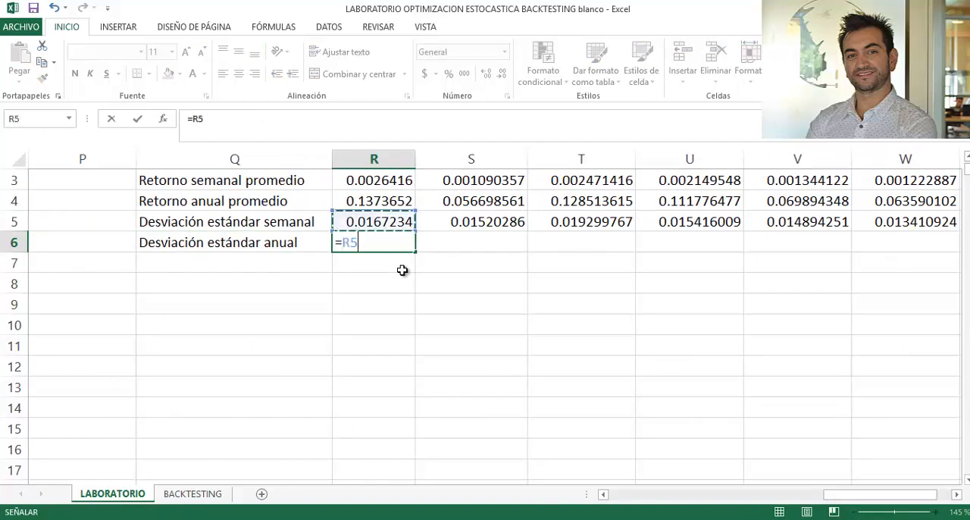
{"action": "type", "text": "+"}
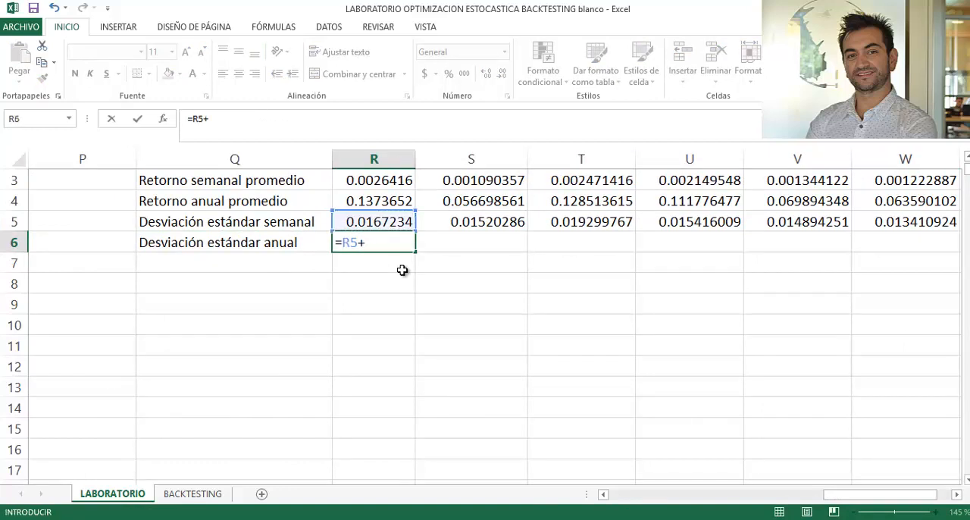
{"action": "key", "text": "BackSpace"}
{"action": "type", "text": "*raiz"}
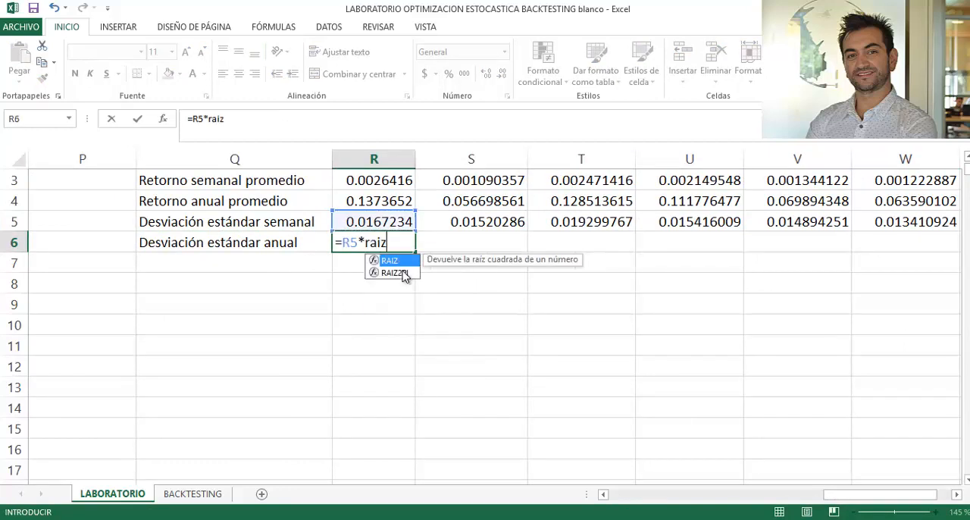
{"action": "key", "text": "Tab"}
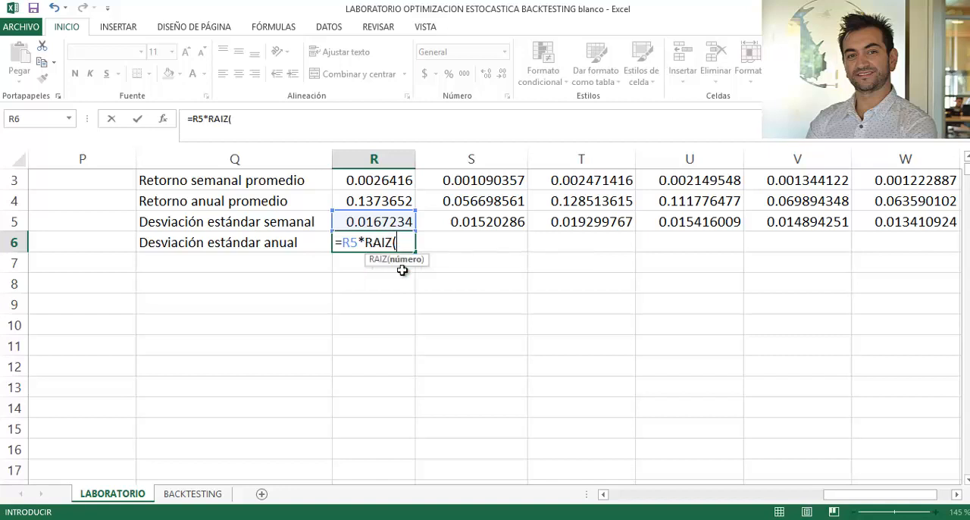
{"action": "key", "text": "Up"}
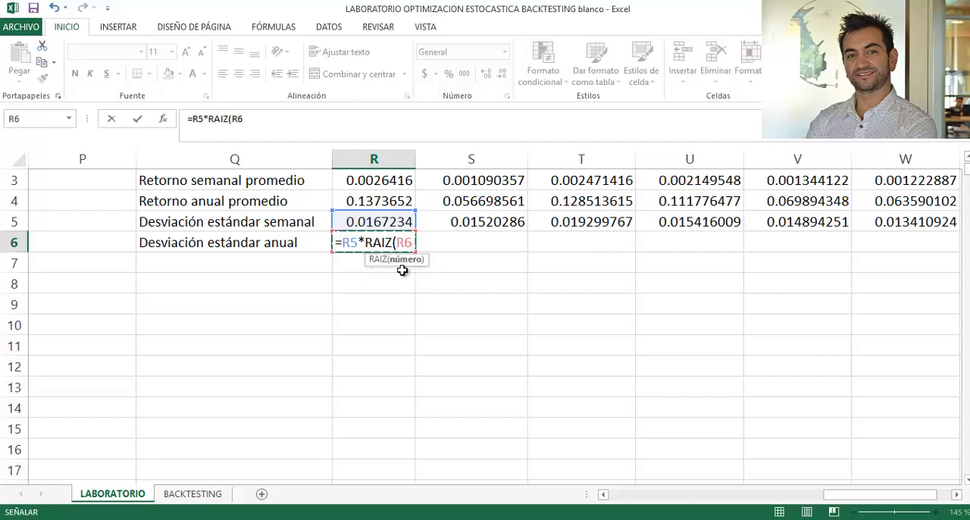
{"action": "key", "text": "BackSpace"}
{"action": "key", "text": "BackSpace"}
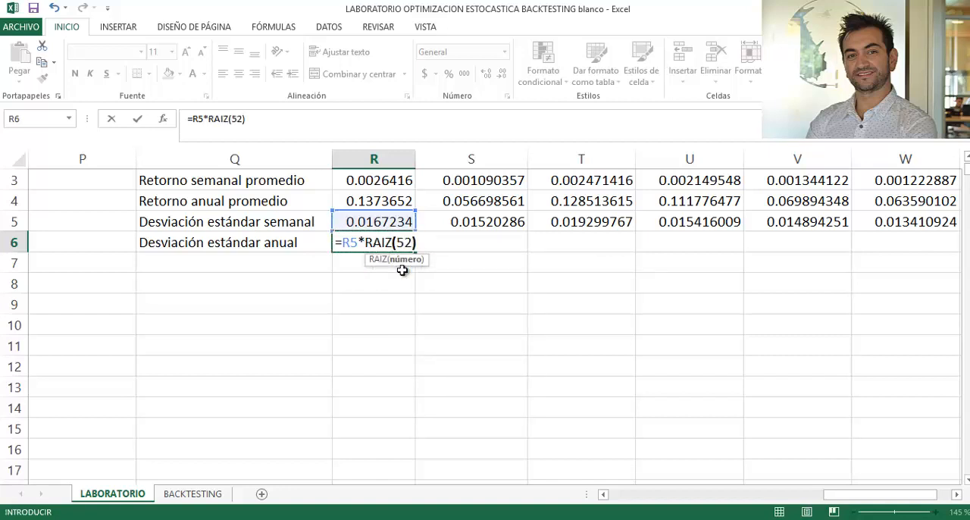
{"action": "type", "text": "52)"}
{"action": "key", "text": "Return"}
- Copy the annual standard deviation formula from R6 to the other assets, S6 through X6
{"action": "key", "text": "Up"}
{"action": "key", "text": "ctrl+c"}
{"action": "key", "text": "Right"}
{"action": "key", "text": "shift+Right"}
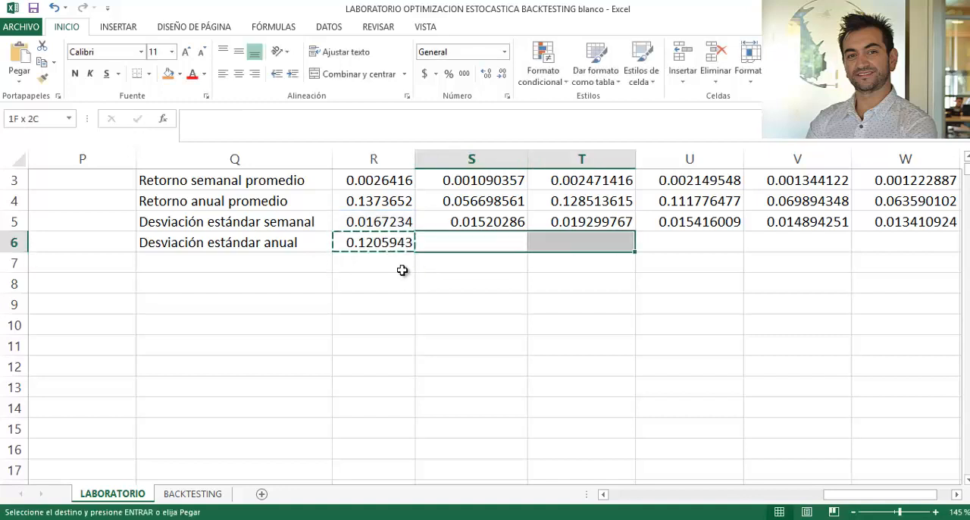
{"action": "key", "text": "shift+Right"}
{"action": "key", "text": "shift+Right"}
{"action": "key", "text": "shift+Right"}
{"action": "key", "text": "shift+Right"}
{"action": "key", "text": "ctrl+v"}
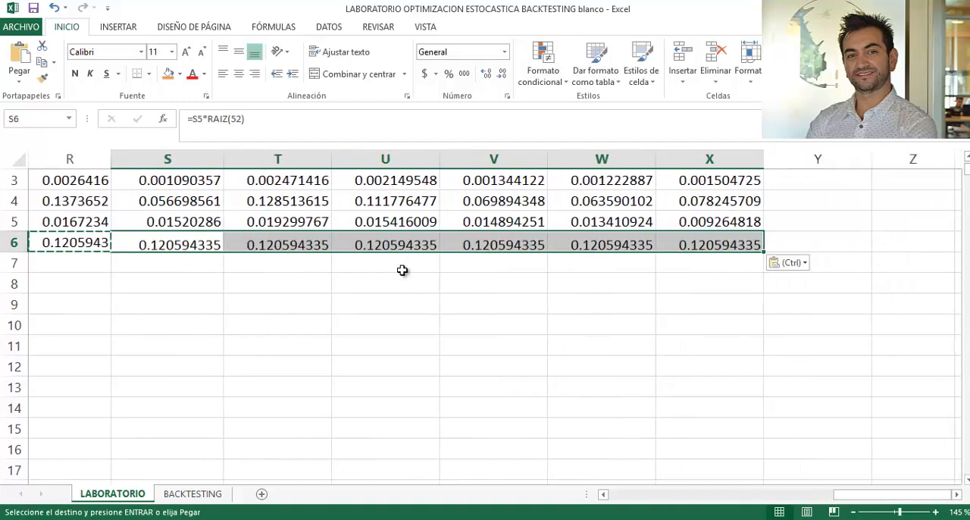
{"action": "key", "text": "Left"}
{"action": "key", "text": "Left"}
{"action": "key", "text": "Left"}
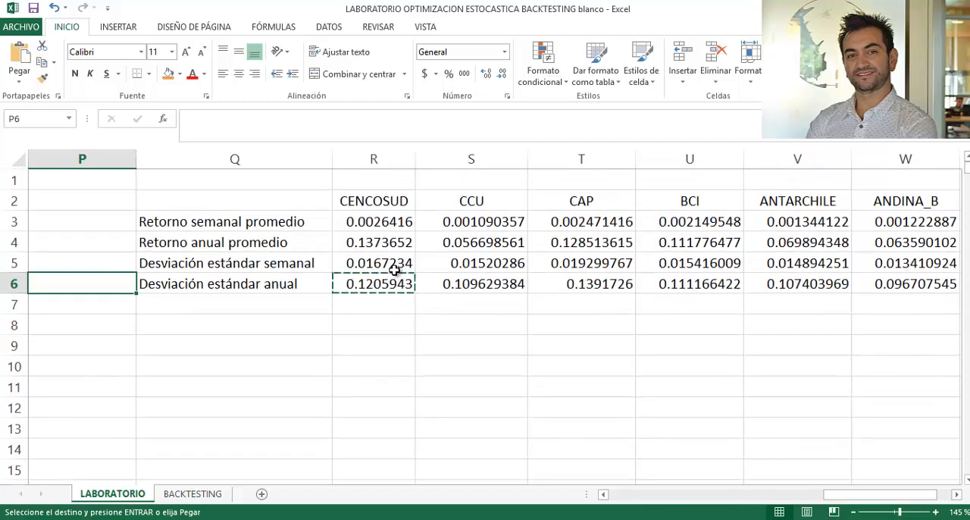
- Format the return and deviation figures in R3:X6 as percentages with two decimal places
{"action": "left_click_drag", "start_coordinate": [369, 221], "coordinate": [736, 292]}
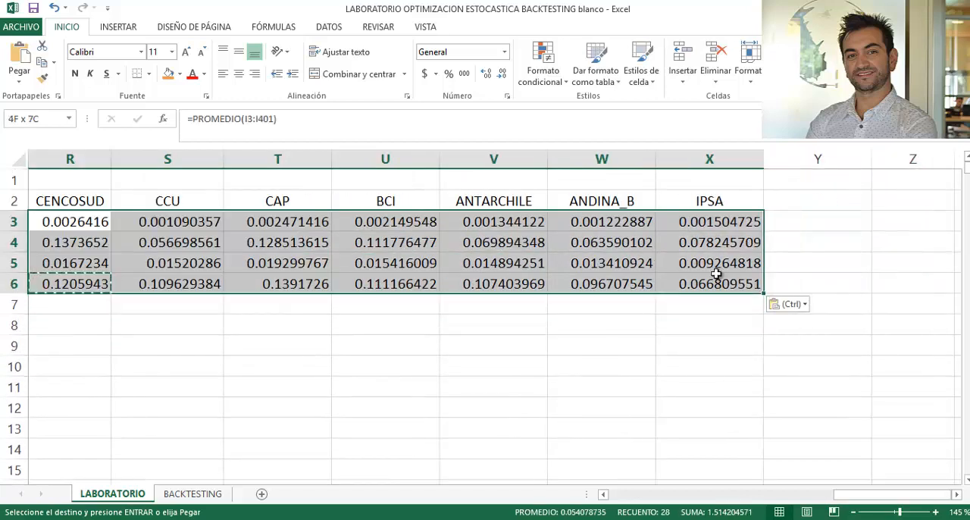
{"action": "left_click", "coordinate": [449, 73]}
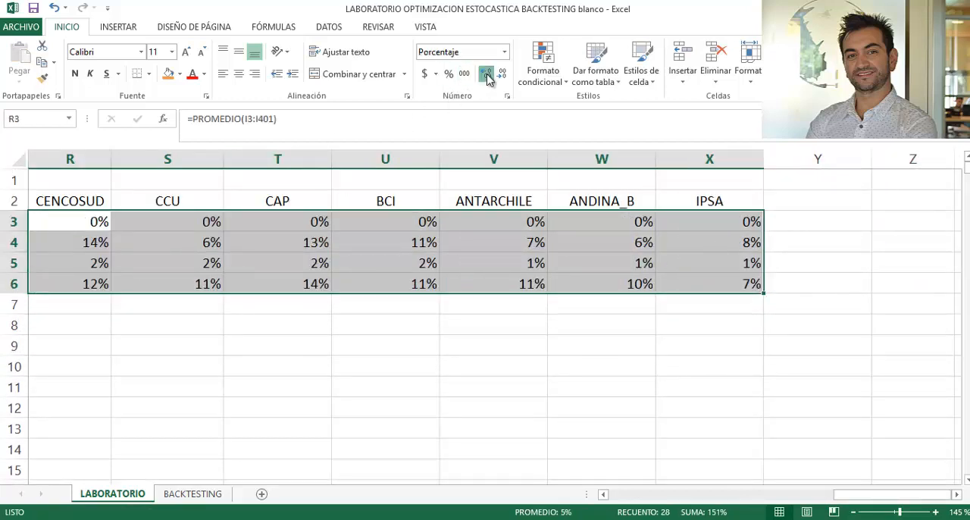
{"action": "double_click", "coordinate": [487, 75]}
{"action": "left_click", "coordinate": [277, 408]}
{"action": "left_click_drag", "start_coordinate": [93, 344], "coordinate": [14, 340]}
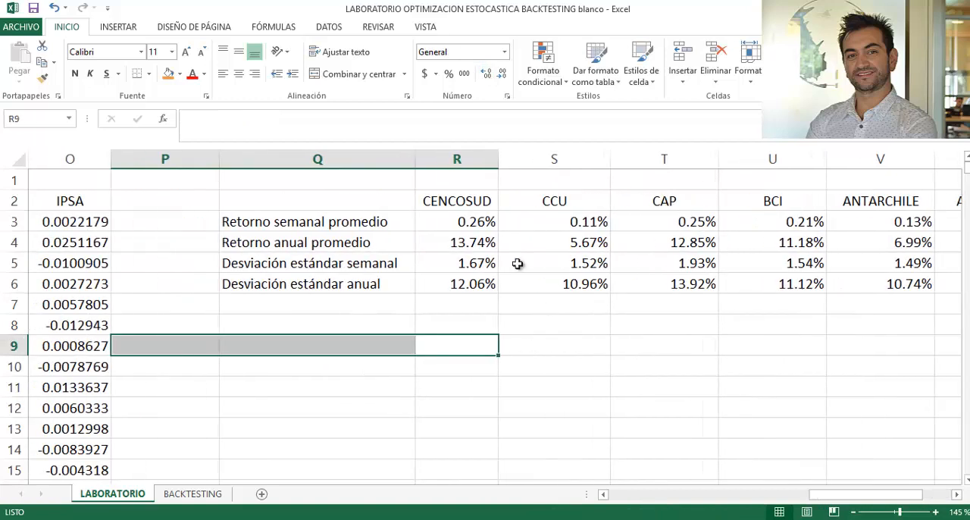
- Check the CENCOSUD annual return formula in R4 and annual standard deviation formula in R6
{"action": "left_click", "coordinate": [471, 241]}
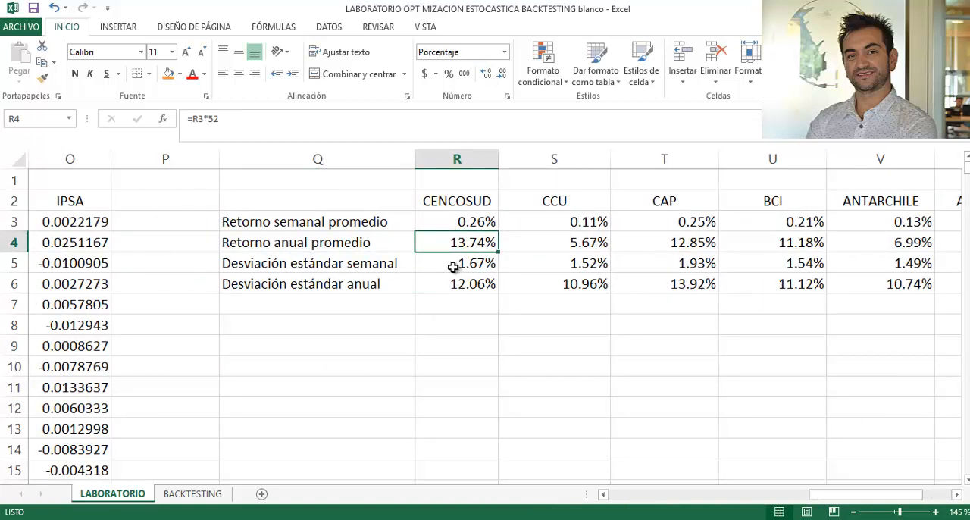
{"action": "left_click", "coordinate": [452, 279]}
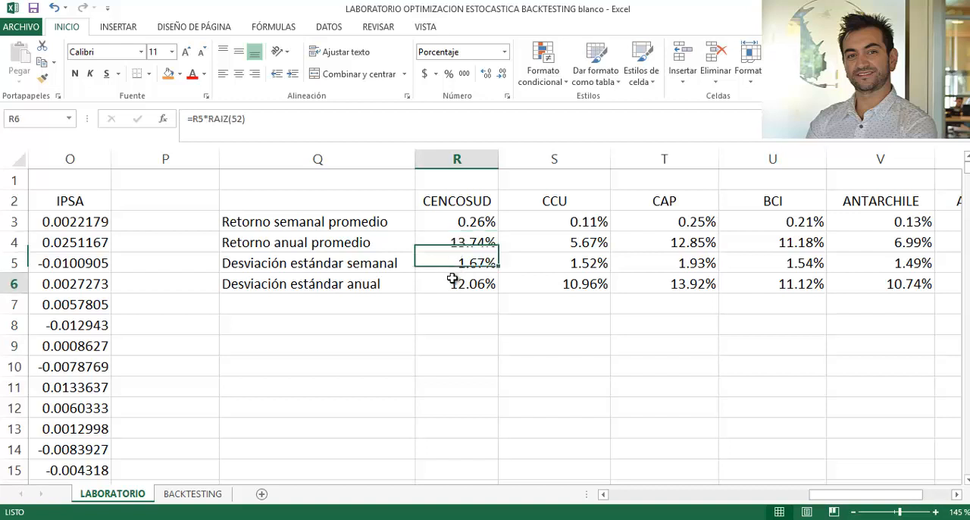
{"action": "left_click", "coordinate": [362, 326]}
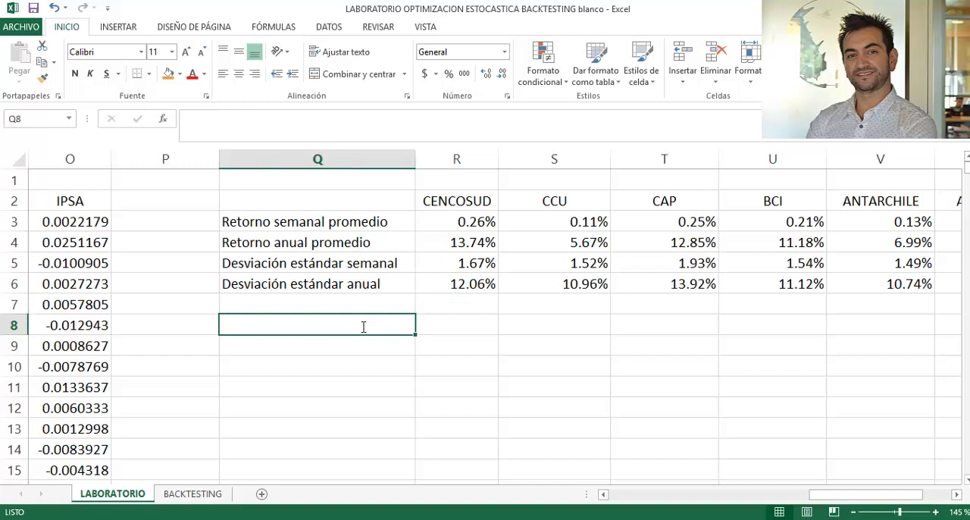
- Label cell Q8 as "Intervalo de confianza 67%"
{"action": "type", "text": "Interval"}
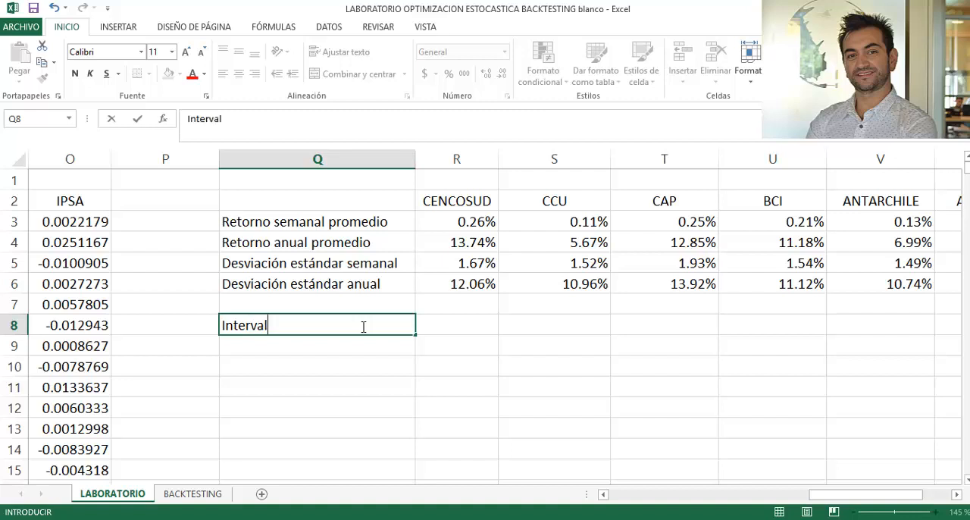
{"action": "type", "text": "o de con"}
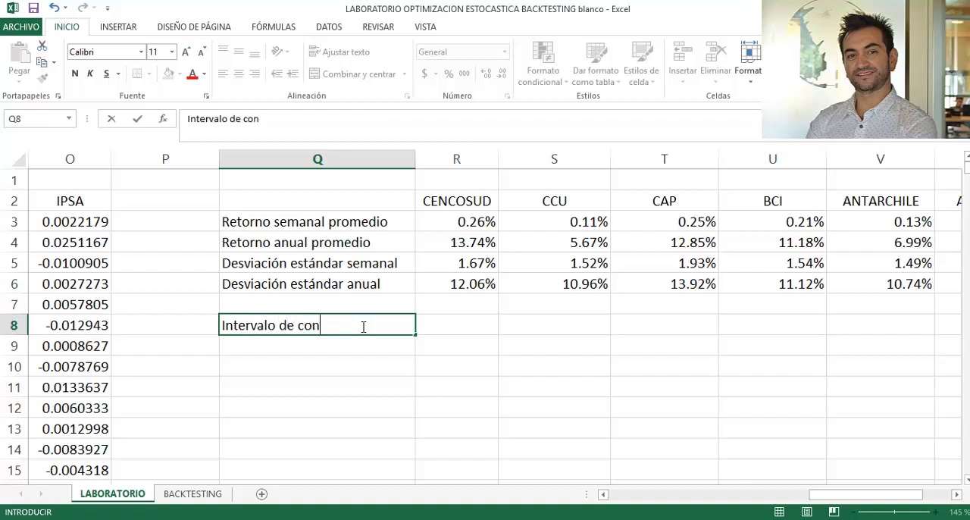
{"action": "type", "text": "fianza 97%"}
{"action": "key", "text": "Return"}
{"action": "key", "text": "Right"}
{"action": "key", "text": "Up"}
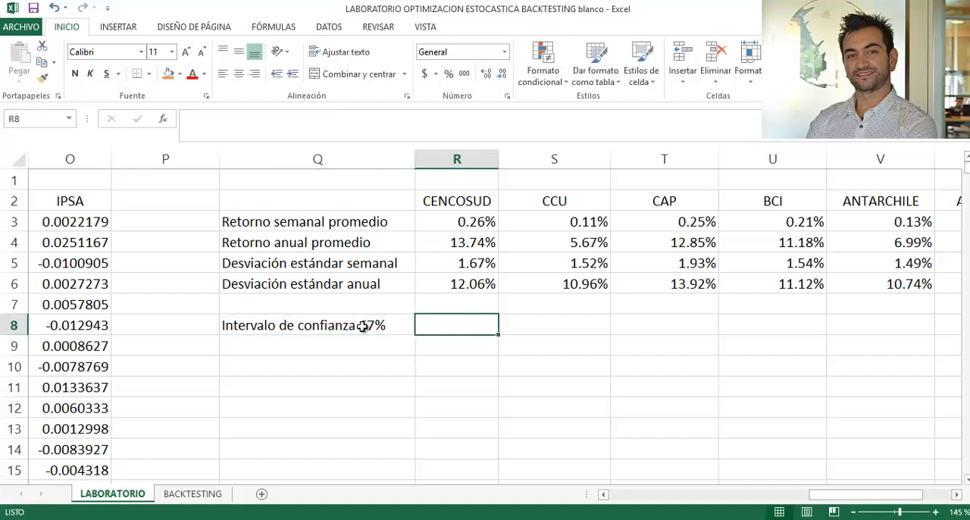
- Calculate the CENCOSUD upper confidence limit in R8 with the formula =R4+R6
{"action": "type", "text": "="}
{"action": "key", "text": "Up"}
{"action": "key", "text": "Up"}
{"action": "key", "text": "Up"}
{"action": "key", "text": "Up"}
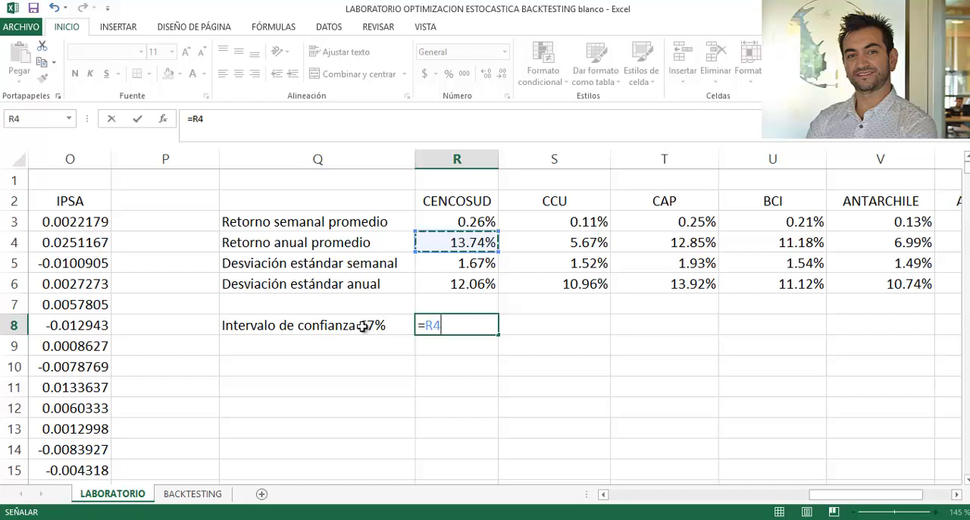
{"action": "type", "text": "+"}
{"action": "key", "text": "Up"}
{"action": "key", "text": "Up"}
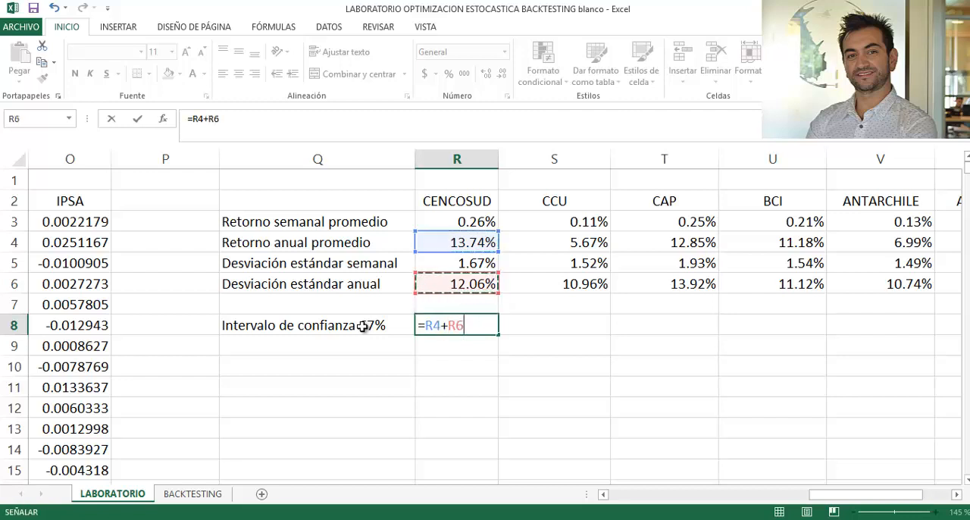
{"action": "key", "text": "Return"}
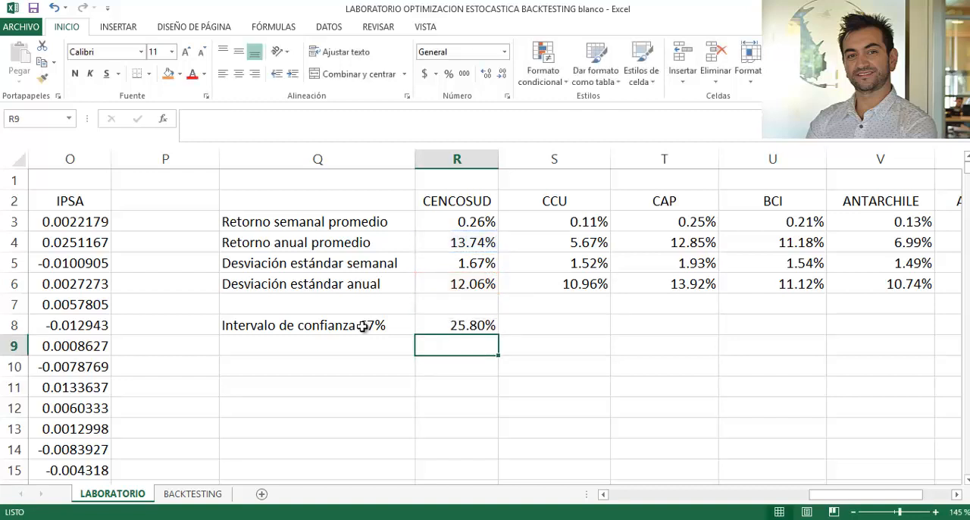
- Calculate the CENCOSUD lower confidence limit in R9 with the formula =R4-R6
{"action": "type", "text": "="}
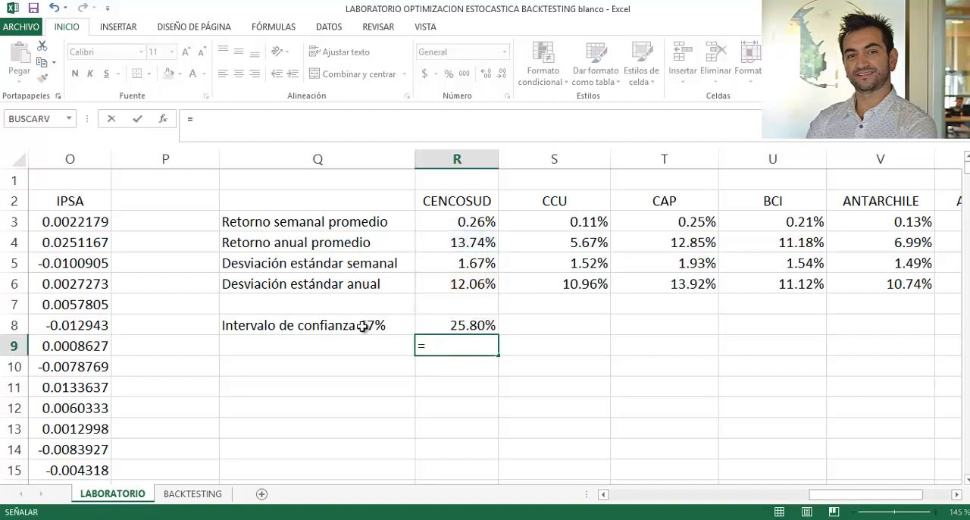
{"action": "key", "text": "Up"}
{"action": "key", "text": "Up"}
{"action": "key", "text": "Up"}
{"action": "key", "text": "Up"}
{"action": "key", "text": "Up"}
{"action": "type", "text": "-"}
{"action": "key", "text": "Up"}
{"action": "key", "text": "Up"}
{"action": "key", "text": "Up"}
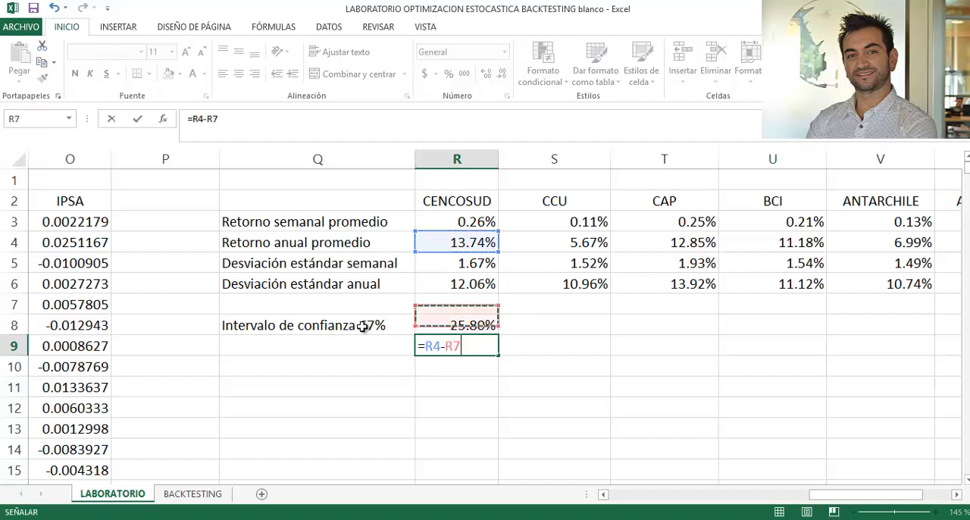
{"action": "key", "text": "Return"}
- Copy the confidence limit formulas from R8:R9 to the other assets, S8 through X9, and check the IPSA cells
{"action": "key", "text": "Up"}
{"action": "key", "text": "Up"}
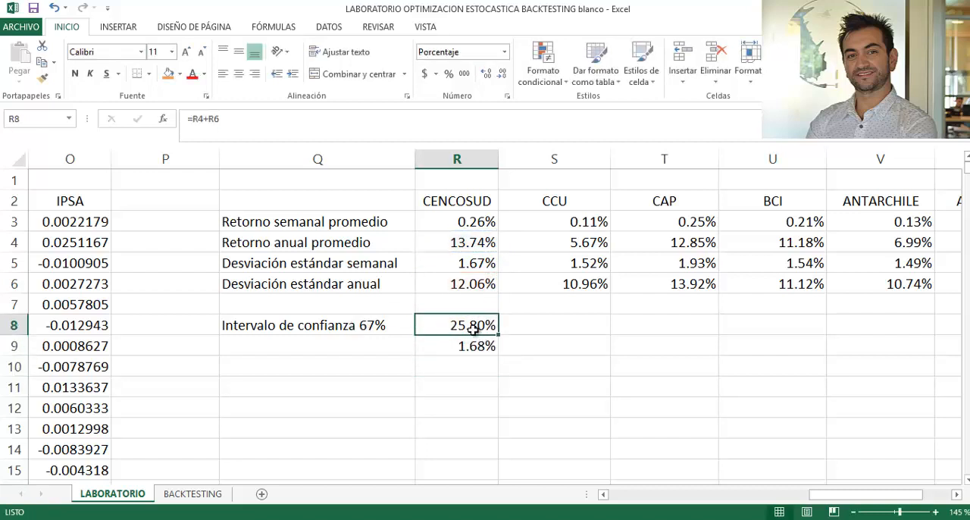
{"action": "left_click_drag", "start_coordinate": [473, 329], "coordinate": [753, 356]}
{"action": "left_click", "coordinate": [715, 383]}
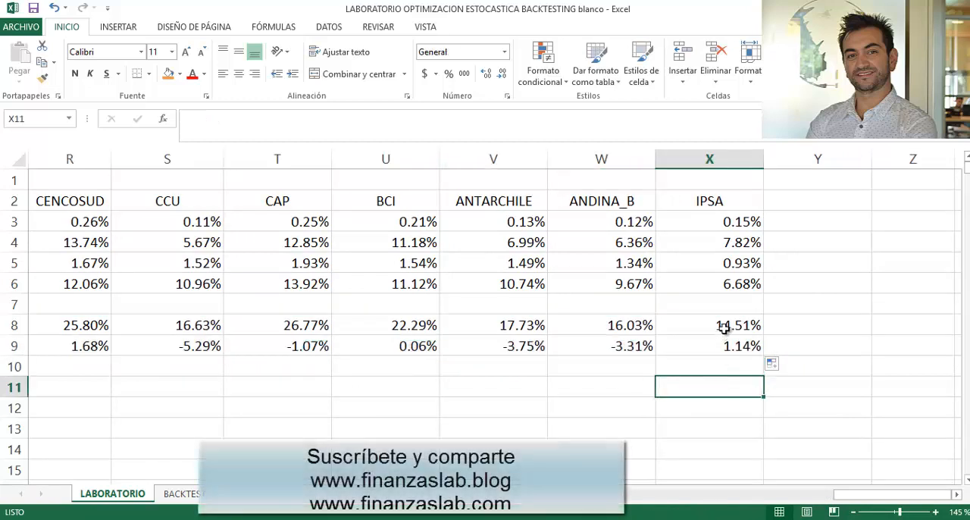
{"action": "left_click_drag", "start_coordinate": [724, 326], "coordinate": [724, 343]}
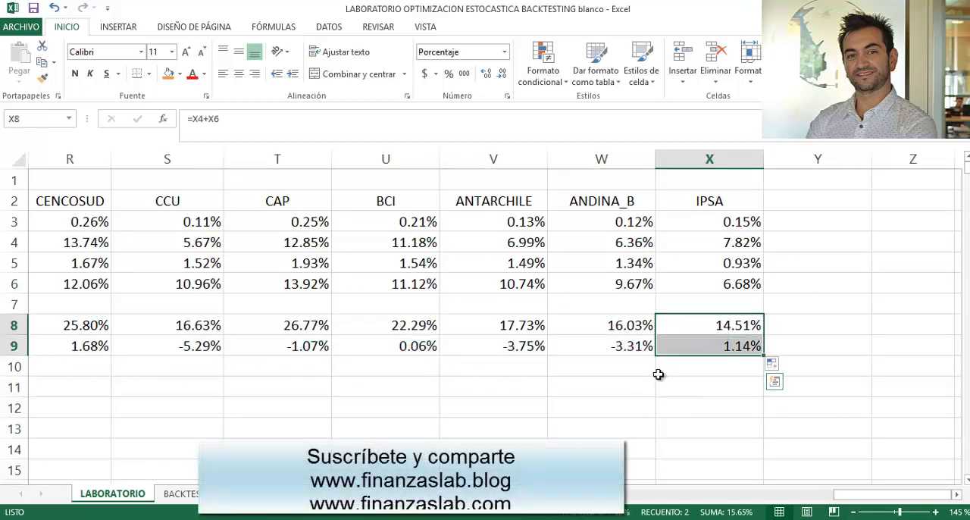
{"action": "left_click", "coordinate": [712, 322]}
{"action": "left_click", "coordinate": [715, 346]}
- Copy the six stock names from R2:W2, without IPSA, into row 11 starting at R11
{"action": "left_click_drag", "start_coordinate": [720, 387], "coordinate": [163, 349]}
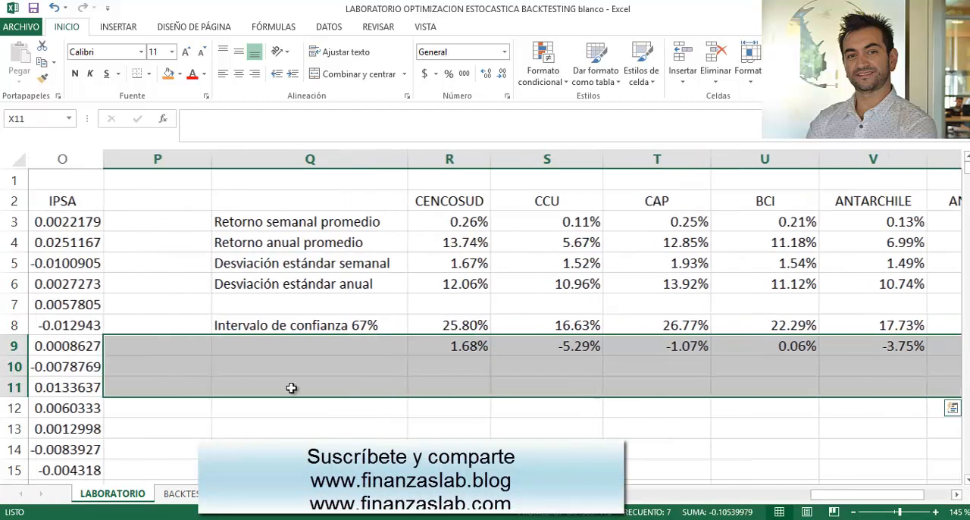
{"action": "left_click", "coordinate": [440, 383]}
{"action": "left_click", "coordinate": [367, 381]}
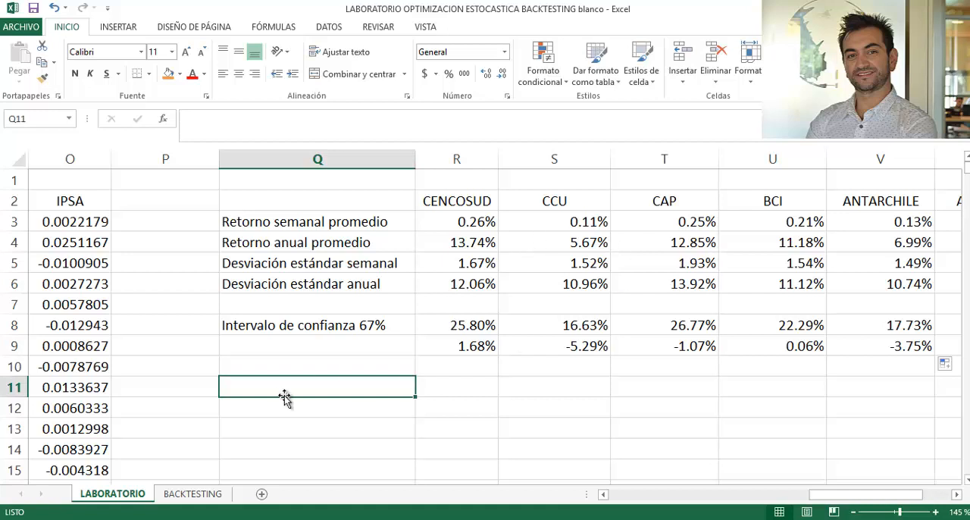
{"action": "left_click_drag", "start_coordinate": [458, 202], "coordinate": [841, 199]}
{"action": "key", "text": "ctrl+c"}
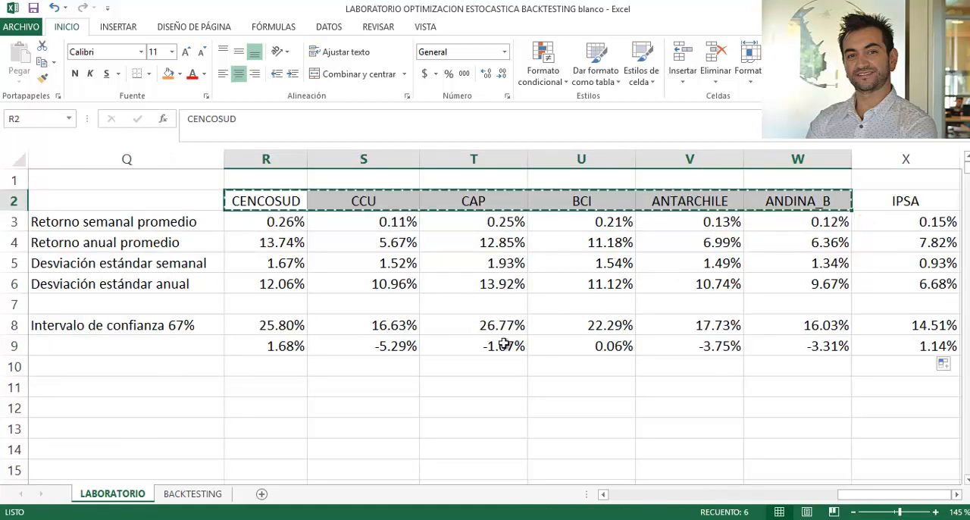
{"action": "scroll", "coordinate": [271, 336], "scroll_direction": "down", "scroll_amount": 1}
{"action": "left_click", "coordinate": [271, 326]}
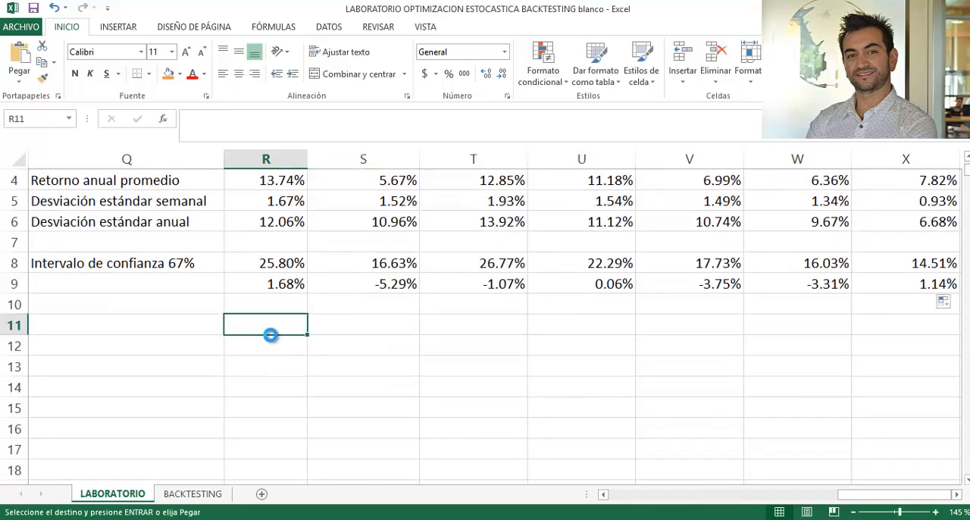
{"action": "key", "text": "ctrl+v"}
- Paste the same stock names transposed as row labels down column Q, starting at Q12
{"action": "left_click", "coordinate": [192, 345]}
{"action": "right_click", "coordinate": [192, 345]}
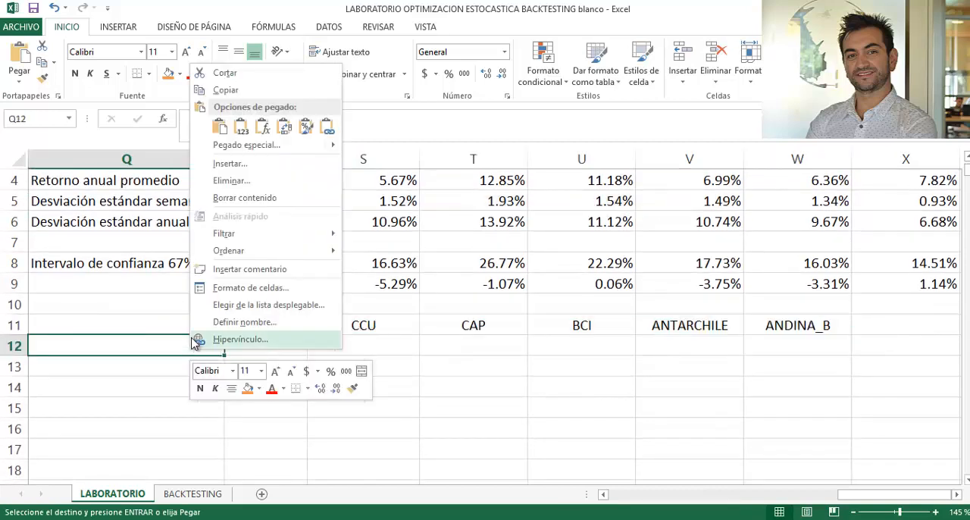
{"action": "mouse_move", "coordinate": [239, 233]}
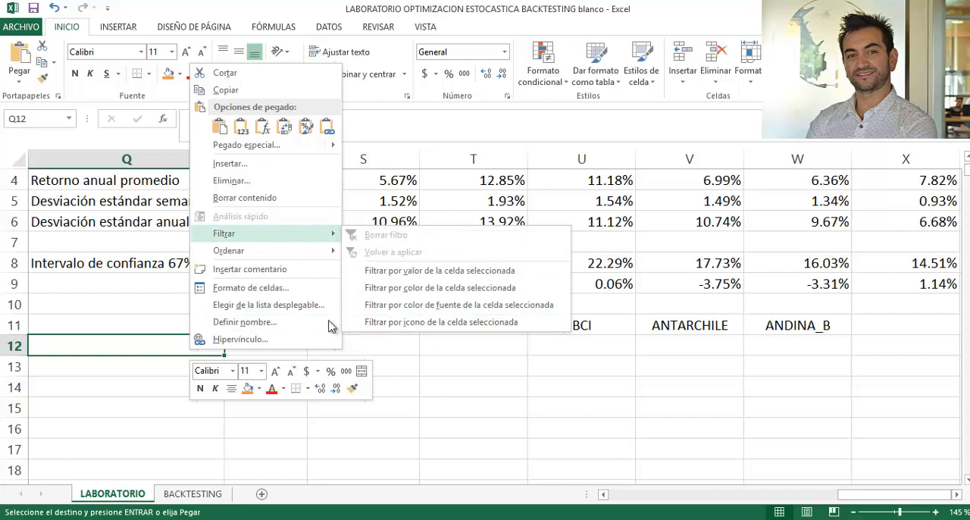
{"action": "left_click", "coordinate": [284, 127]}
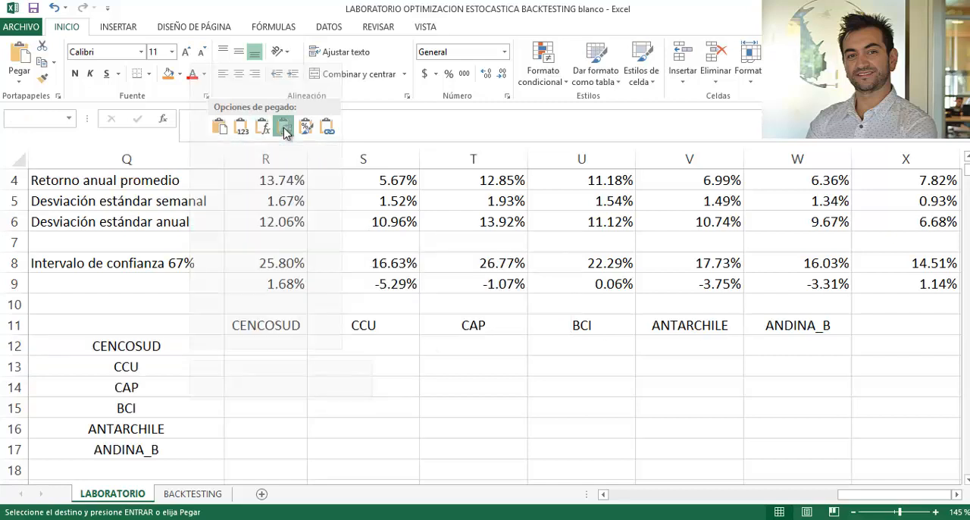
{"action": "left_click", "coordinate": [126, 387]}
- Apply all borders to the six-stock matrix in Q11:W17
{"action": "left_click_drag", "start_coordinate": [126, 325], "coordinate": [768, 446]}
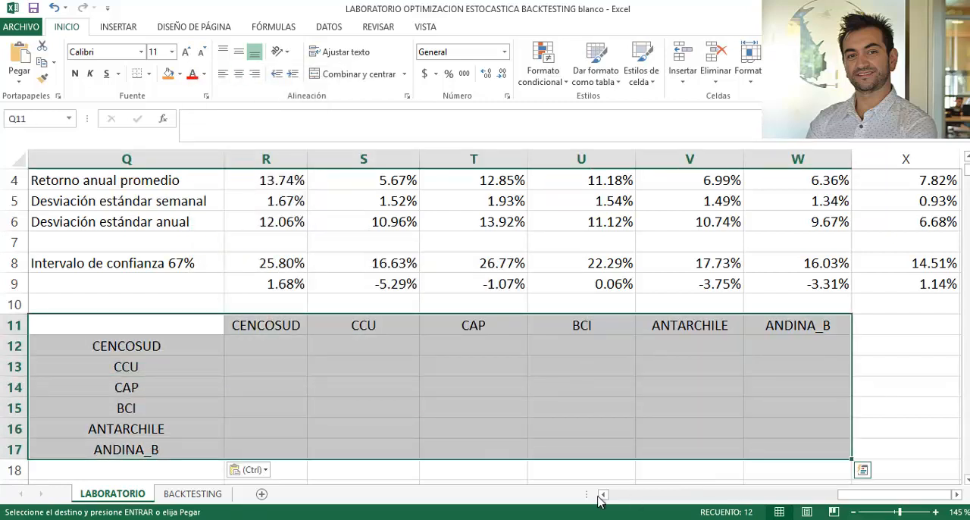
{"action": "left_click", "coordinate": [149, 73]}
{"action": "left_click", "coordinate": [160, 196]}
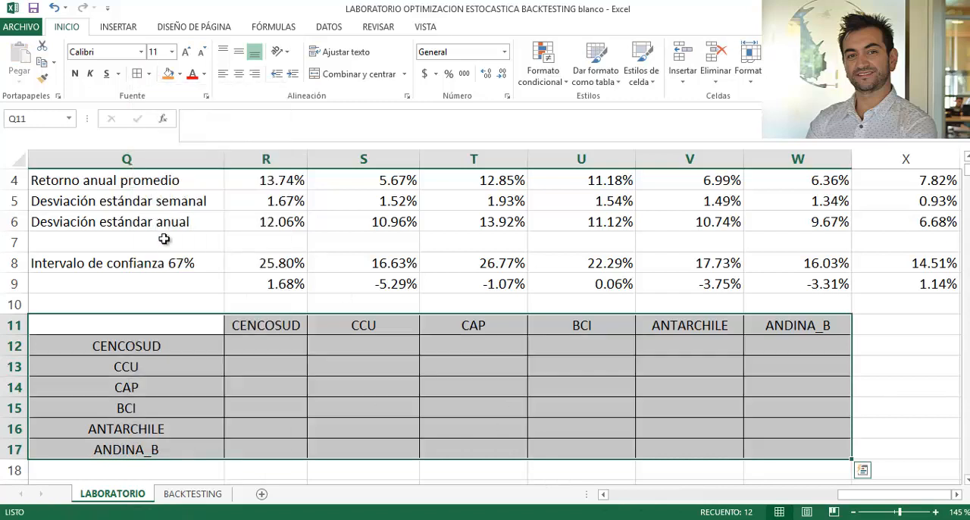
{"action": "left_click", "coordinate": [167, 386]}
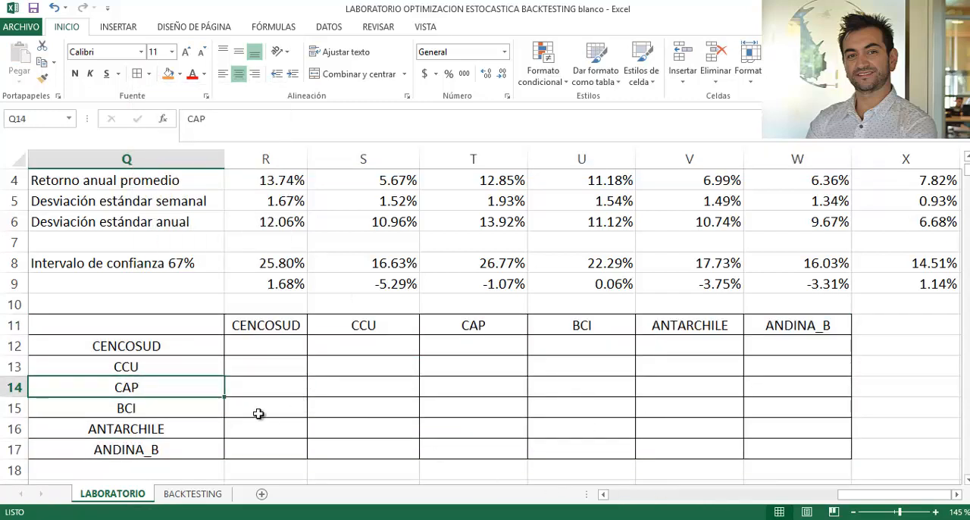
- Copy the bordered stock names from R11:W11 into row 2 starting at Z2
{"action": "left_click_drag", "start_coordinate": [258, 324], "coordinate": [787, 326]}
{"action": "key", "text": "ctrl+c"}
{"action": "scroll", "coordinate": [796, 326], "scroll_direction": "up", "scroll_amount": 1}
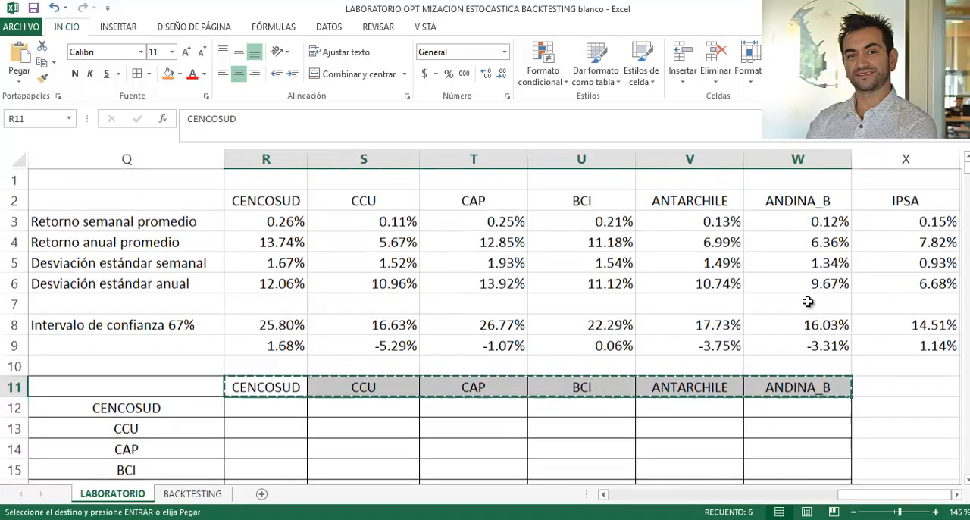
{"action": "left_click", "coordinate": [895, 200]}
{"action": "key", "text": "Right"}
{"action": "key", "text": "Right"}
{"action": "key", "text": "Right"}
{"action": "key", "text": "Right"}
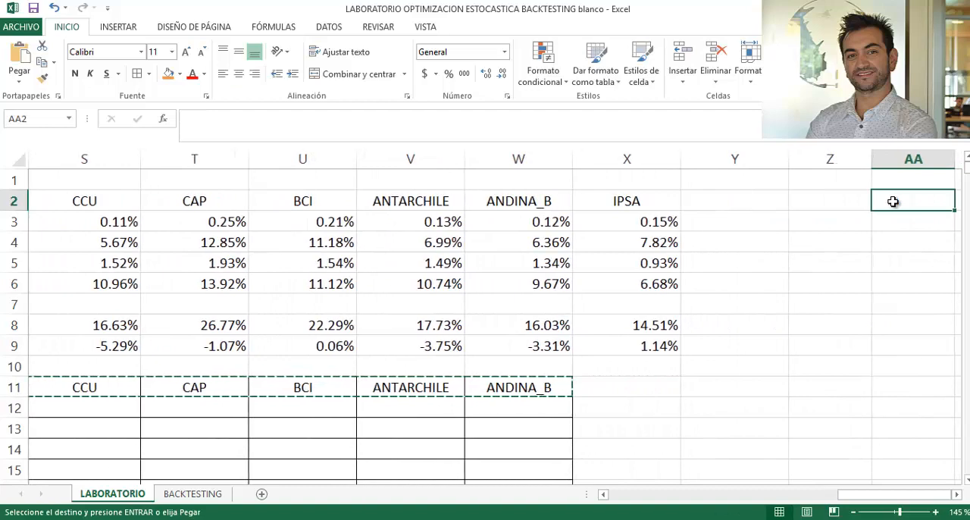
{"action": "key", "text": "Right"}
{"action": "key", "text": "Left"}
{"action": "key", "text": "Left"}
{"action": "key", "text": "Left"}
{"action": "key", "text": "ctrl+v"}
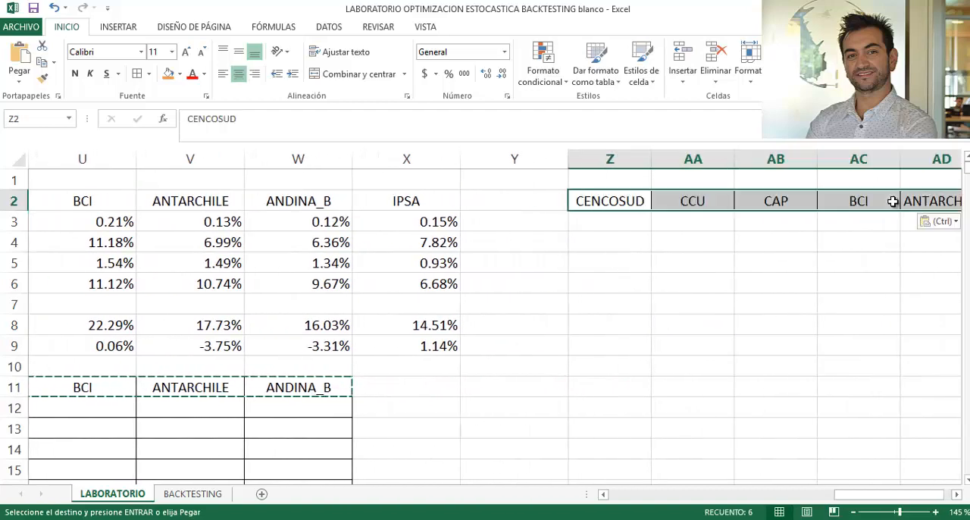
- Calculate CENCOSUD's first excess weekly return over its average in Z3 with the formula =I3-R$3
{"action": "key", "text": "Down"}
{"action": "key", "text": "Right"}
{"action": "key", "text": "Up"}
{"action": "key", "text": "Left"}
{"action": "key", "text": "Down"}
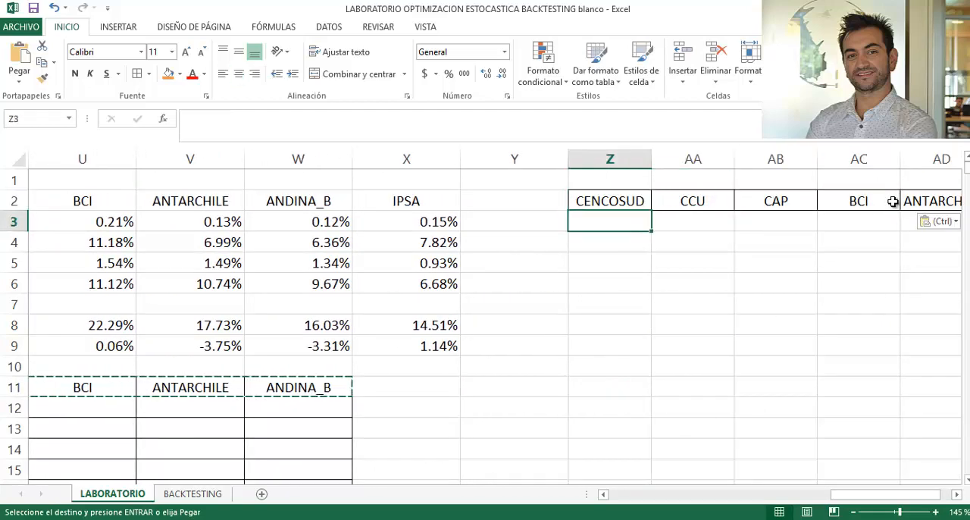
{"action": "type", "text": "="}
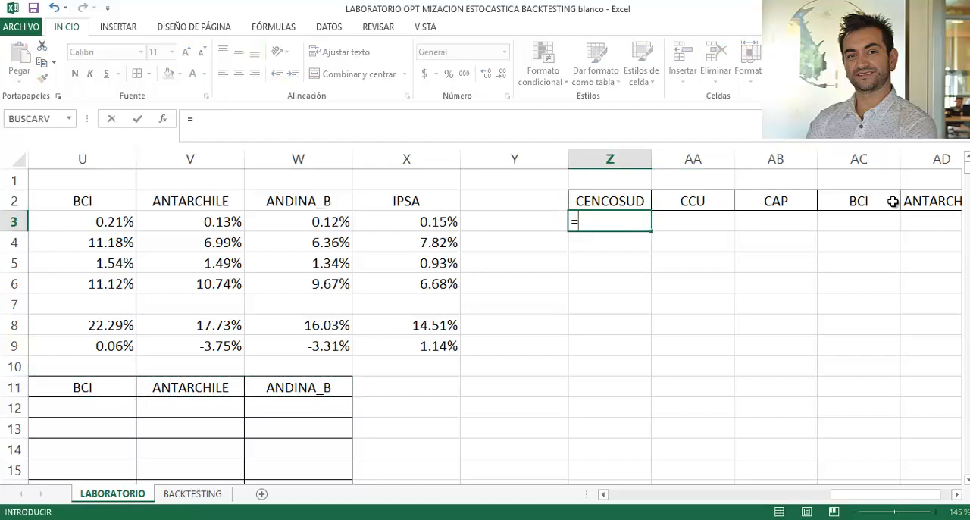
{"action": "key", "text": "Left"}
{"action": "key", "text": "Left"}
{"action": "key", "text": "Left"}
{"action": "key", "text": "Left"}
{"action": "key", "text": "Left"}
{"action": "key", "text": "Left"}
{"action": "key", "text": "Left"}
{"action": "key", "text": "Left"}
{"action": "key", "text": "Left"}
{"action": "key", "text": "Left"}
{"action": "key", "text": "Left"}
{"action": "key", "text": "Left"}
{"action": "key", "text": "Left"}
{"action": "key", "text": "Left"}
{"action": "key", "text": "Left"}
{"action": "key", "text": "Left"}
{"action": "key", "text": "Left"}
{"action": "key", "text": "Left"}
{"action": "key", "text": "Left"}
{"action": "key", "text": "Left"}
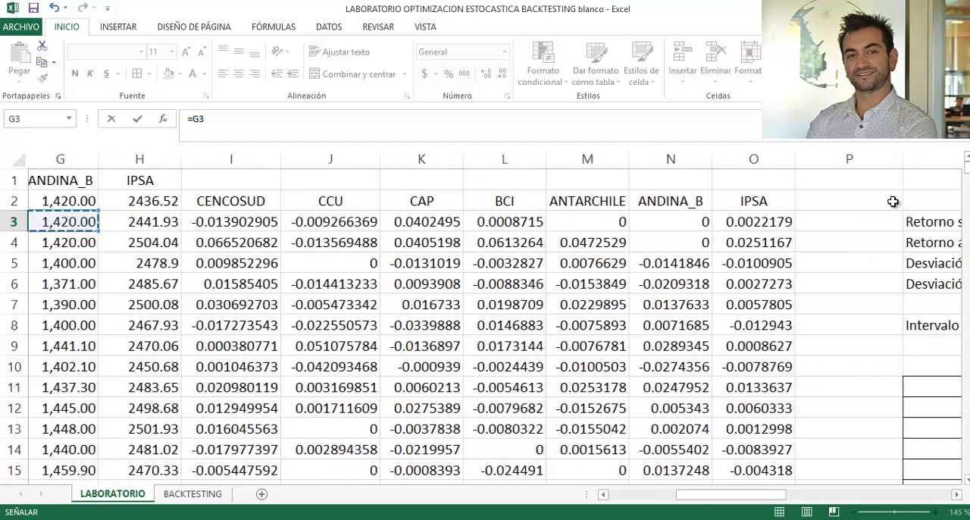
{"action": "key", "text": "Right"}
{"action": "key", "text": "Right"}
{"action": "key", "text": "Right"}
{"action": "key", "text": "Right"}
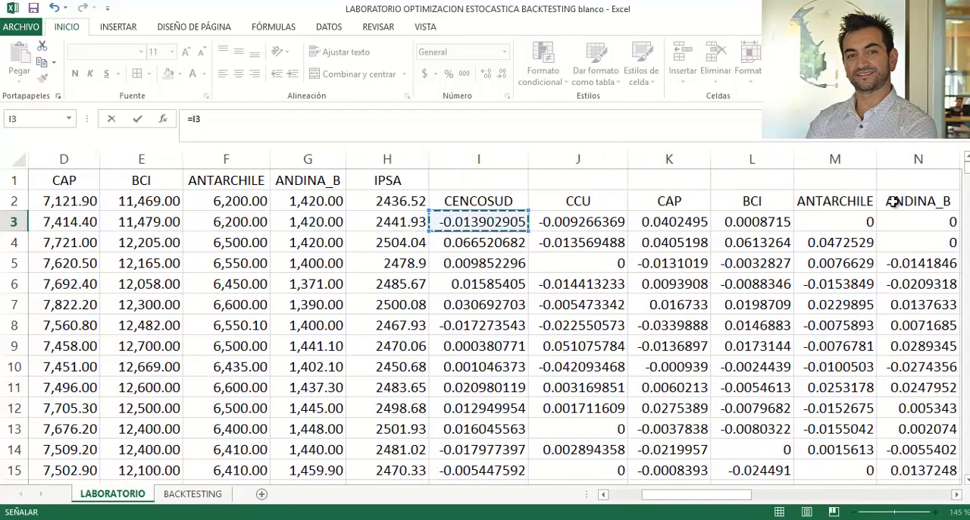
{"action": "type", "text": "-"}
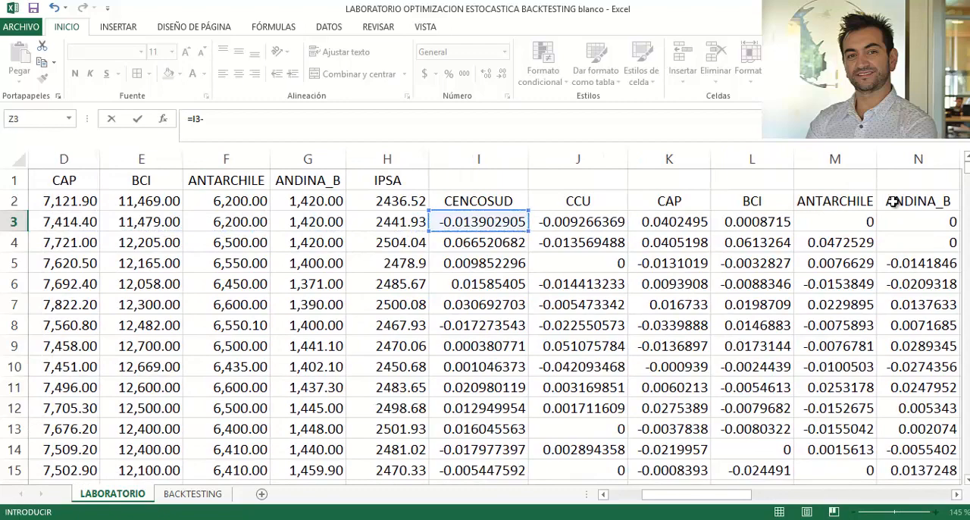
{"action": "key", "text": "Right"}
{"action": "key", "text": "Right"}
{"action": "key", "text": "Right"}
{"action": "key", "text": "Left"}
{"action": "key", "text": "Left"}
{"action": "key", "text": "Left"}
{"action": "key", "text": "Left"}
{"action": "key", "text": "Left"}
{"action": "key", "text": "Left"}
{"action": "key", "text": "Left"}
{"action": "key", "text": "Left"}
{"action": "key", "text": "Left"}
{"action": "key", "text": "Left"}
{"action": "key", "text": "Left"}
{"action": "key", "text": "Left"}
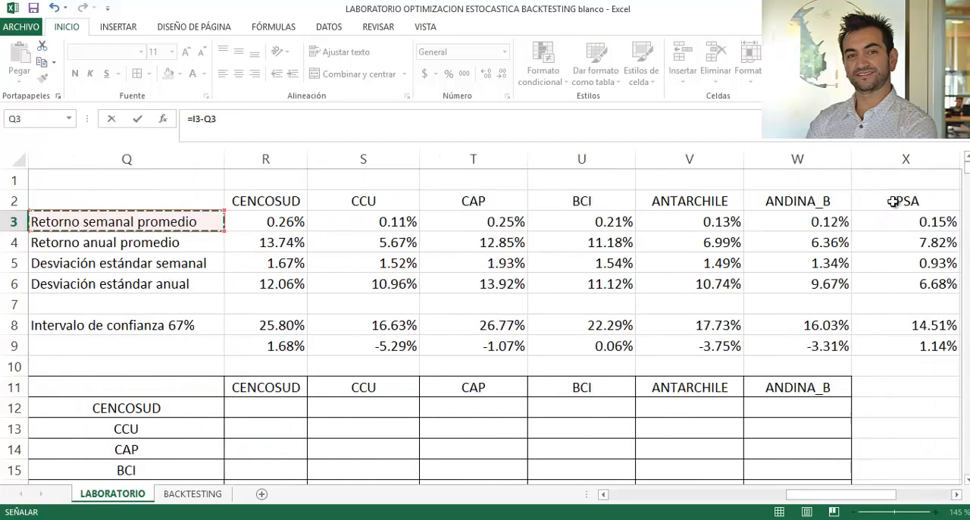
{"action": "key", "text": "Right"}
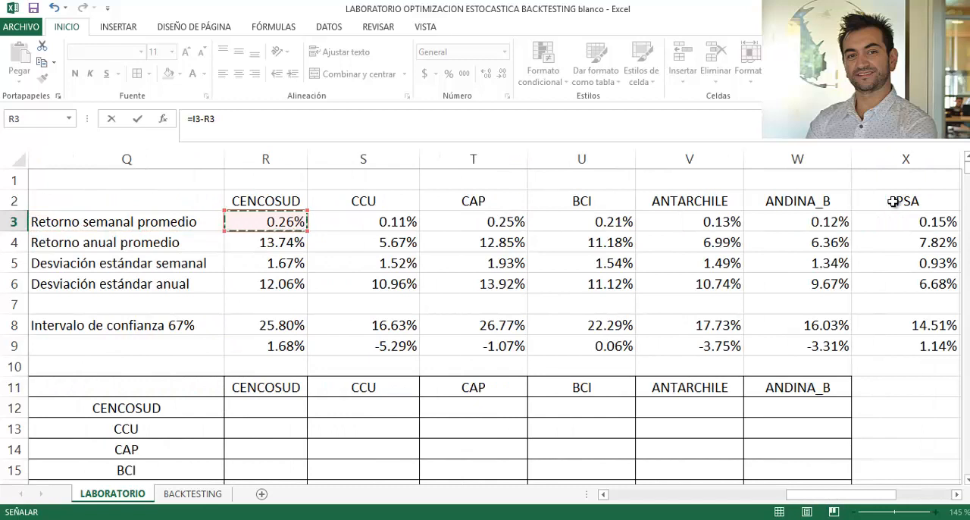
{"action": "key", "text": "F4"}
{"action": "key", "text": "F4"}
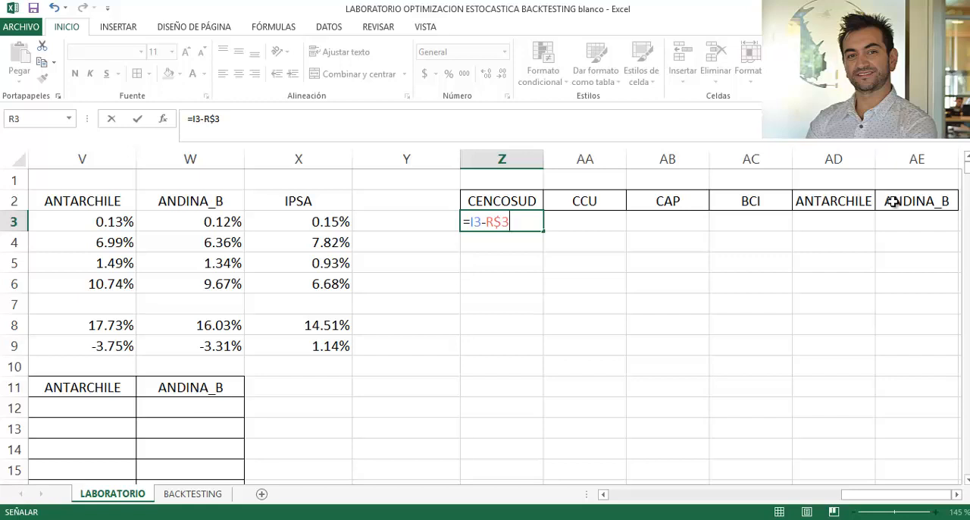
{"action": "key", "text": "Return"}
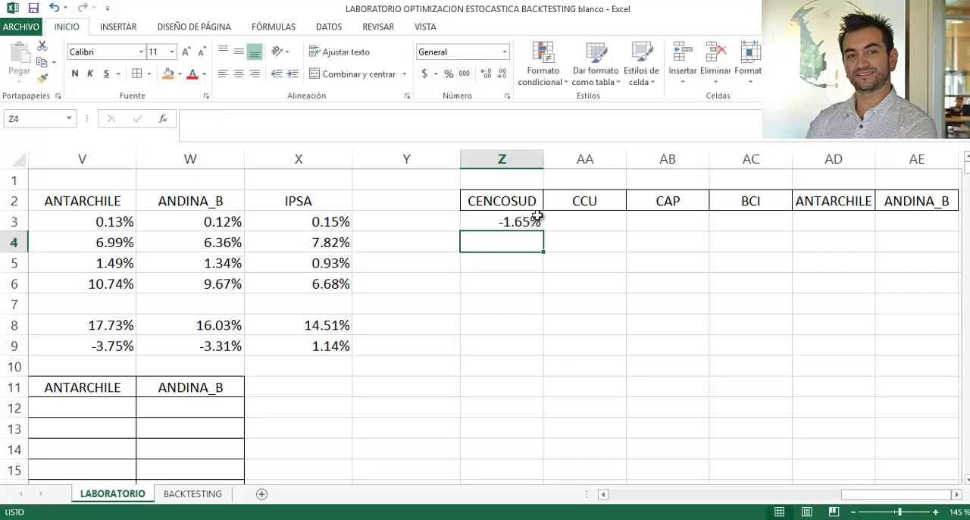
- Copy the excess return formula from Z3 across to the other five stocks, AA3 through AE3
{"action": "key", "text": "Up"}
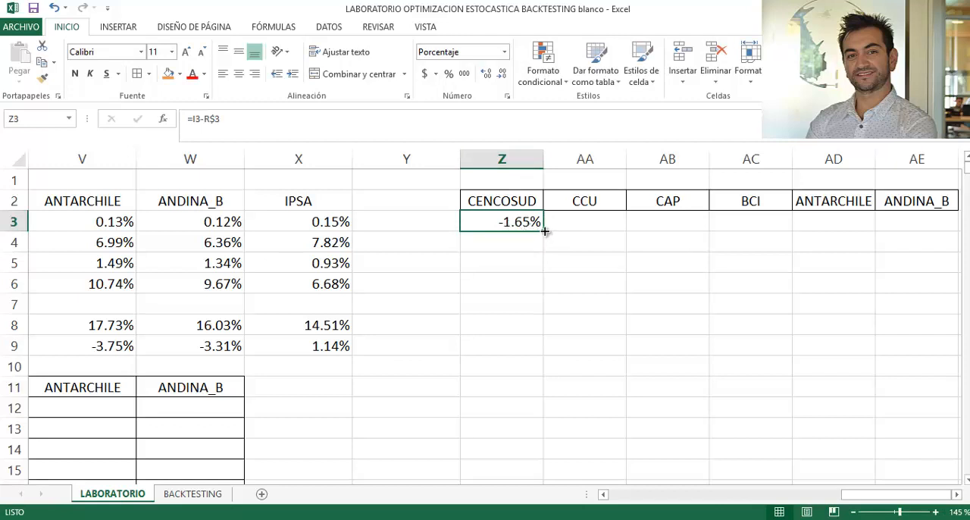
{"action": "left_click_drag", "start_coordinate": [545, 231], "coordinate": [619, 245]}
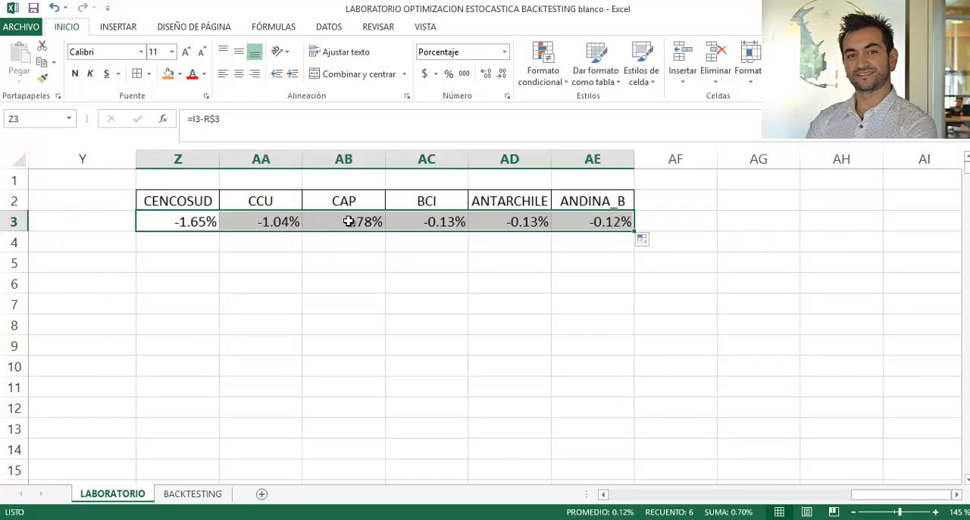
- Fill the six excess return formulas in Z3:AE3 down to row 401
{"action": "left_click", "coordinate": [305, 302]}
{"action": "scroll", "coordinate": [304, 302], "scroll_direction": "down", "scroll_amount": 2}
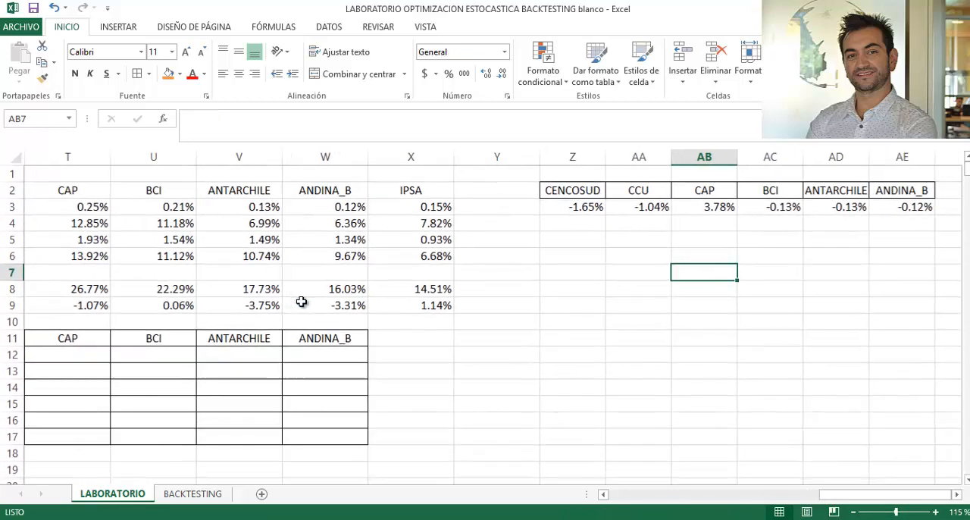
{"action": "scroll", "coordinate": [302, 302], "scroll_direction": "down", "scroll_amount": 3}
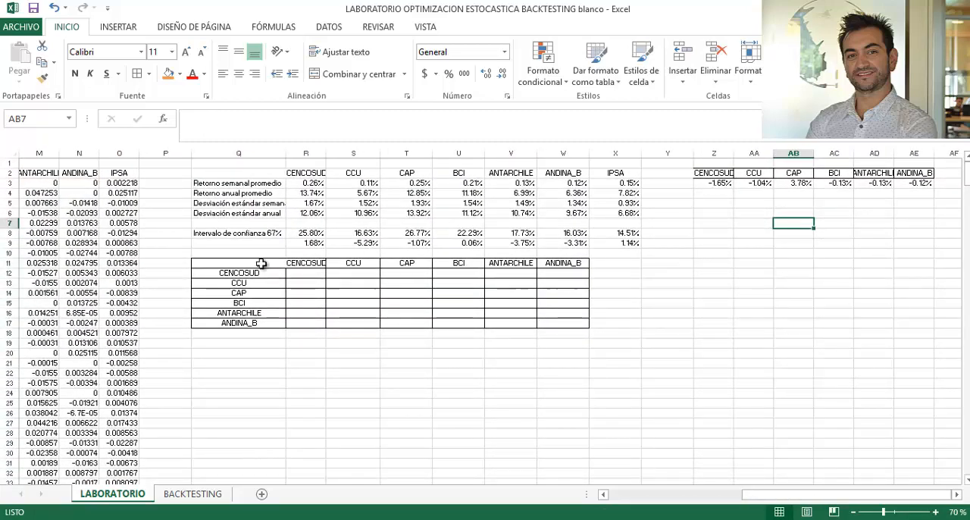
{"action": "left_click_drag", "start_coordinate": [728, 184], "coordinate": [918, 179]}
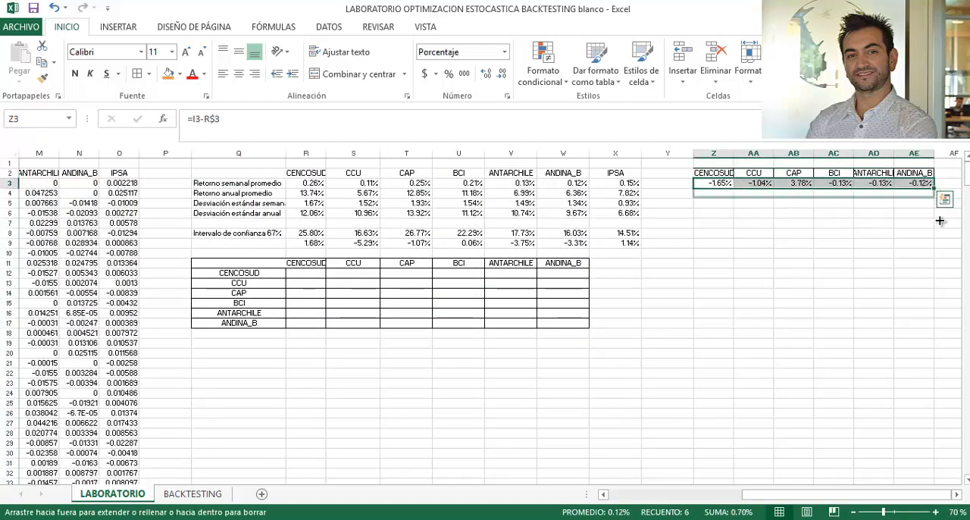
{"action": "left_click_drag", "start_coordinate": [939, 221], "coordinate": [936, 457]}
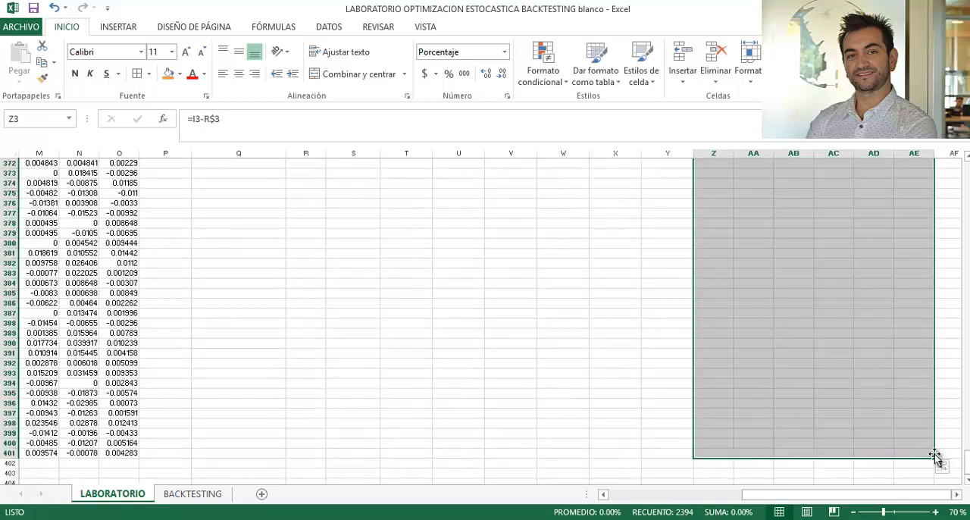
{"action": "scroll", "coordinate": [777, 372], "scroll_direction": "up", "scroll_amount": 20}
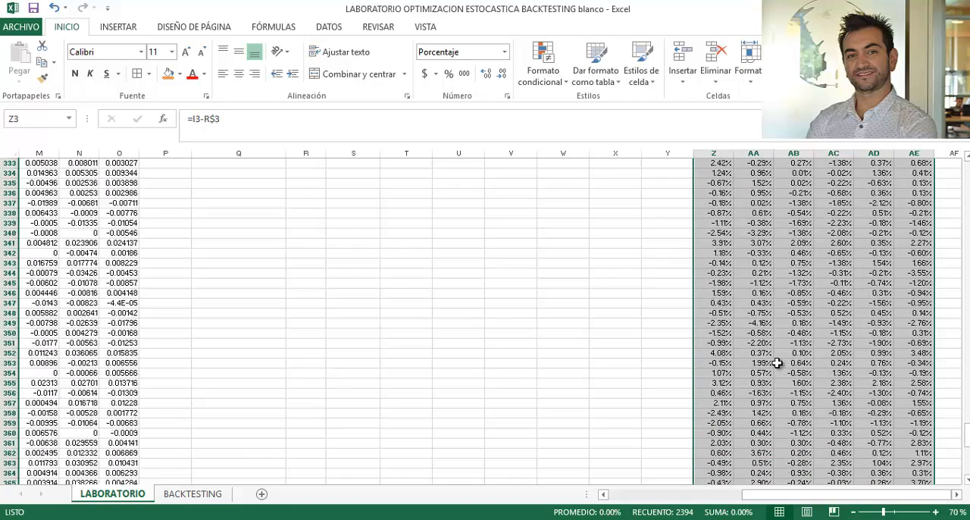
{"action": "scroll", "coordinate": [364, 318], "scroll_direction": "up", "scroll_amount": 20}
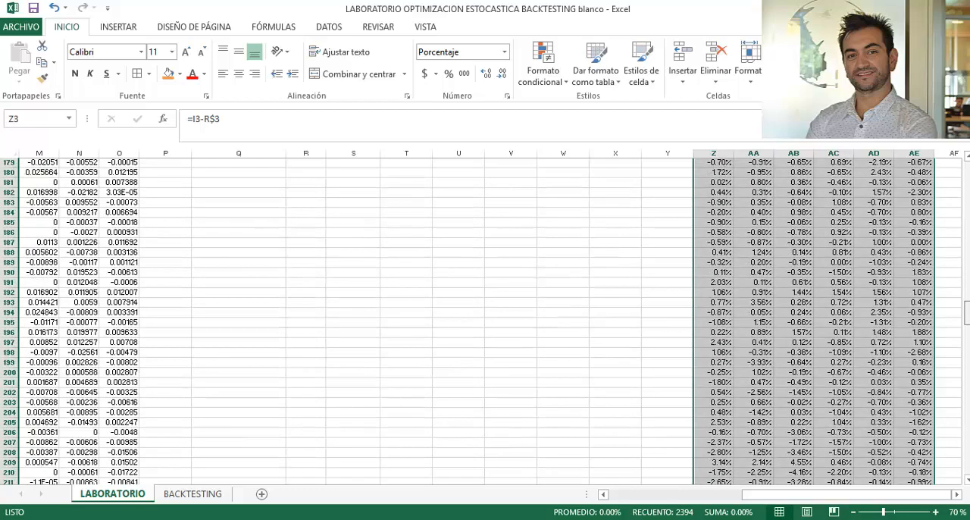
{"action": "left_click", "coordinate": [364, 384]}
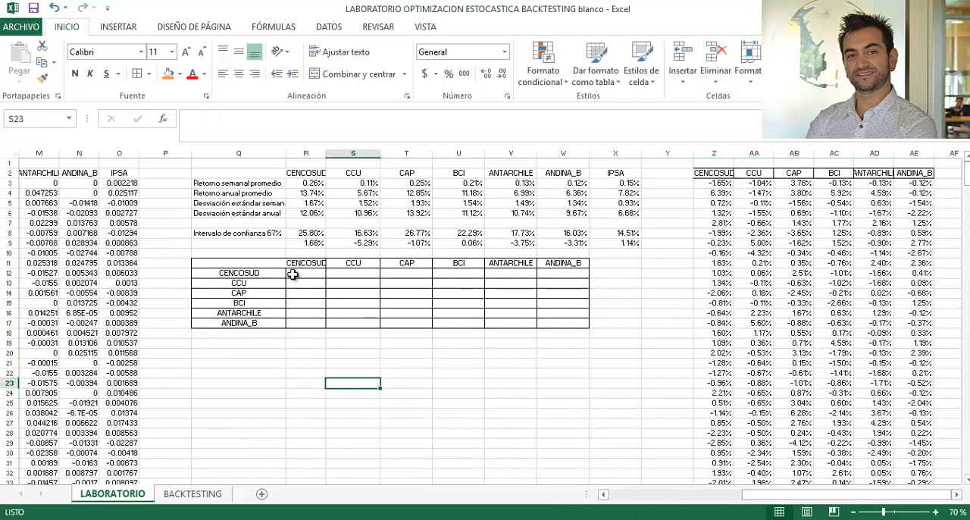
- Select the empty body of the six-stock matrix, R12:W17, as the range for an array formula
{"action": "scroll", "coordinate": [288, 347], "scroll_direction": "up", "scroll_amount": 9}
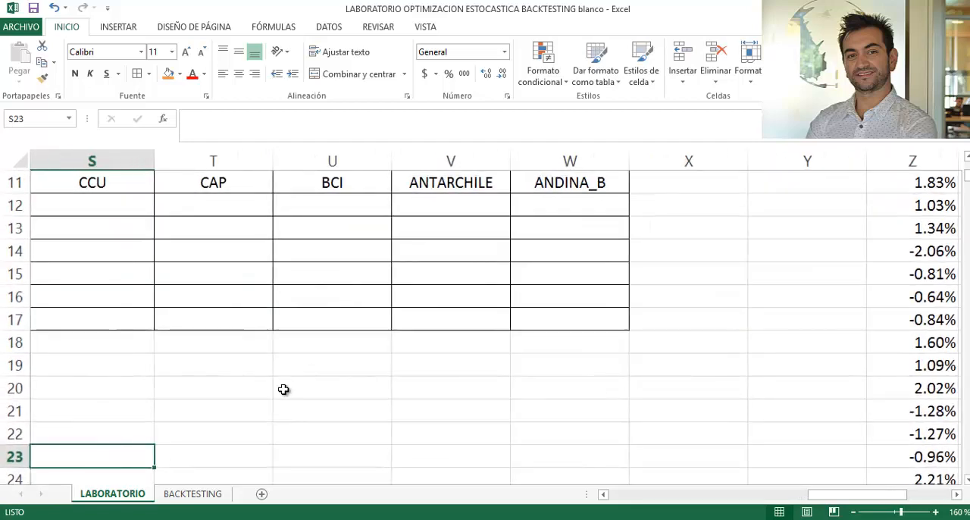
{"action": "left_click", "coordinate": [284, 389]}
{"action": "scroll", "coordinate": [283, 389], "scroll_direction": "up", "scroll_amount": 4}
{"action": "left_click", "coordinate": [218, 366]}
{"action": "scroll", "coordinate": [225, 381], "scroll_direction": "down", "scroll_amount": 3}
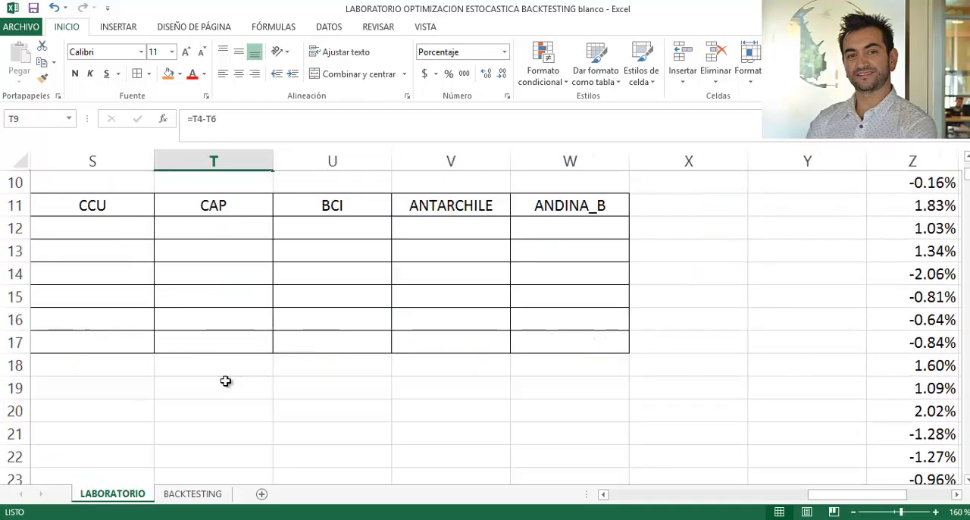
{"action": "key", "text": "Left"}
{"action": "key", "text": "Left"}
{"action": "key", "text": "Left"}
{"action": "key", "text": "Down"}
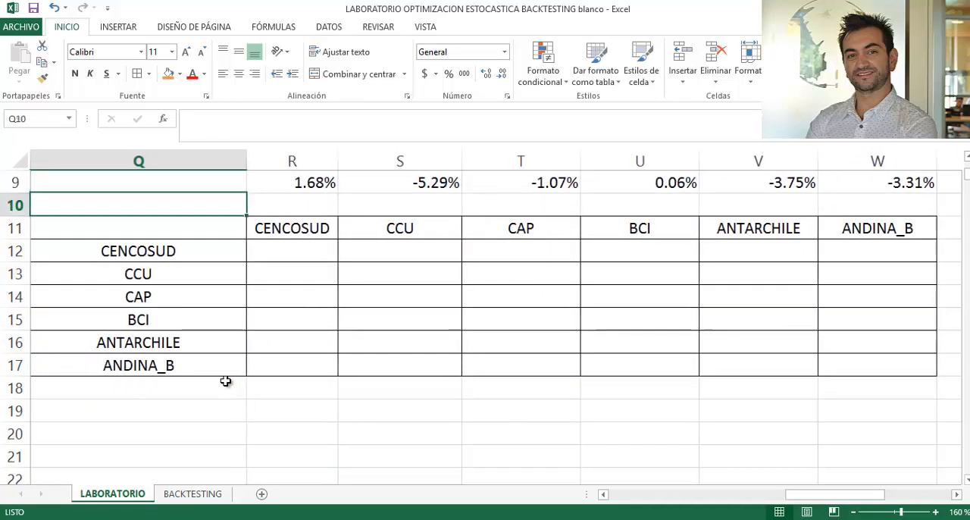
{"action": "key", "text": "Right"}
{"action": "key", "text": "Down"}
{"action": "key", "text": "Down"}
{"action": "key", "text": "shift+Right"}
{"action": "key", "text": "shift+Right"}
{"action": "key", "text": "shift+Right"}
{"action": "key", "text": "shift+Right"}
{"action": "key", "text": "shift+Right"}
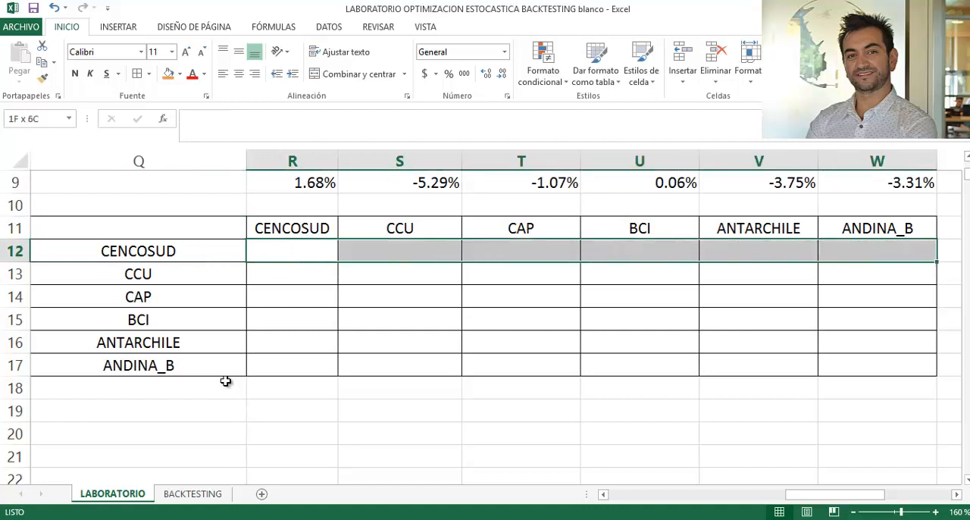
{"action": "key", "text": "shift+Down"}
{"action": "key", "text": "shift+Down"}
{"action": "key", "text": "shift+Down"}
{"action": "key", "text": "shift+Down"}
{"action": "key", "text": "shift+Down"}
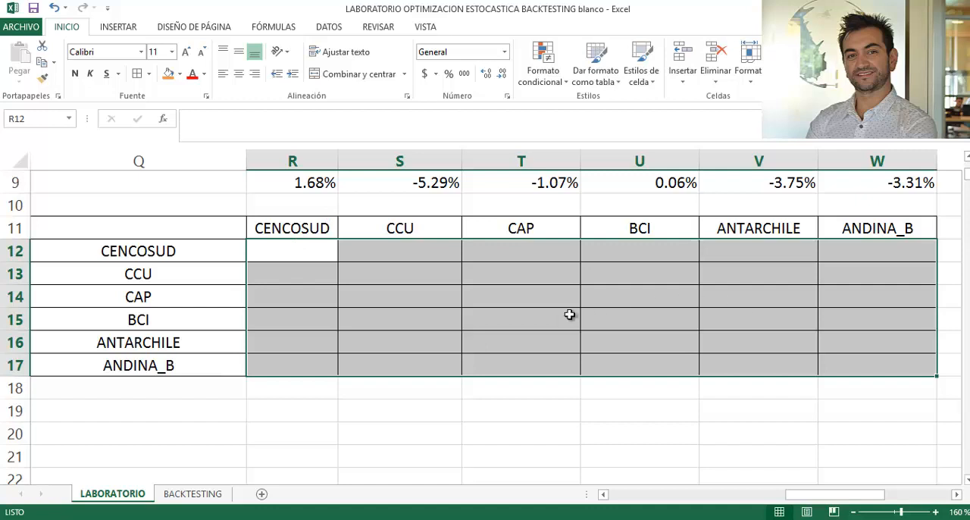
- Start an MMULT formula in the selected matrix range with TRANSPONER(Z3:AE401) as its first matrix
{"action": "type", "text": "="}
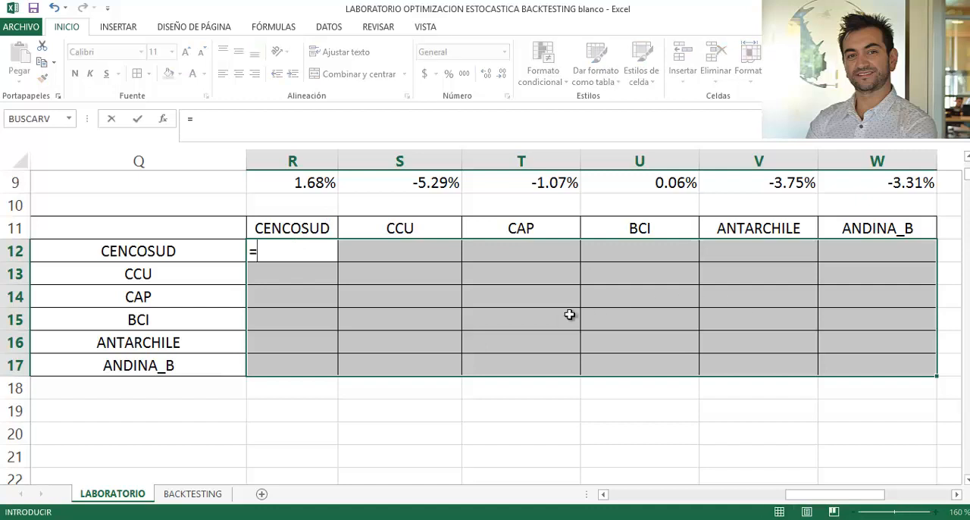
{"action": "type", "text": "mmult"}
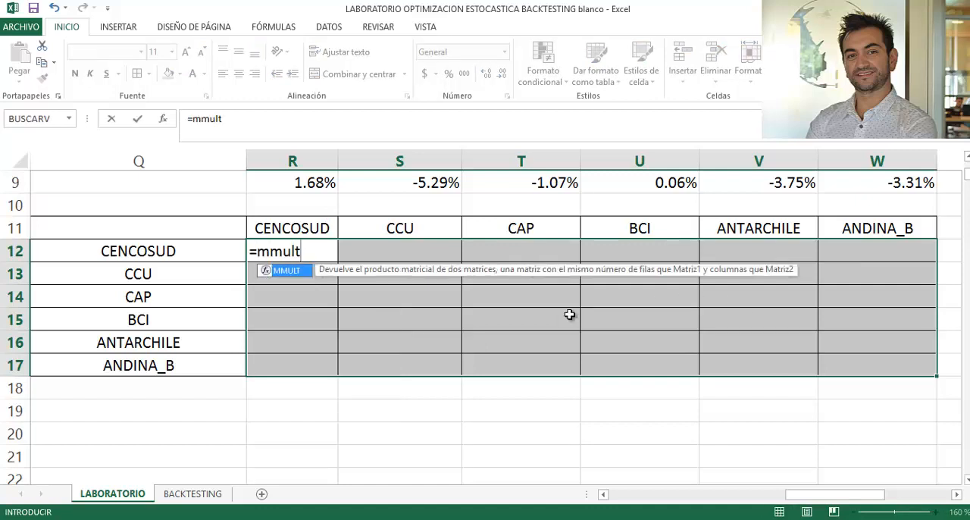
{"action": "type", "text": "("}
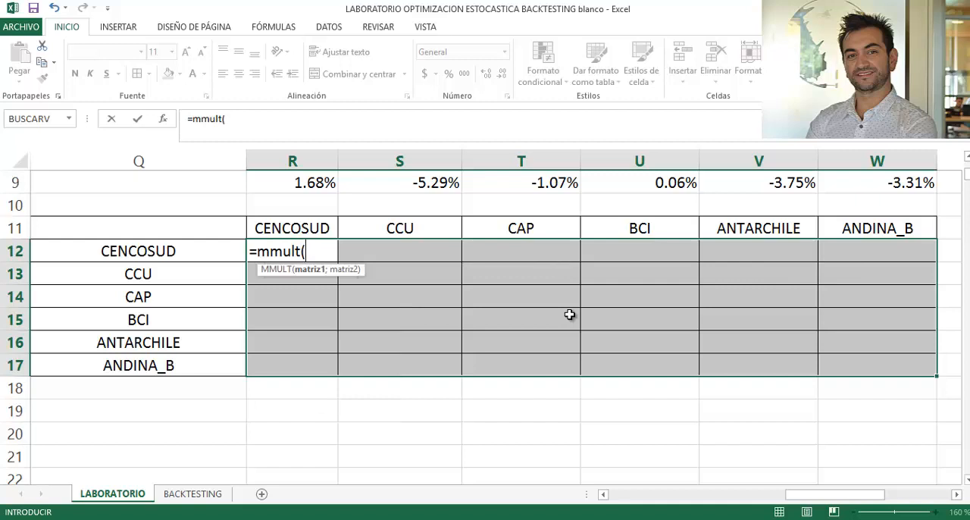
{"action": "type", "text": "tra"}
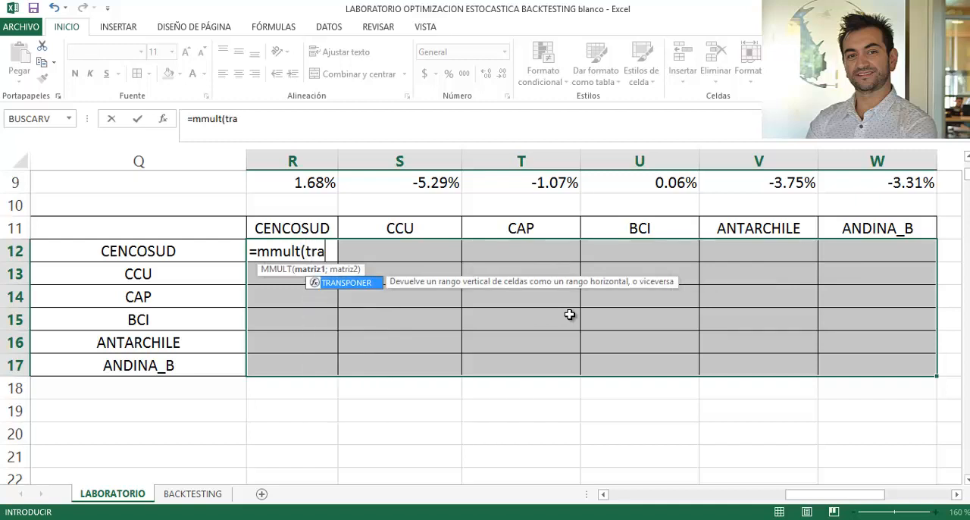
{"action": "key", "text": "Tab"}
{"action": "scroll", "coordinate": [884, 341], "scroll_direction": "up", "scroll_amount": 3}
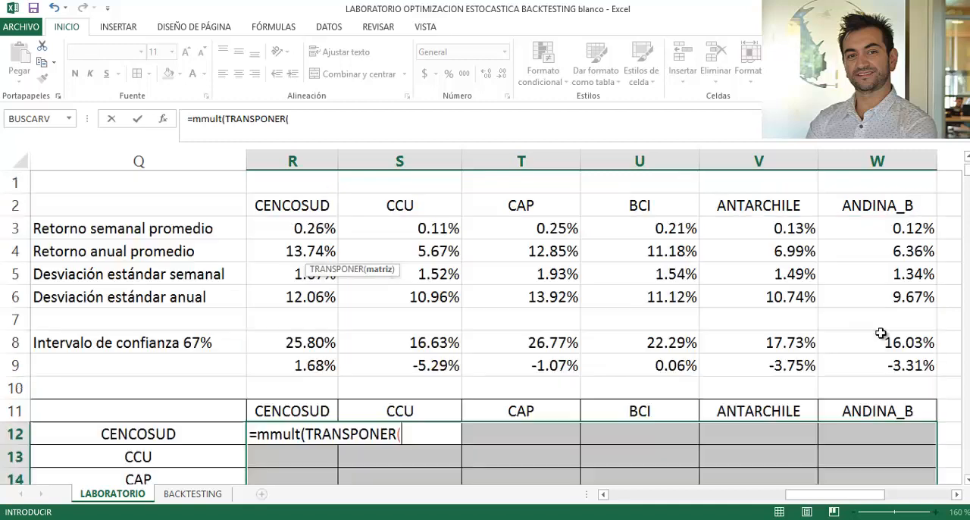
{"action": "left_click_drag", "start_coordinate": [844, 501], "coordinate": [900, 498]}
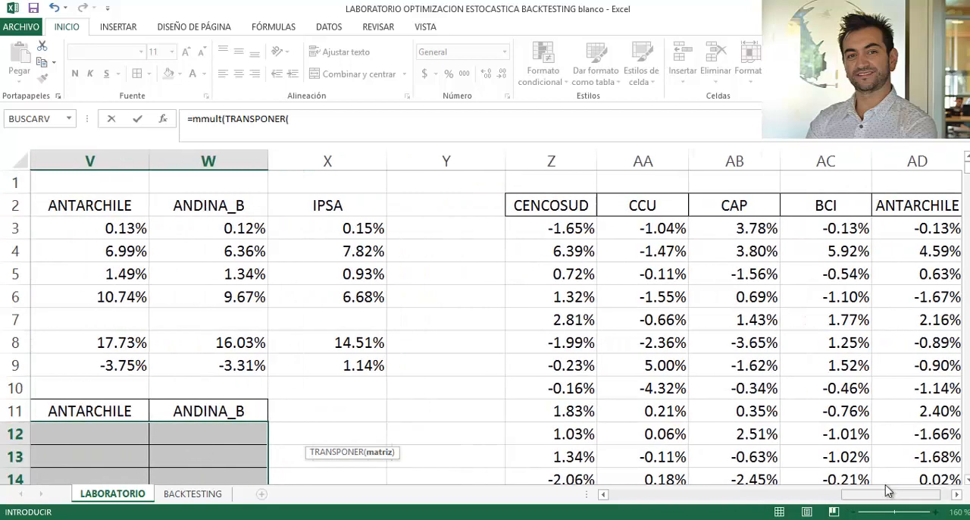
{"action": "left_click_drag", "start_coordinate": [561, 229], "coordinate": [890, 288]}
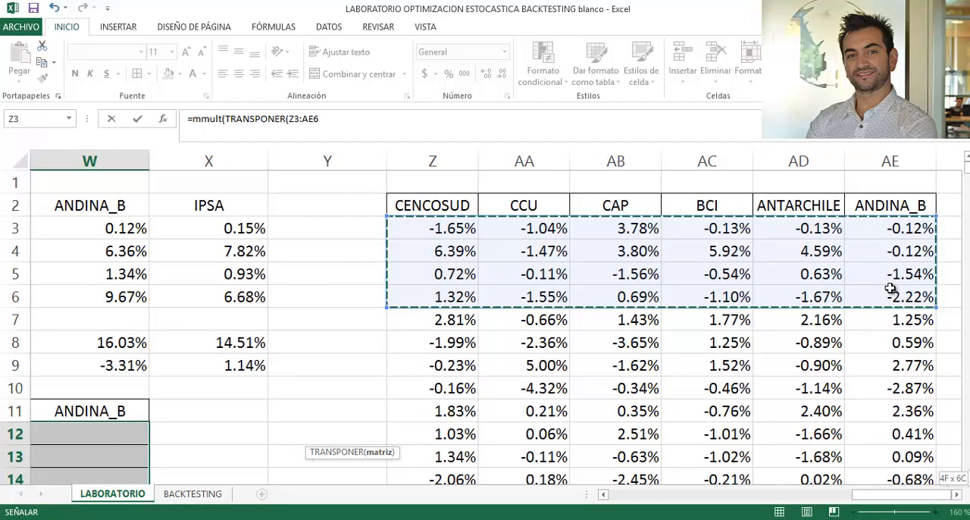
{"action": "key", "text": "ctrl+shift+Down"}
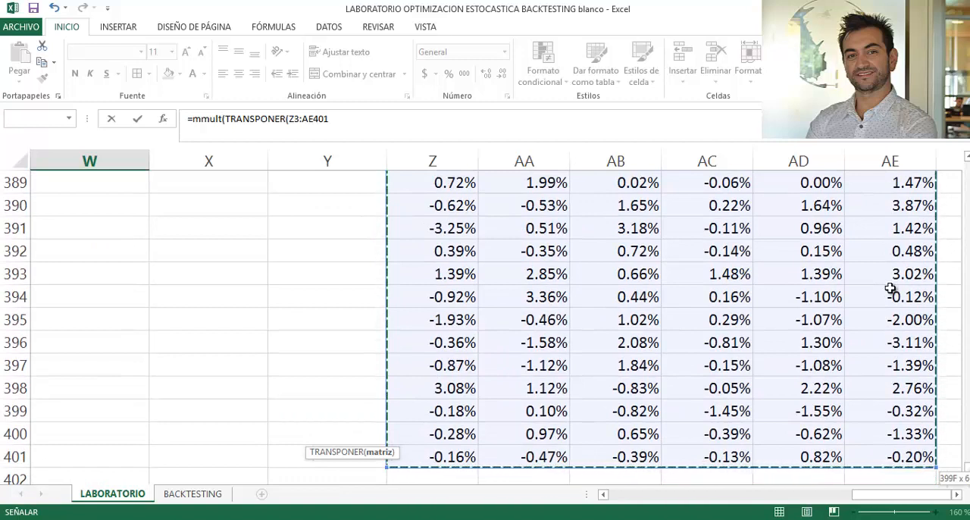
{"action": "type", "text": ")"}
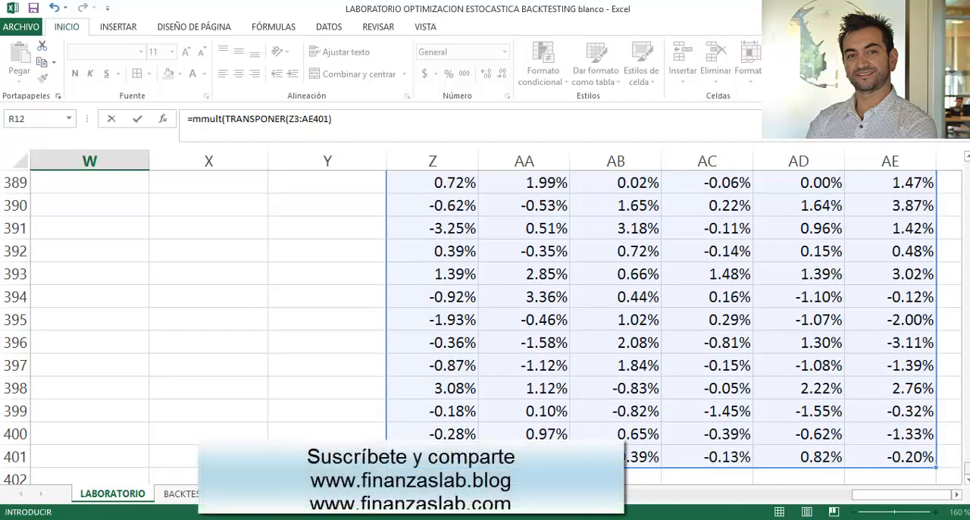
- Add the excess returns Z3:AE401 as the second matrix of the MMULT formula and close the function
{"action": "scroll", "coordinate": [956, 209], "scroll_direction": "up", "scroll_amount": 20}
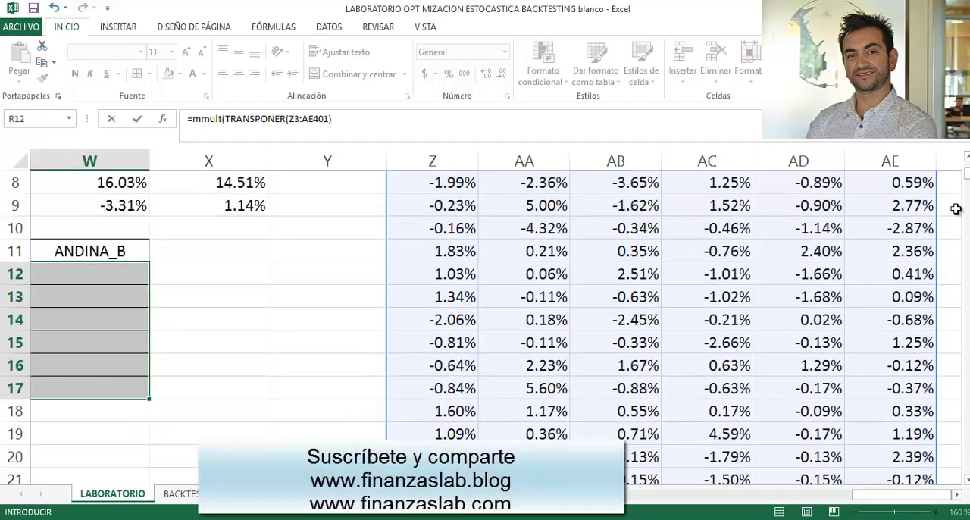
{"action": "left_click_drag", "start_coordinate": [871, 495], "coordinate": [781, 496]}
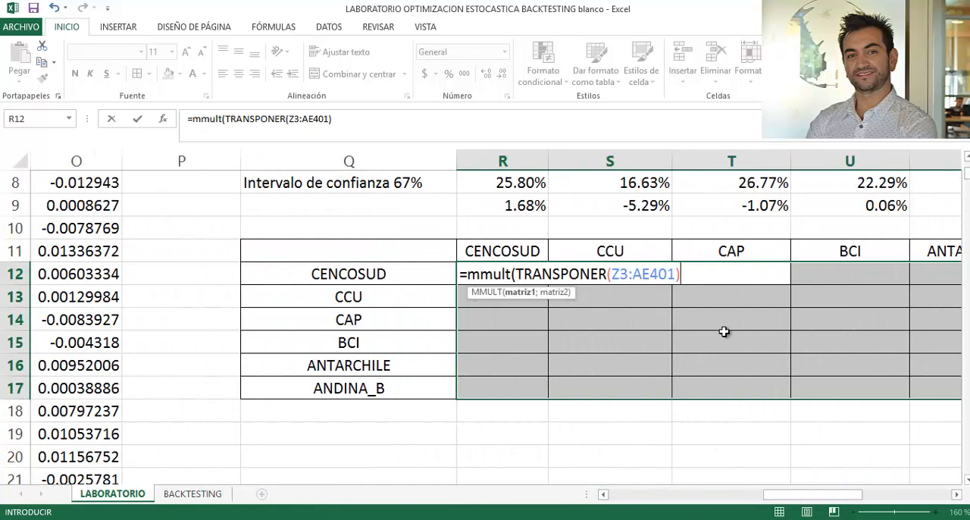
{"action": "type", "text": ";"}
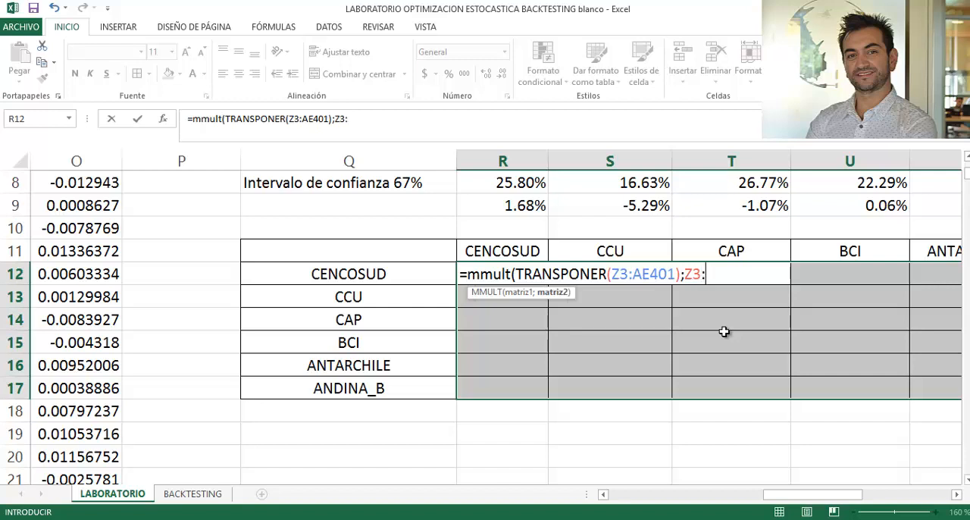
{"action": "type", "text": "Z3:AE401)/"}
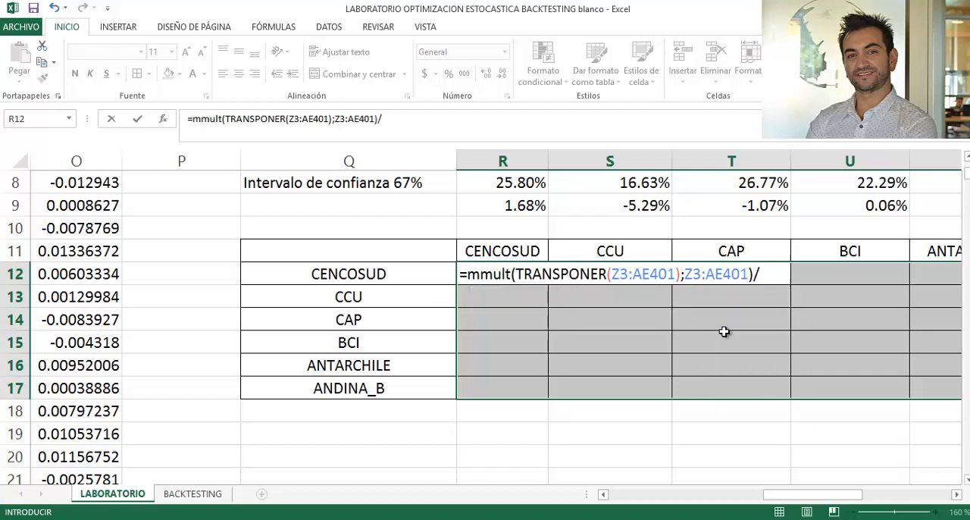
- Divide the matrix product by (CONTAR(Z3:Z401)-1) and enter it as an array formula across R12:W17
{"action": "type", "text": "cont"}
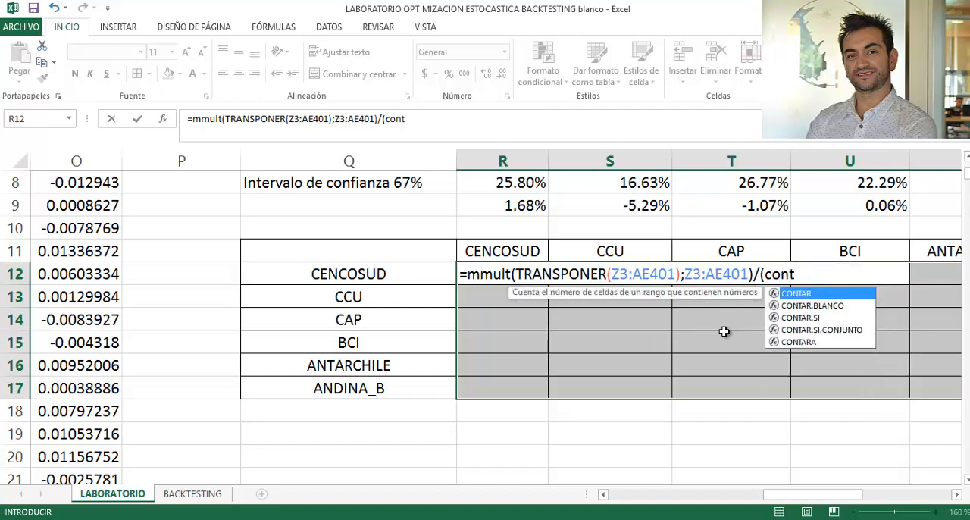
{"action": "key", "text": "Tab"}
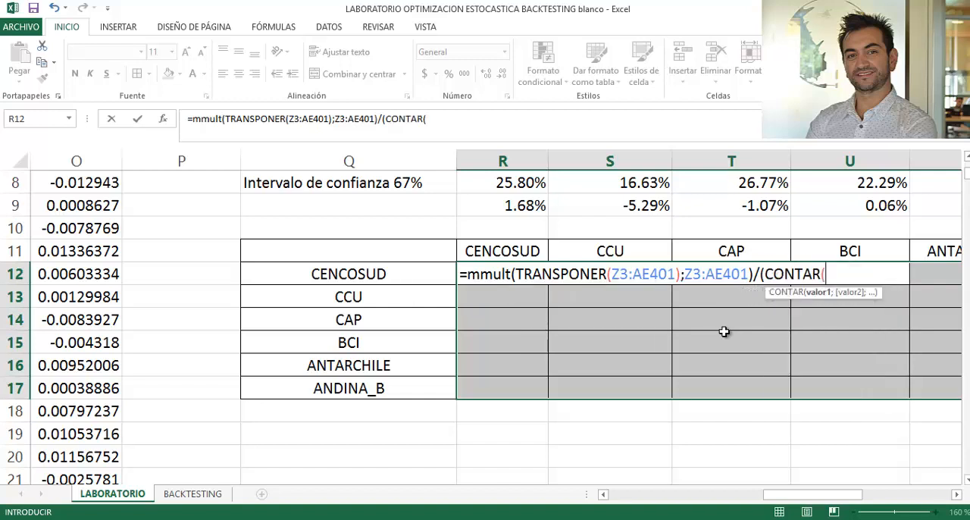
{"action": "left_click_drag", "start_coordinate": [846, 493], "coordinate": [907, 500]}
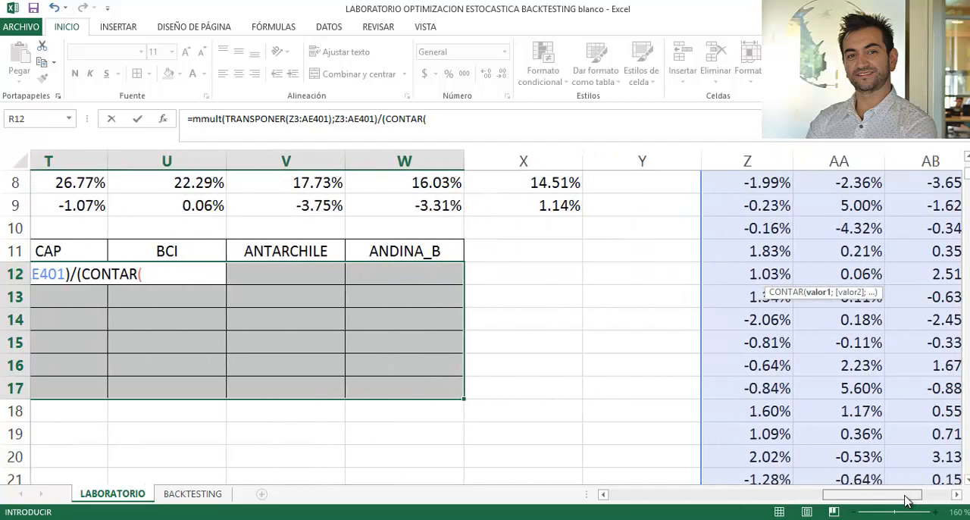
{"action": "scroll", "coordinate": [857, 305], "scroll_direction": "up", "scroll_amount": 3}
{"action": "left_click", "coordinate": [810, 230]}
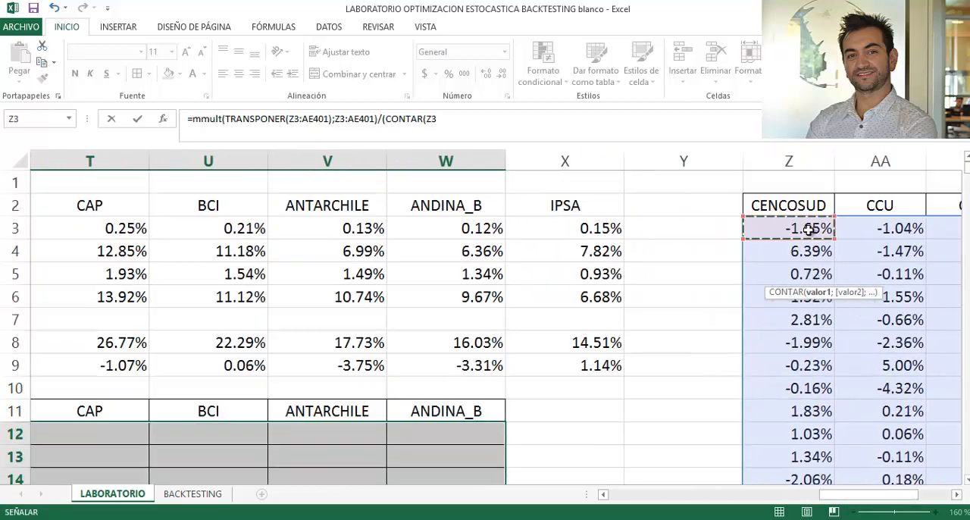
{"action": "key", "text": "ctrl+shift+Down"}
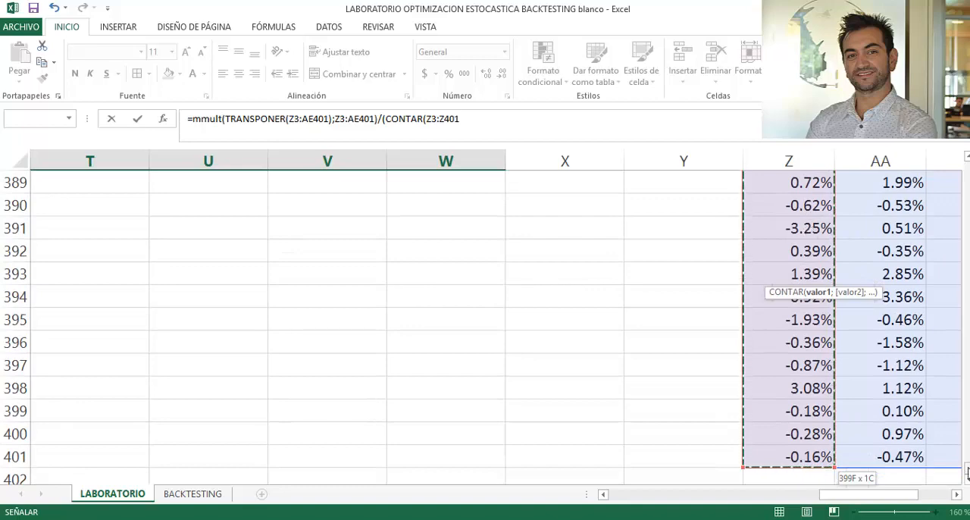
{"action": "left_click", "coordinate": [967, 336]}
{"action": "left_click_drag", "start_coordinate": [968, 337], "coordinate": [966, 166]}
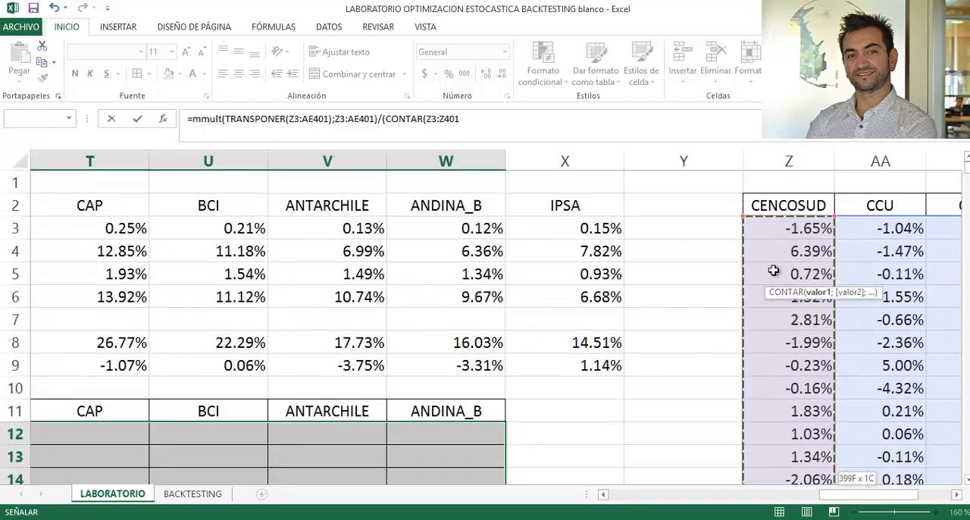
{"action": "left_click", "coordinate": [604, 494]}
{"action": "left_click", "coordinate": [604, 494]}
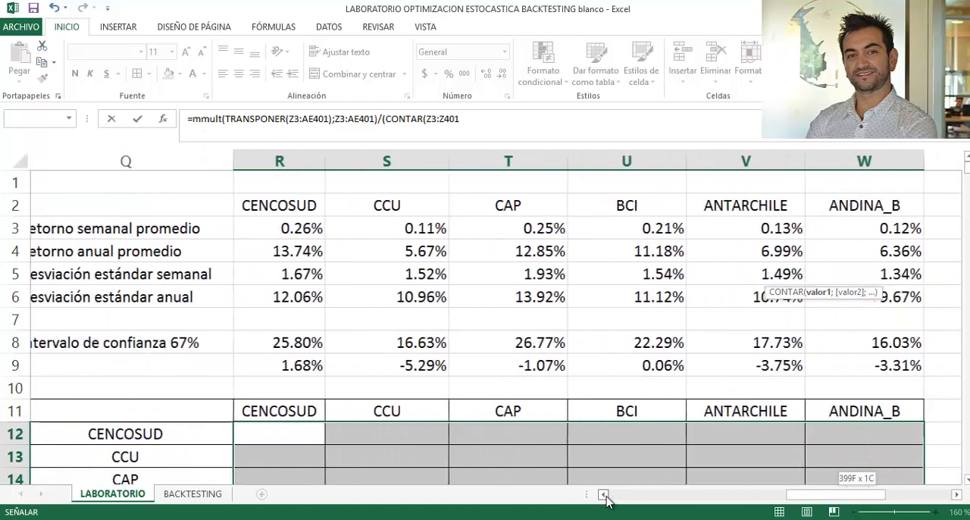
{"action": "left_click", "coordinate": [603, 494]}
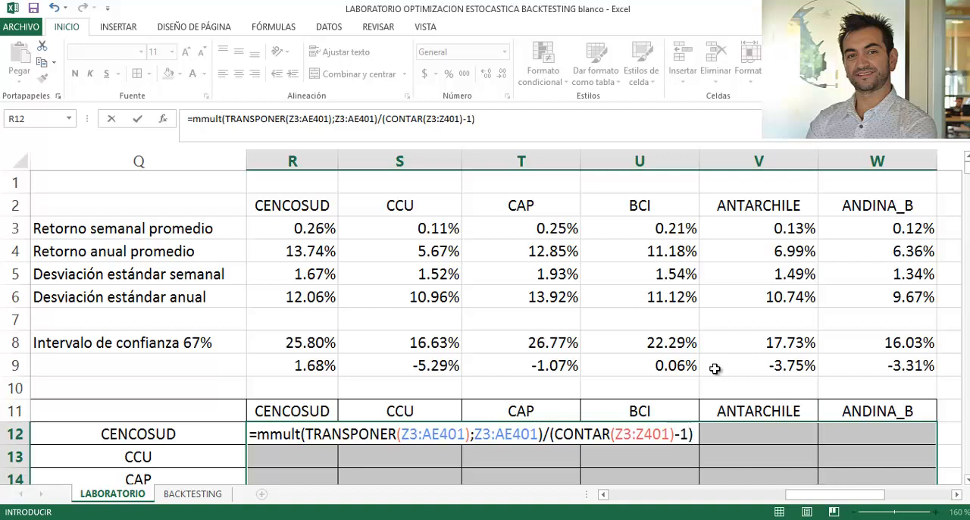
{"action": "scroll", "coordinate": [709, 368], "scroll_direction": "down", "scroll_amount": 2}
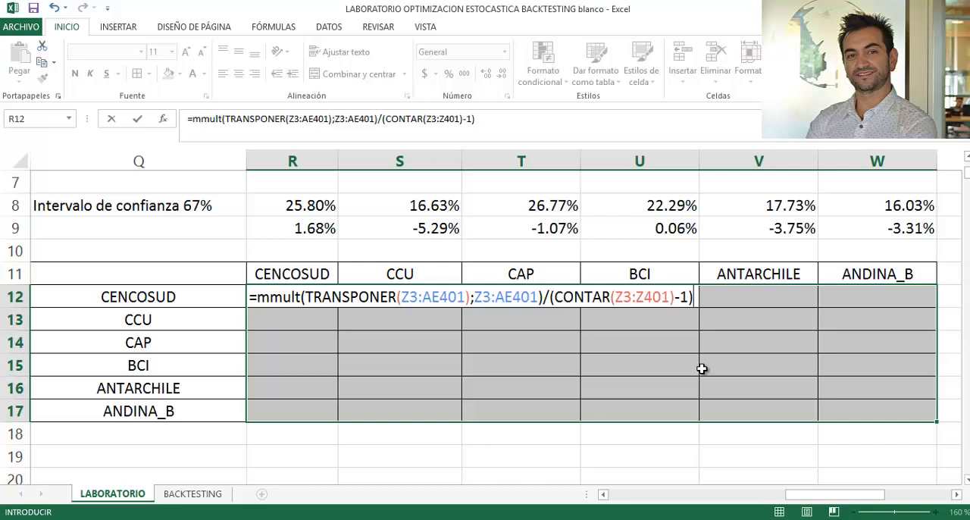
{"action": "key", "text": "ctrl+shift+Return"}
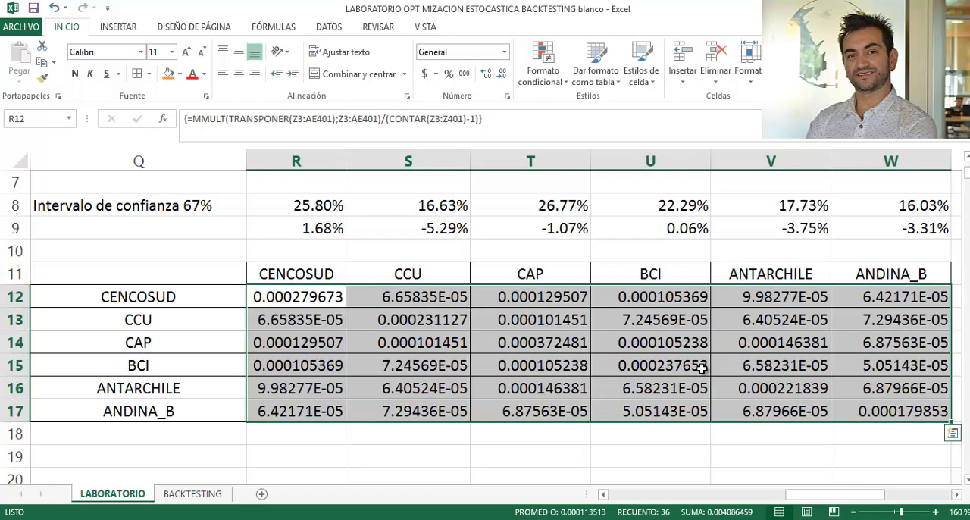
{"action": "left_click", "coordinate": [390, 326]}
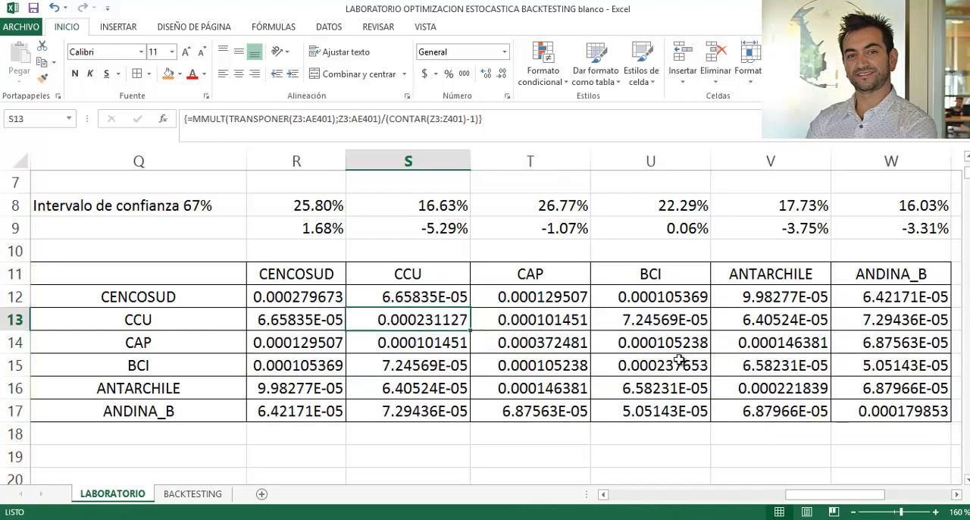
{"action": "scroll", "coordinate": [311, 304], "scroll_direction": "up", "scroll_amount": 2}
{"action": "scroll", "coordinate": [303, 288], "scroll_direction": "down", "scroll_amount": 3}
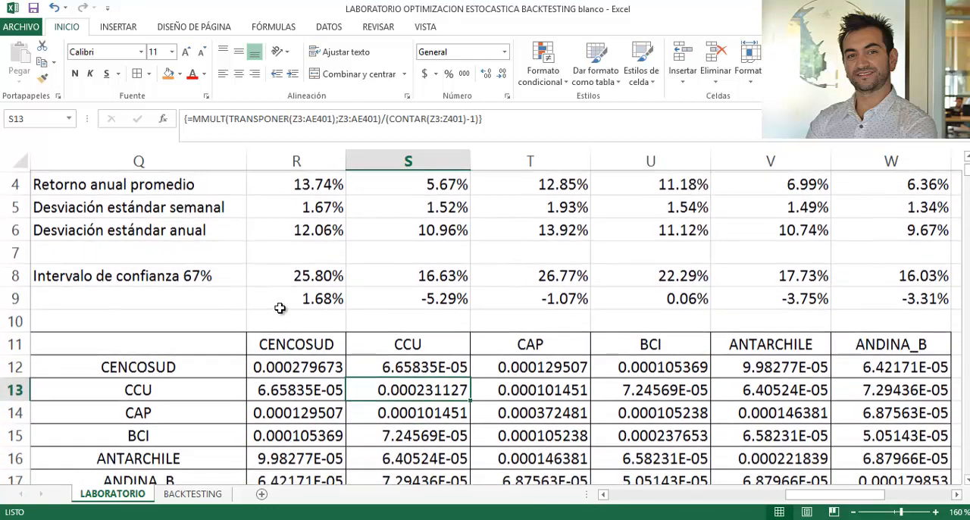
{"action": "left_click", "coordinate": [174, 320]}
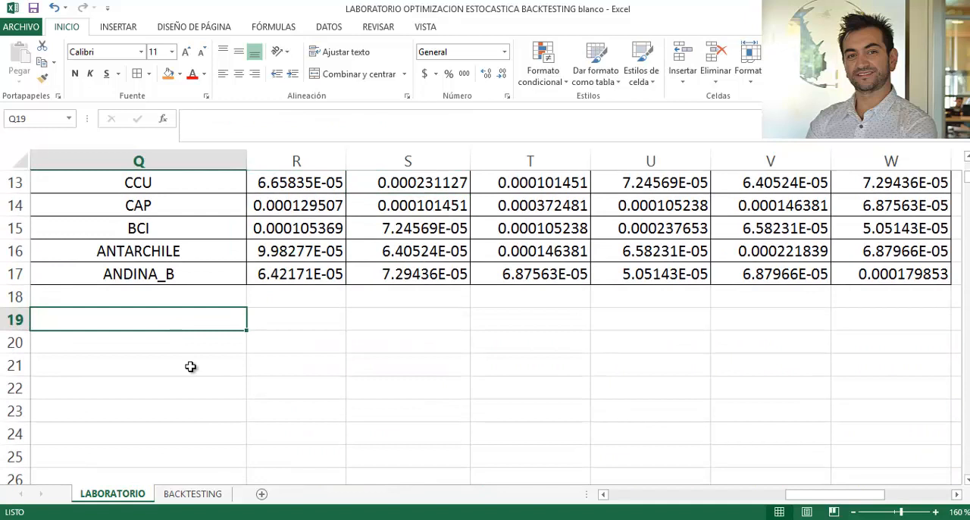
{"action": "type", "text": "Retorn"}
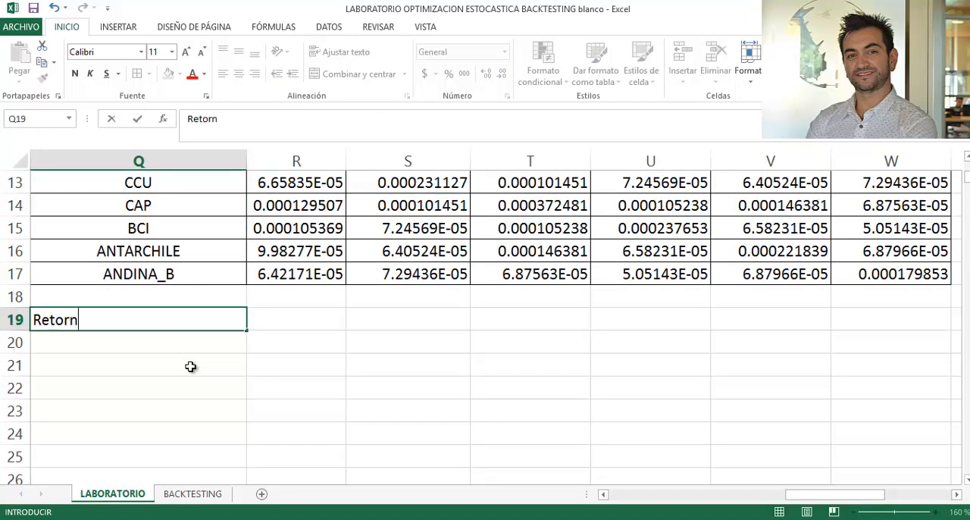
{"action": "key", "text": "BackSpace"}
{"action": "key", "text": "BackSpace"}
{"action": "key", "text": "Return"}
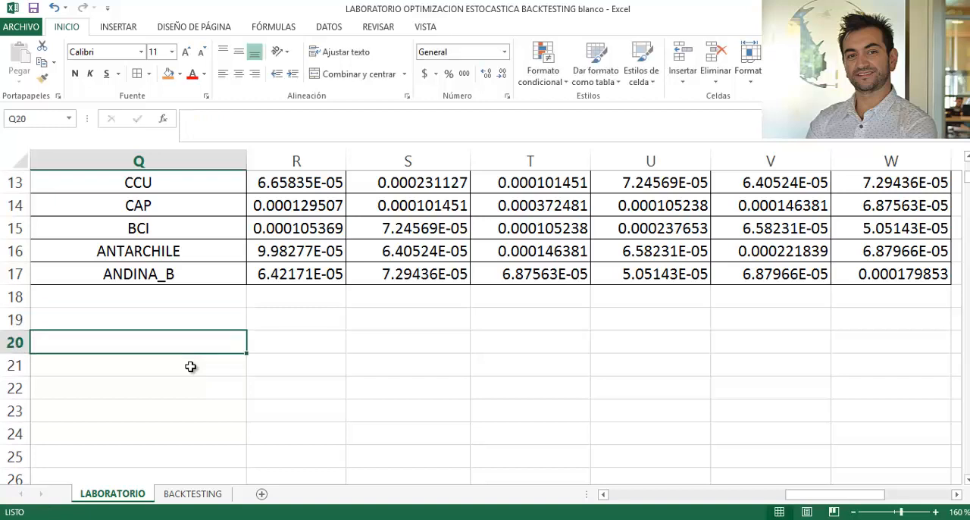
- Label Q19 below the covariance matrix as W and enter the first stock's weight in R19 as =1/6
{"action": "key", "text": "Up"}
{"action": "type", "text": "W"}
{"action": "key", "text": "Tab"}
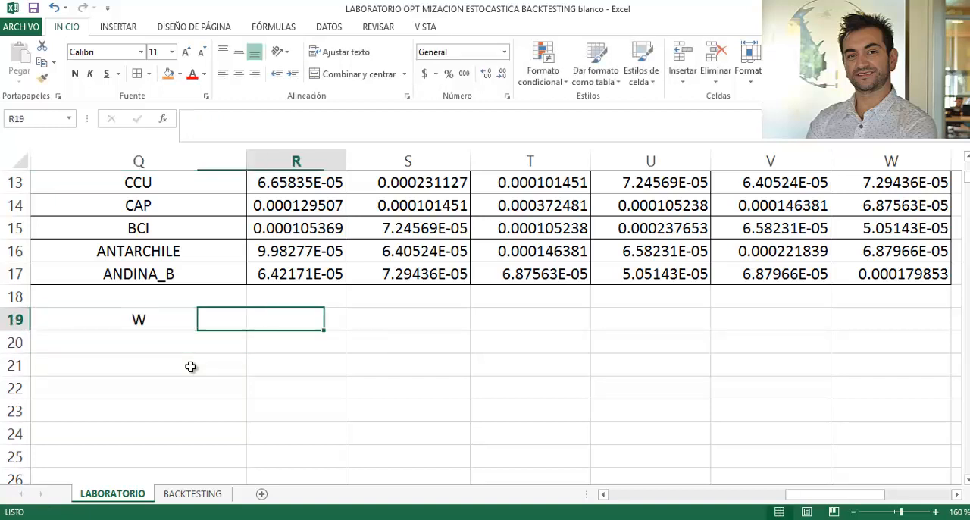
{"action": "key", "text": "Left"}
{"action": "key", "text": "Right"}
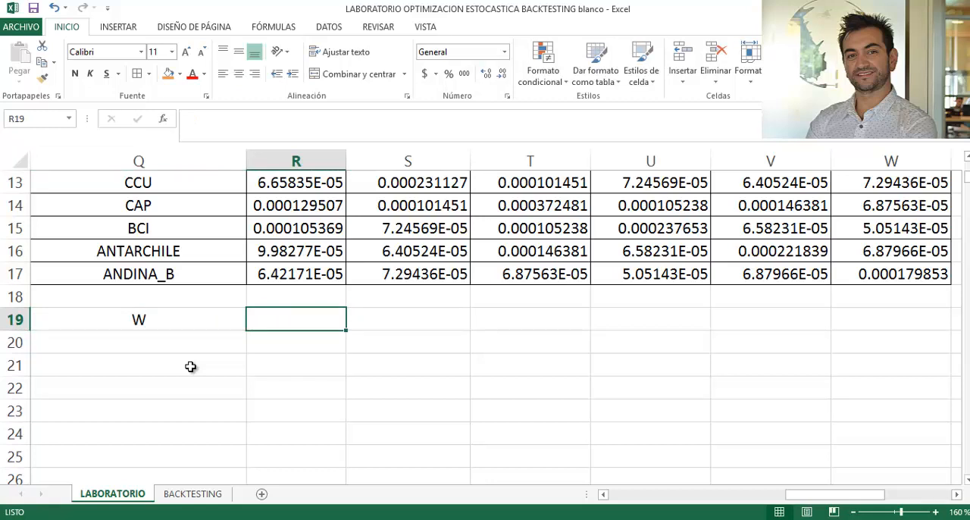
{"action": "type", "text": "="}
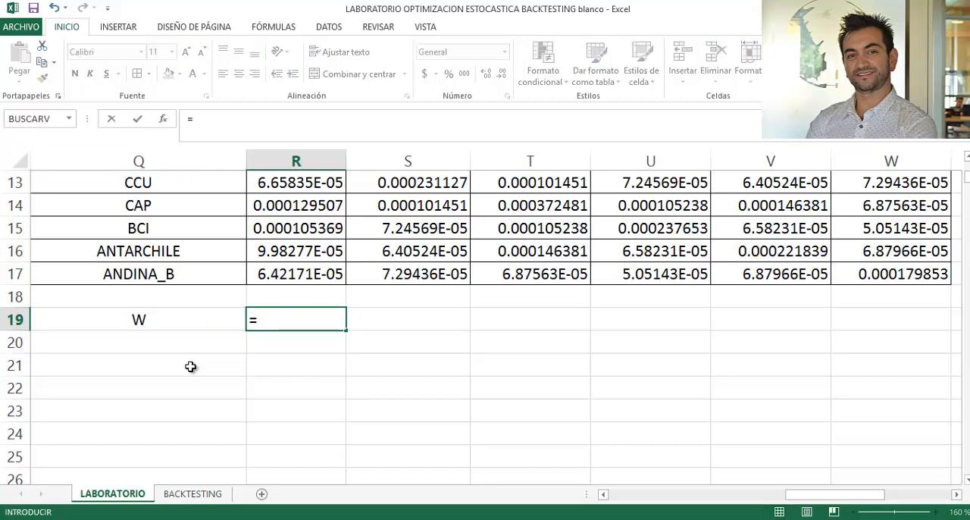
{"action": "type", "text": "1/6"}
{"action": "key", "text": "Return"}
{"action": "key", "text": "Up"}
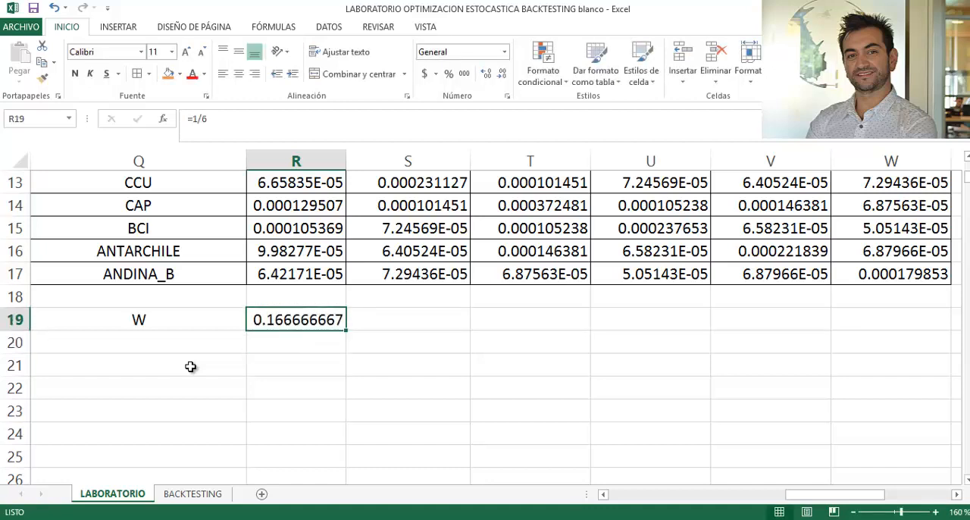
- Copy the 1/6 weight from R19 into S19:W19 for the other five stocks
{"action": "key", "text": "ctrl+c"}
{"action": "key", "text": "Right"}
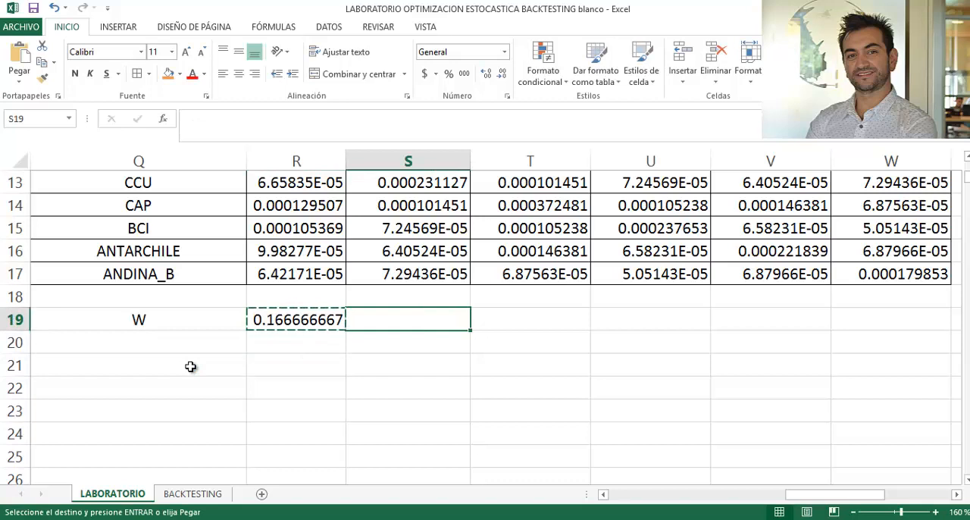
{"action": "key", "text": "shift+Right"}
{"action": "key", "text": "shift+Right"}
{"action": "key", "text": "shift+Right"}
{"action": "key", "text": "shift+Right"}
{"action": "key", "text": "shift+Right"}
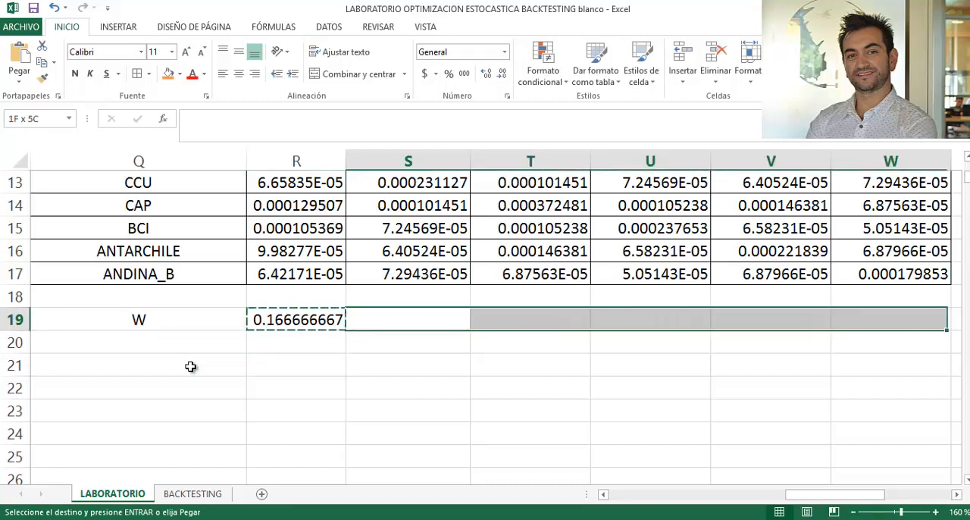
{"action": "key", "text": "shift+Left"}
{"action": "key", "text": "shift+Left"}
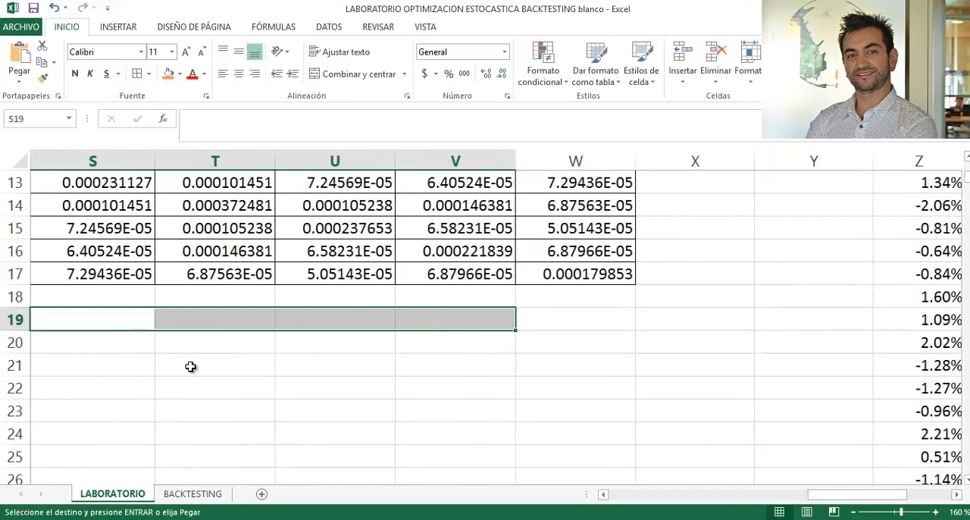
{"action": "key", "text": "ctrl+v"}
{"action": "key", "text": "Right"}
{"action": "key", "text": "Right"}
{"action": "key", "text": "Right"}
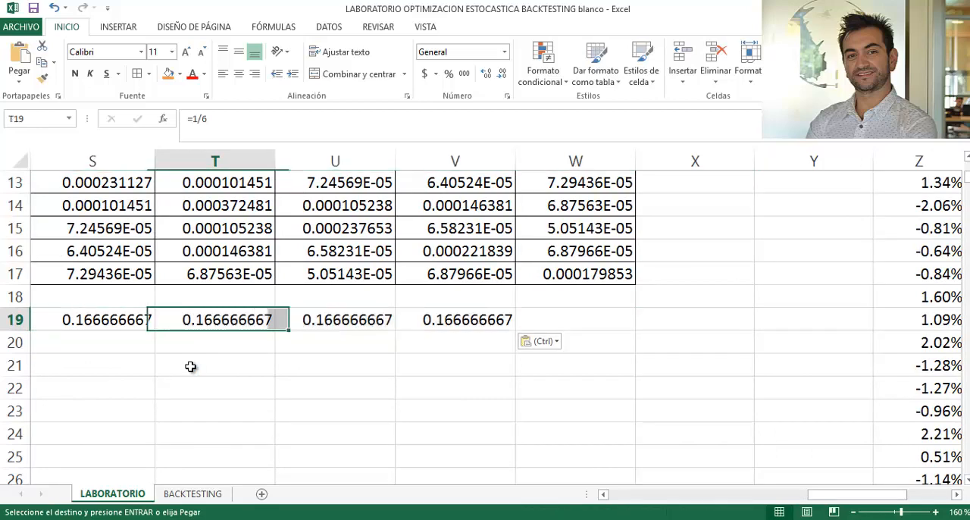
{"action": "key", "text": "Right"}
{"action": "key", "text": "ctrl+v"}
- Total the six stock weights in X19 with =SUMA(R19:W19)
{"action": "key", "text": "Left"}
{"action": "key", "text": "Left"}
{"action": "key", "text": "Left"}
{"action": "key", "text": "Left"}
{"action": "key", "text": "Left"}
{"action": "key", "text": "Left"}
{"action": "key", "text": "Left"}
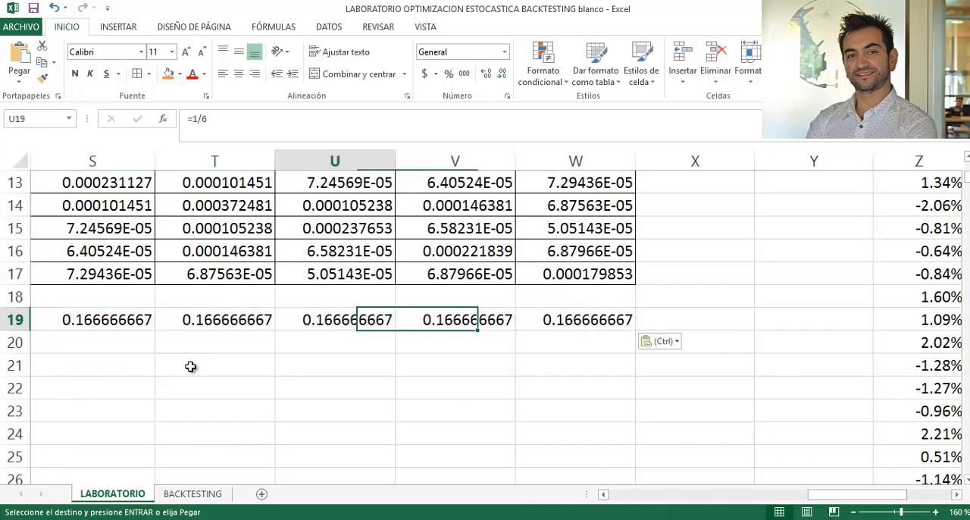
{"action": "key", "text": "Right"}
{"action": "key", "text": "Right"}
{"action": "key", "text": "Right"}
{"action": "key", "text": "Right"}
{"action": "key", "text": "Right"}
{"action": "key", "text": "Right"}
{"action": "key", "text": "Right"}
{"action": "key", "text": "Right"}
{"action": "key", "text": "Right"}
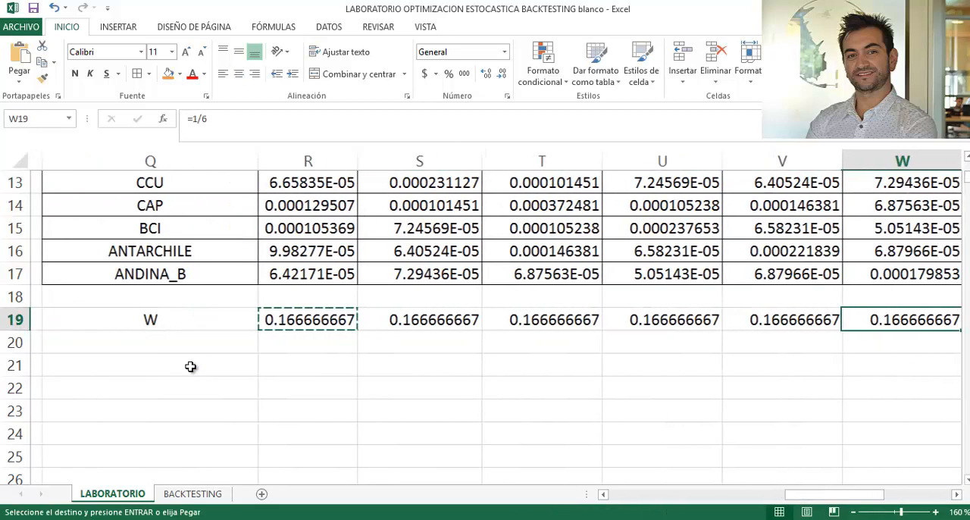
{"action": "key", "text": "Left"}
{"action": "type", "text": "="}
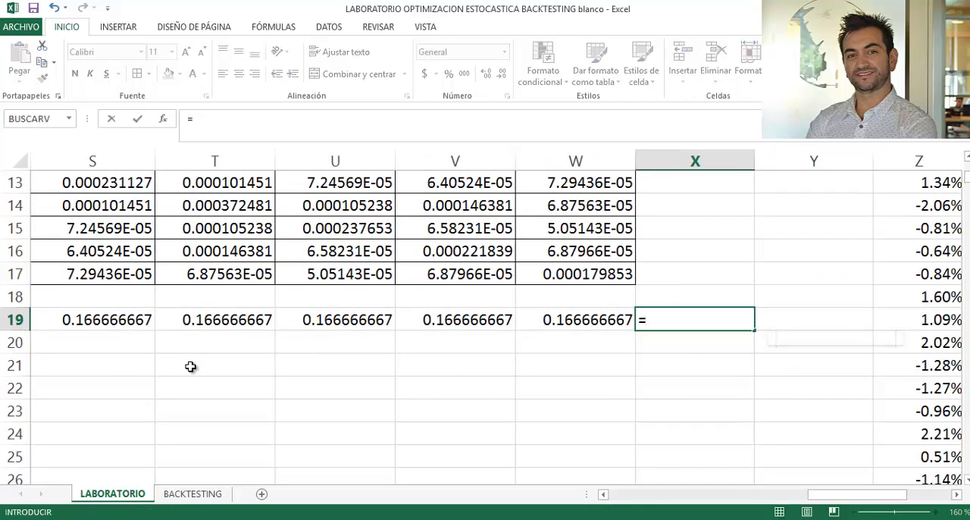
{"action": "type", "text": "suma("}
{"action": "key", "text": "Left"}
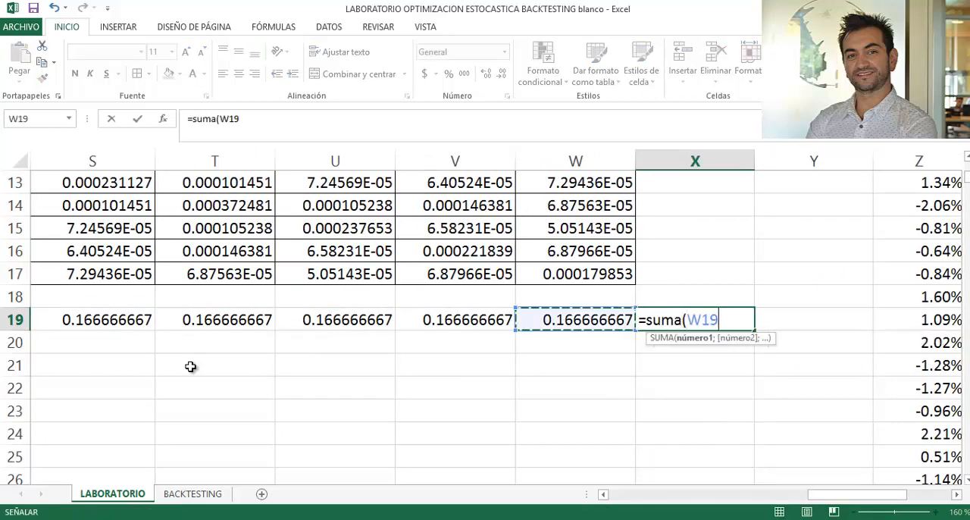
{"action": "key", "text": "shift+Left"}
{"action": "key", "text": "shift+Left"}
{"action": "key", "text": "shift+Left"}
{"action": "key", "text": "shift+Left"}
{"action": "key", "text": "shift+Left"}
{"action": "key", "text": "shift+Left"}
{"action": "key", "text": "shift+Right"}
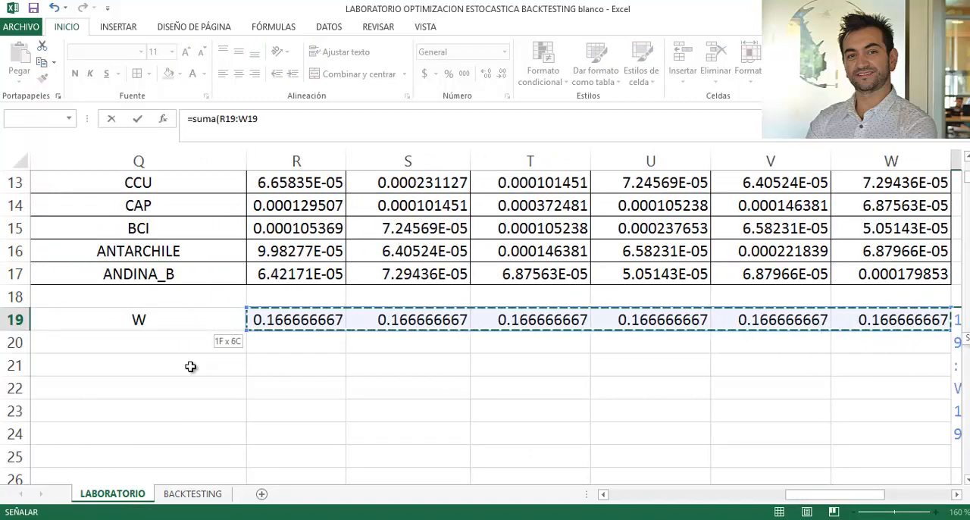
{"action": "key", "text": "Return"}
- Format the weights and their total, R19:X19, as percentages with two decimals
{"action": "key", "text": "Up"}
{"action": "key", "text": "shift+Left"}
{"action": "key", "text": "shift+Left"}
{"action": "key", "text": "shift+Left"}
{"action": "key", "text": "shift+Left"}
{"action": "key", "text": "shift+Left"}
{"action": "key", "text": "shift+Left"}
{"action": "key", "text": "shift+Left"}
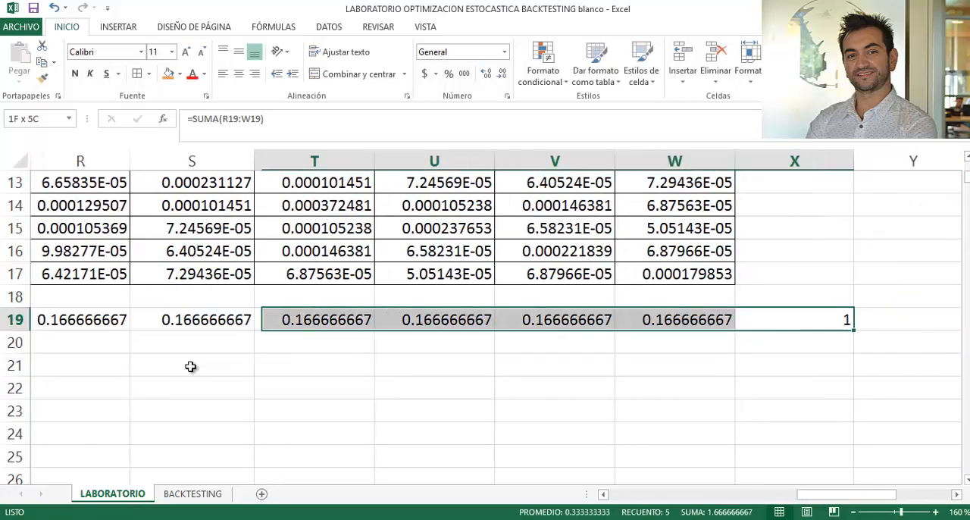
{"action": "key", "text": "shift+Right"}
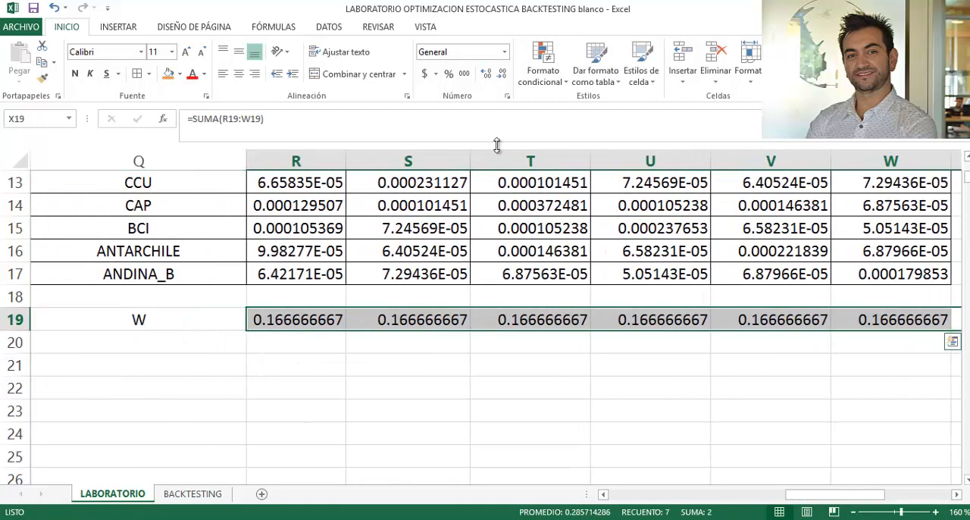
{"action": "left_click", "coordinate": [448, 77]}
{"action": "left_click", "coordinate": [486, 75]}
{"action": "left_click", "coordinate": [485, 75]}
{"action": "left_click", "coordinate": [314, 381]}
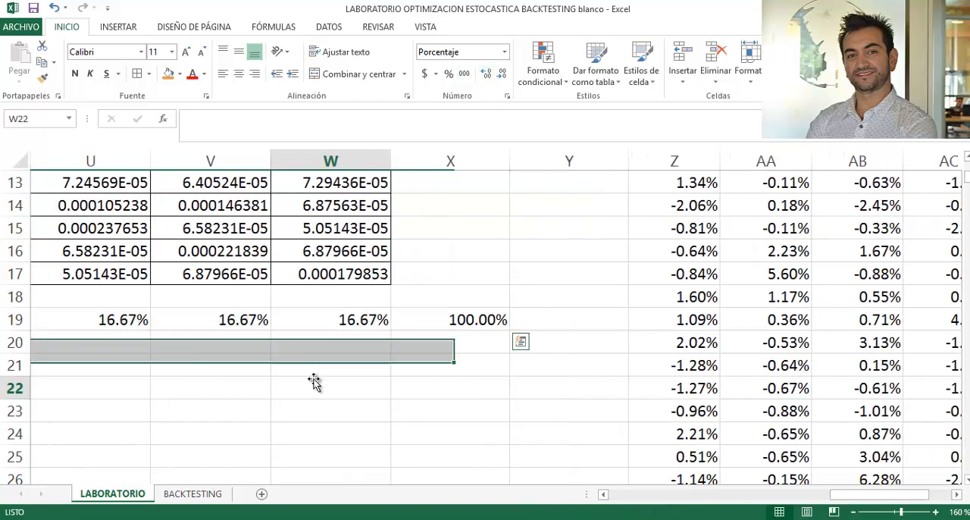
- Label Q21 as "Retorno del portafolio" and enter the note "anual" in S21
{"action": "left_click_drag", "start_coordinate": [212, 368], "coordinate": [182, 367]}
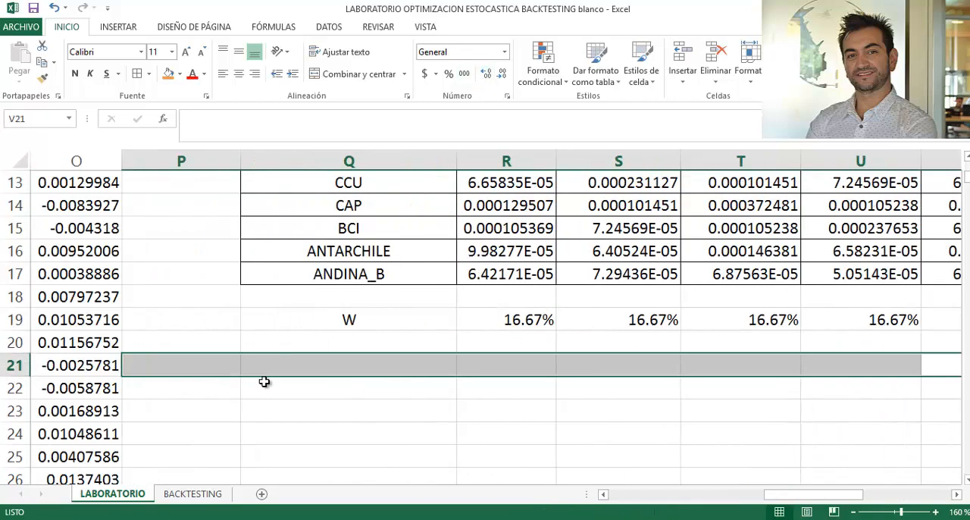
{"action": "left_click_drag", "start_coordinate": [394, 316], "coordinate": [715, 303]}
{"action": "left_click", "coordinate": [410, 366]}
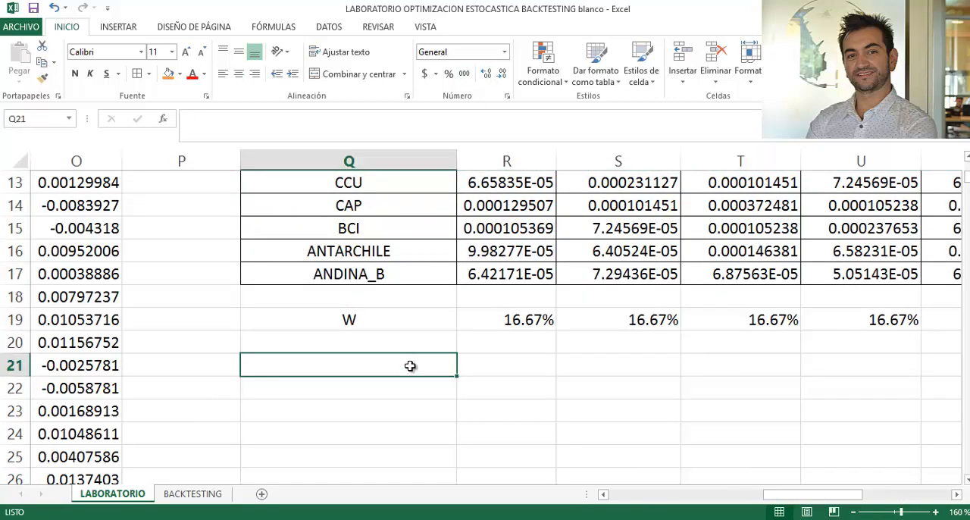
{"action": "type", "text": "Reto"}
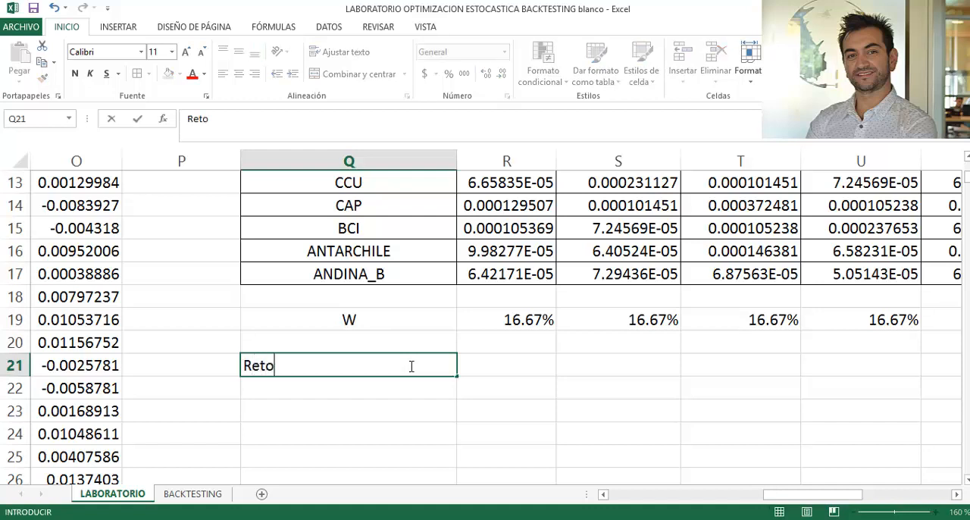
{"action": "type", "text": "rno del portafolio"}
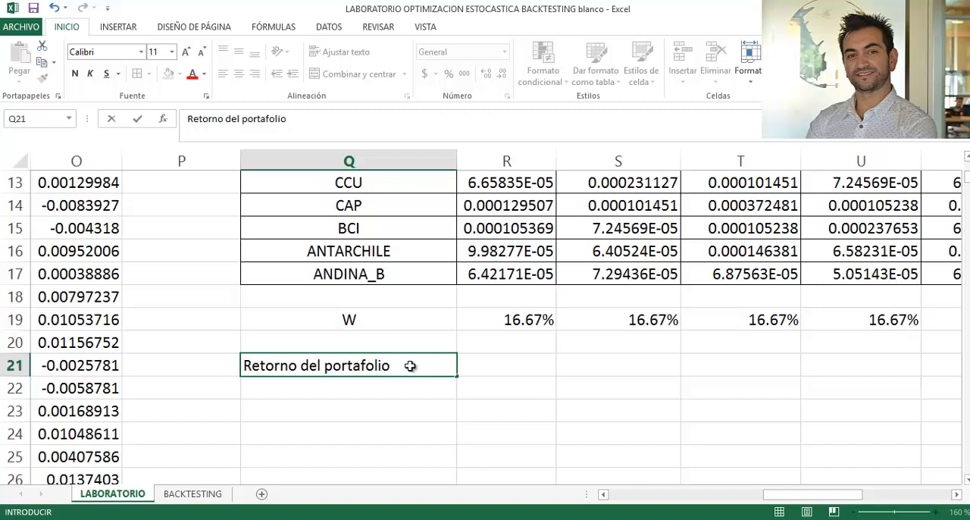
{"action": "key", "text": "Tab"}
{"action": "key", "text": "Tab"}
{"action": "type", "text": "anual"}
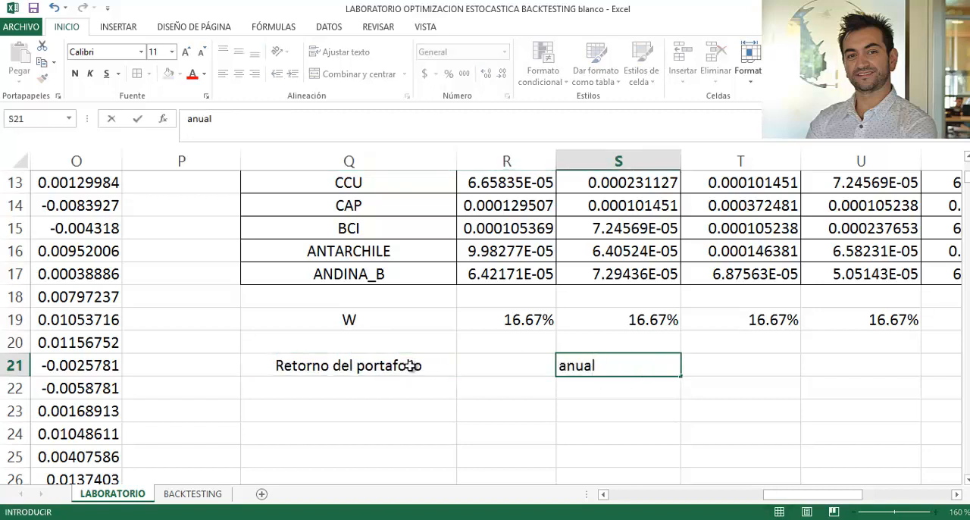
{"action": "key", "text": "Left"}
- Start a SUMAPRODUCTO formula in R21 with the weights R19:W19 as its first array
{"action": "type", "text": "="}
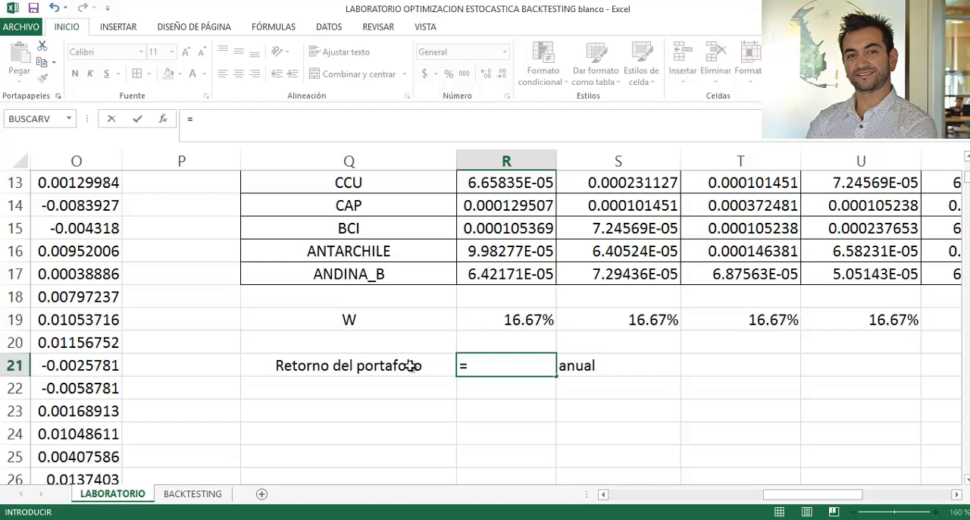
{"action": "type", "text": "suma"}
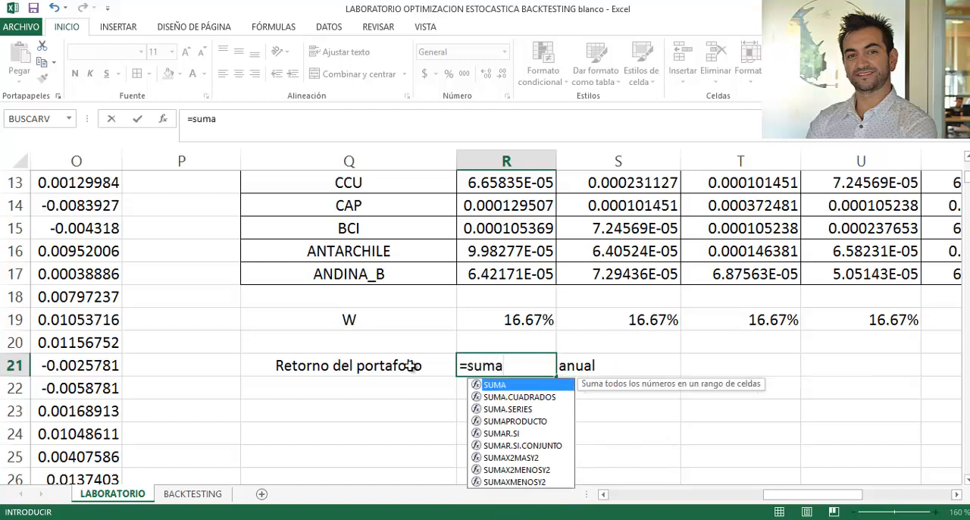
{"action": "key", "text": "Down"}
{"action": "key", "text": "Down"}
{"action": "key", "text": "Down"}
{"action": "key", "text": "Tab"}
{"action": "key", "text": "Up"}
{"action": "key", "text": "Up"}
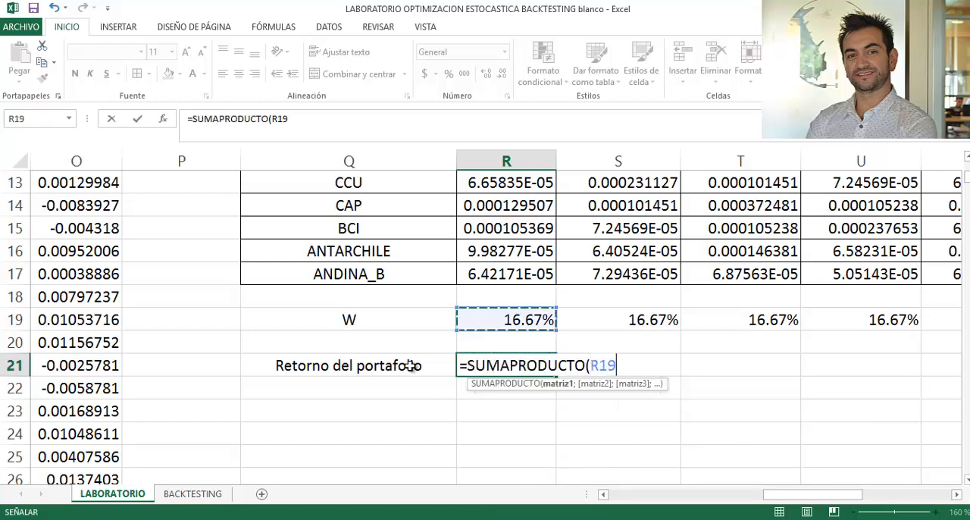
{"action": "key", "text": "shift+Right"}
{"action": "key", "text": "shift+Right"}
{"action": "key", "text": "shift+Right"}
{"action": "key", "text": "shift+Right"}
{"action": "key", "text": "shift+Right"}
{"action": "key", "text": "shift+Right"}
{"action": "key", "text": "shift+Right"}
{"action": "key", "text": "shift+Left"}
{"action": "key", "text": "shift+Left"}
{"action": "key", "text": "shift+Left"}
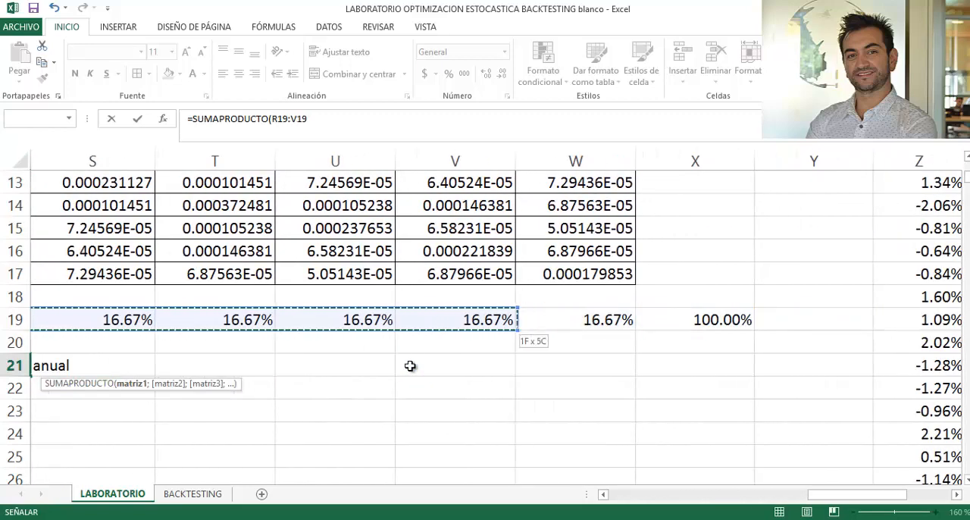
{"action": "key", "text": "shift+Right"}
{"action": "type", "text": ";"}
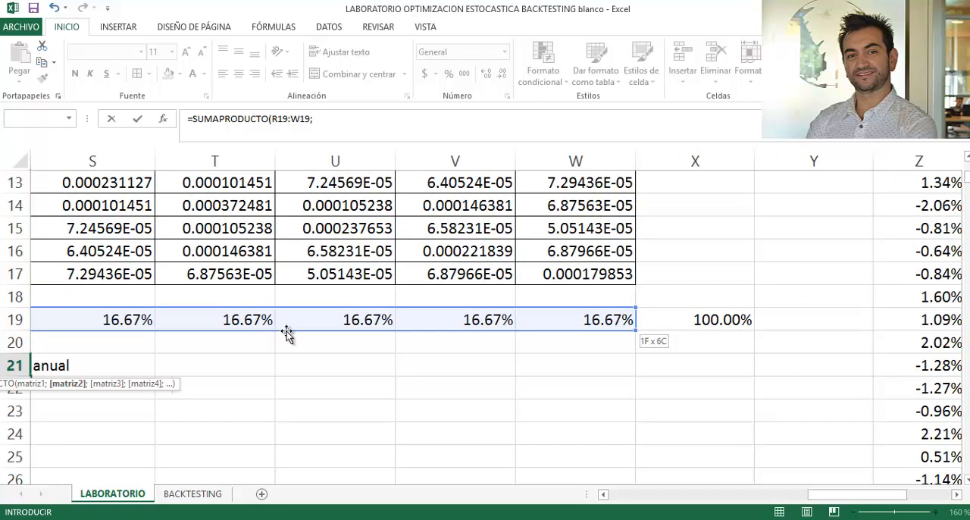
- Add the average annual returns R4:W4 as the second array, enter the formula and reselect R21
{"action": "scroll", "coordinate": [223, 312], "scroll_direction": "up", "scroll_amount": 4}
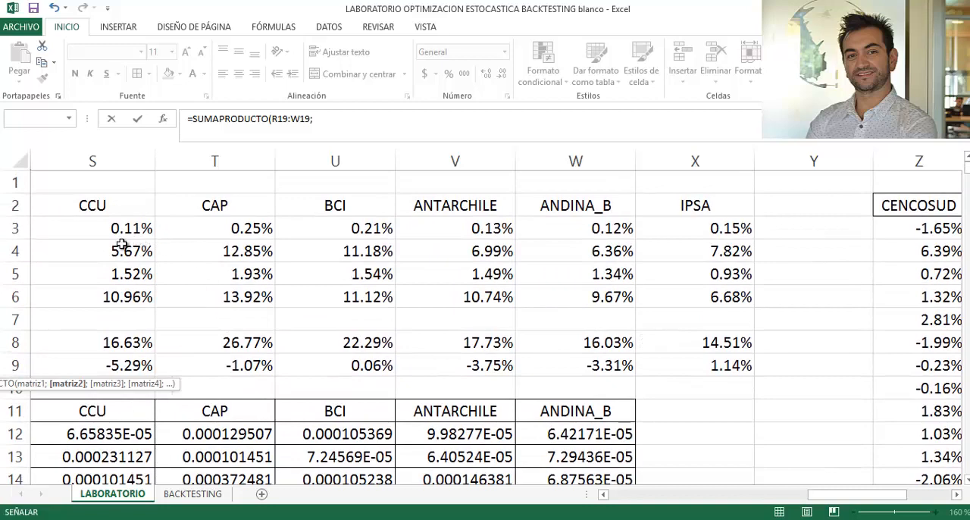
{"action": "left_click", "coordinate": [122, 244]}
{"action": "key", "text": "Left"}
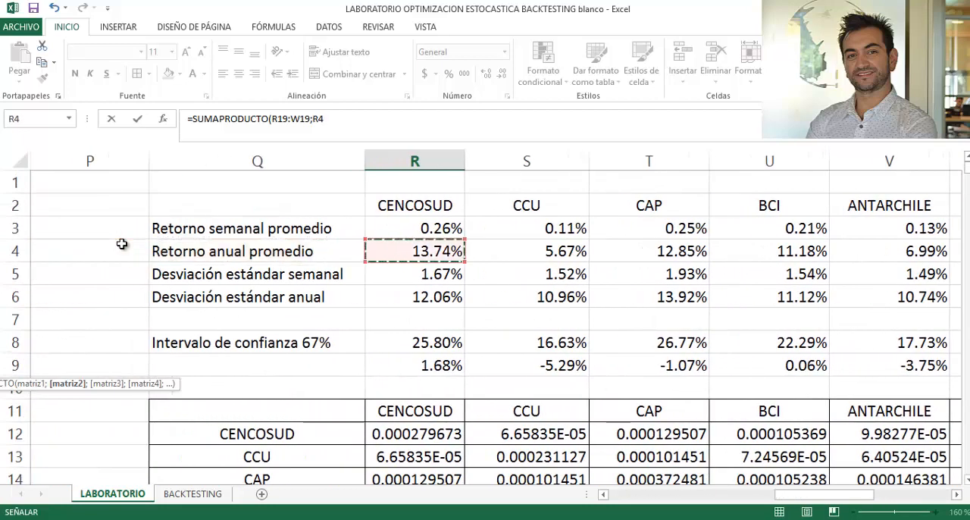
{"action": "key", "text": "shift+Right"}
{"action": "key", "text": "shift+Right"}
{"action": "key", "text": "shift+Right"}
{"action": "key", "text": "shift+Right"}
{"action": "key", "text": "shift+Right"}
{"action": "key", "text": "shift+Right"}
{"action": "key", "text": "shift+Left"}
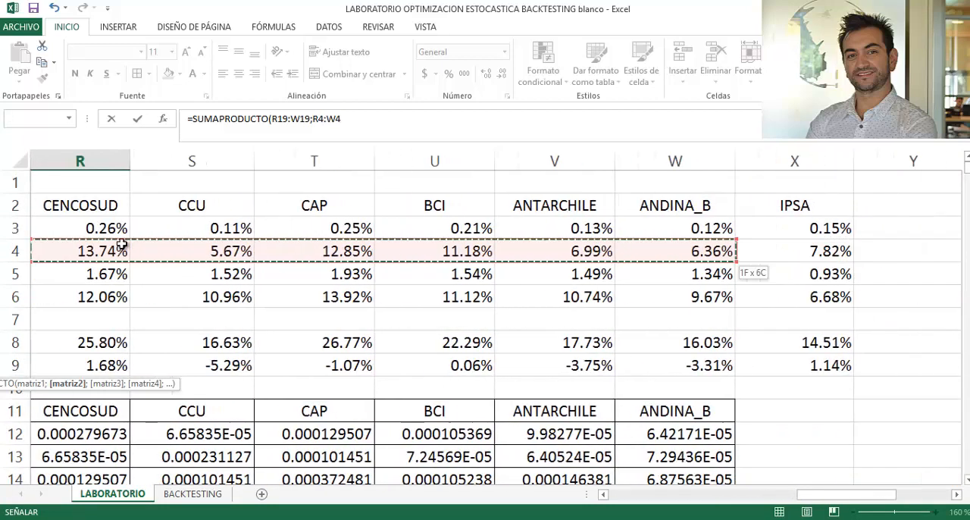
{"action": "key", "text": "Return"}
{"action": "key", "text": "Left"}
{"action": "key", "text": "Left"}
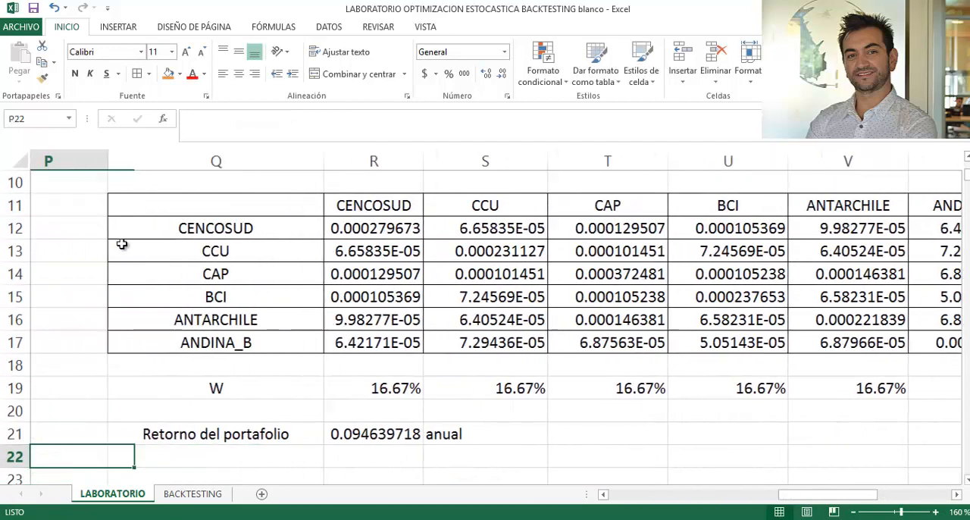
{"action": "key", "text": "Right"}
{"action": "key", "text": "Right"}
{"action": "key", "text": "Up"}
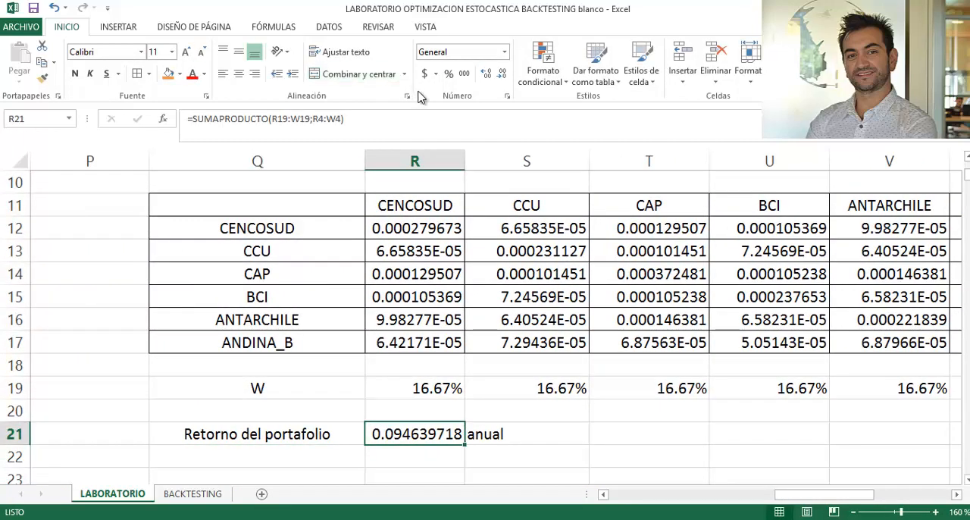
- Format the portfolio return in R21 as a percentage with two decimals
{"action": "left_click", "coordinate": [449, 73]}
{"action": "left_click", "coordinate": [486, 74]}
{"action": "left_click", "coordinate": [486, 74]}
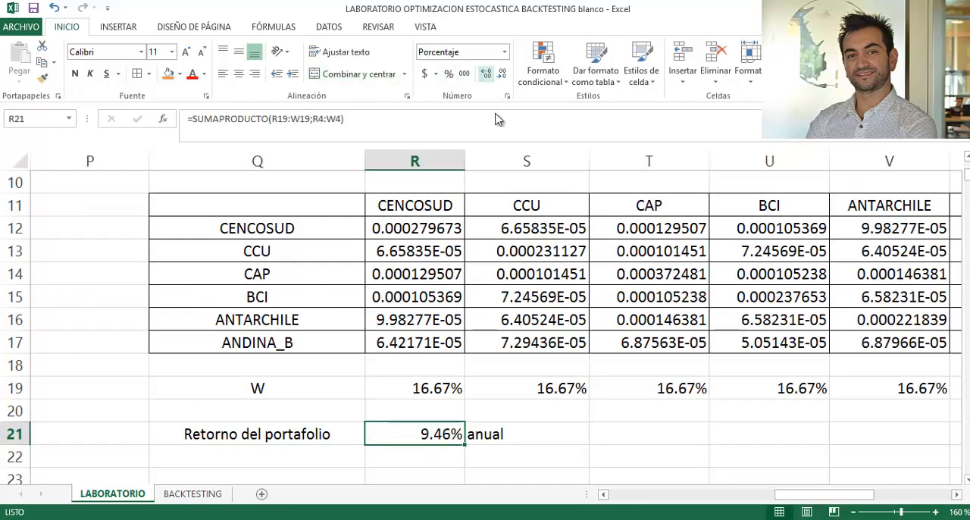
{"action": "scroll", "coordinate": [500, 345], "scroll_direction": "down", "scroll_amount": 2}
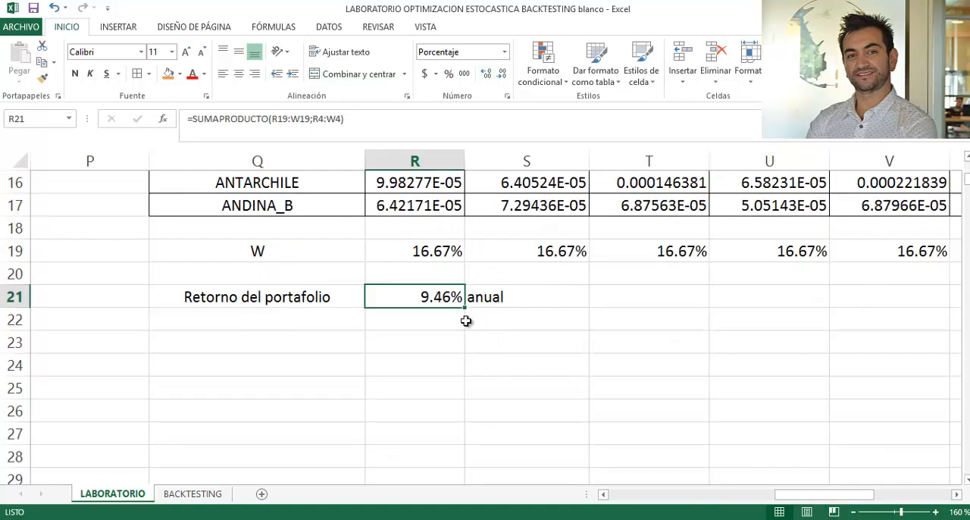
- Label Q22 as "Varianza del portafolio"
{"action": "left_click", "coordinate": [317, 320]}
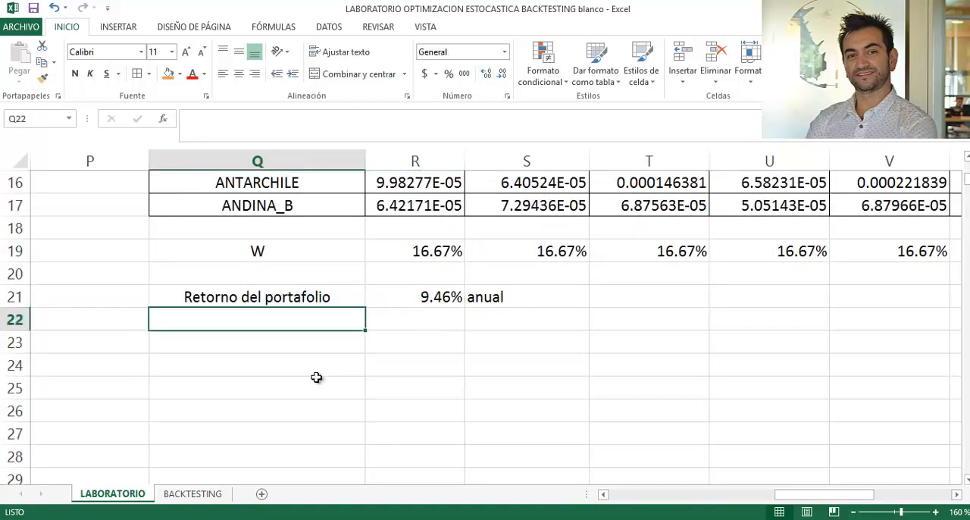
{"action": "scroll", "coordinate": [316, 375], "scroll_direction": "up", "scroll_amount": 1}
{"action": "scroll", "coordinate": [316, 376], "scroll_direction": "down", "scroll_amount": 1}
{"action": "left_click", "coordinate": [439, 299]}
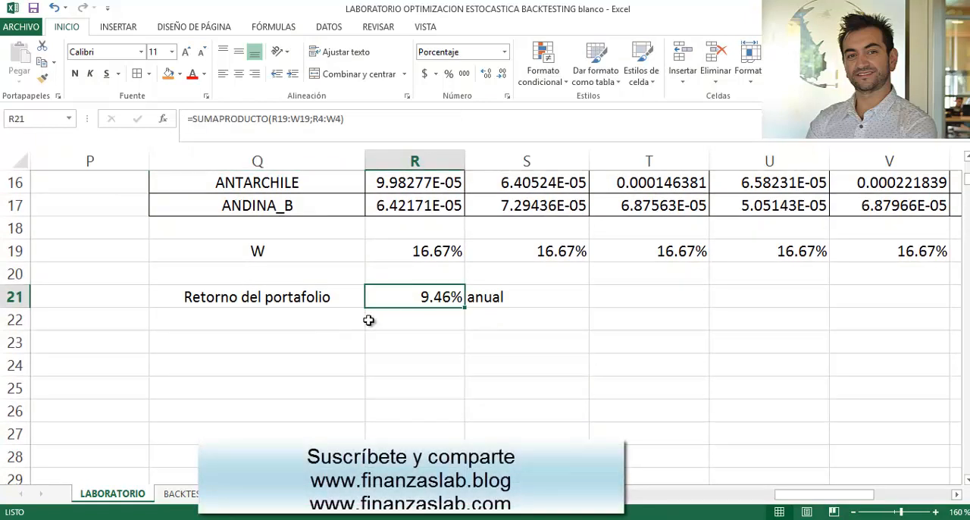
{"action": "left_click", "coordinate": [345, 318]}
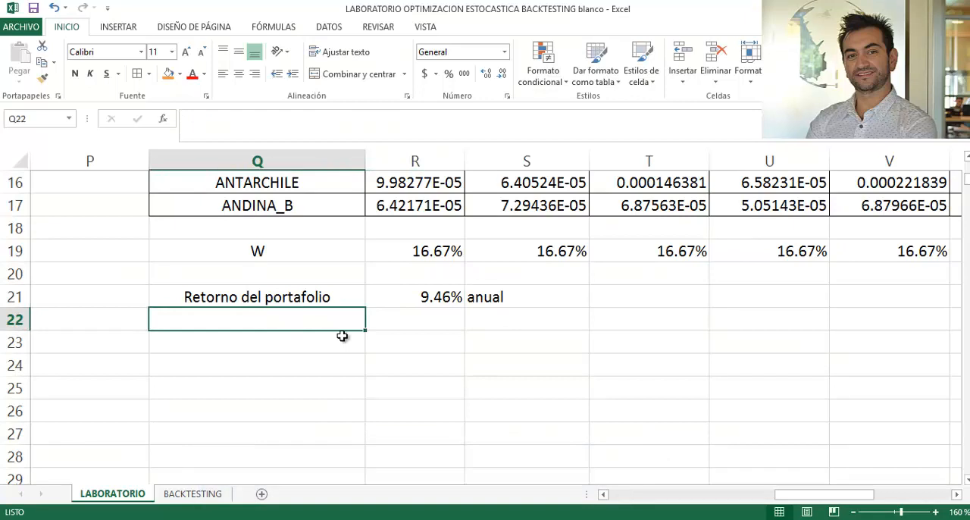
{"action": "type", "text": "Varia"}
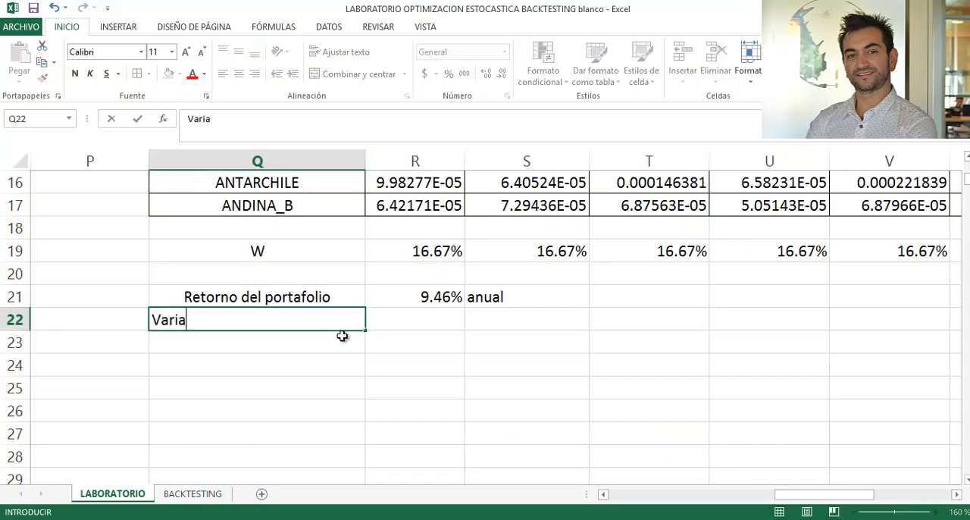
{"action": "type", "text": "nza del porta"}
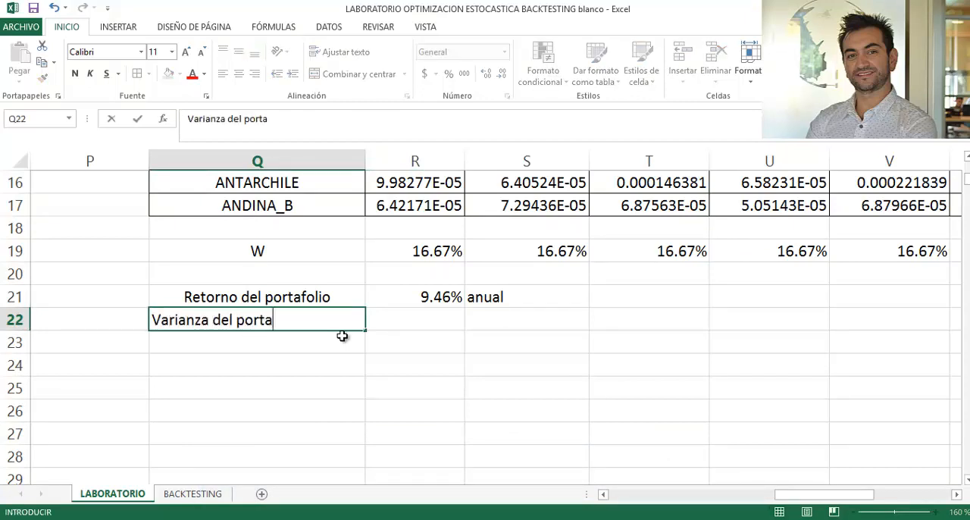
{"action": "type", "text": "folio"}
{"action": "key", "text": "ctrl+Return"}
- Start an MMULT formula in R22 with the weights R19:W19 as its first matrix
{"action": "key", "text": "Right"}
{"action": "type", "text": "="}
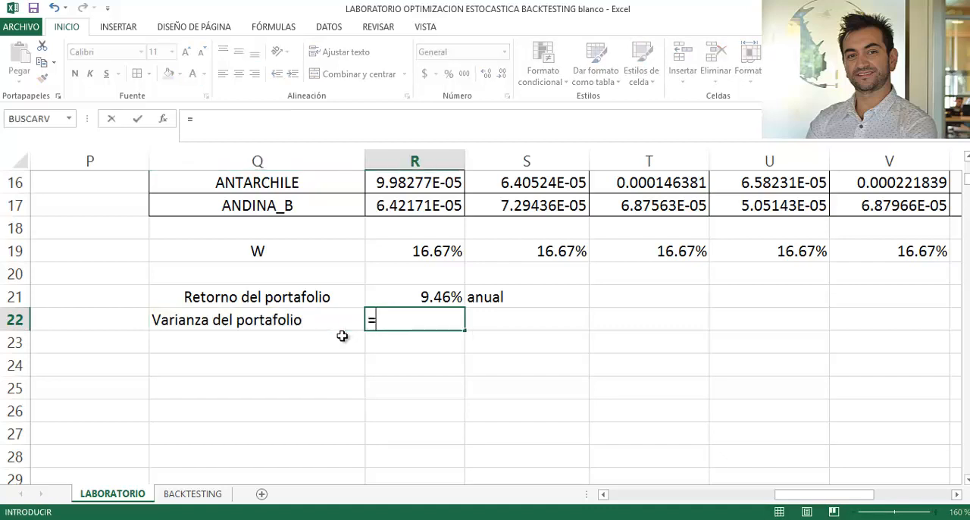
{"action": "scroll", "coordinate": [356, 330], "scroll_direction": "up", "scroll_amount": 2}
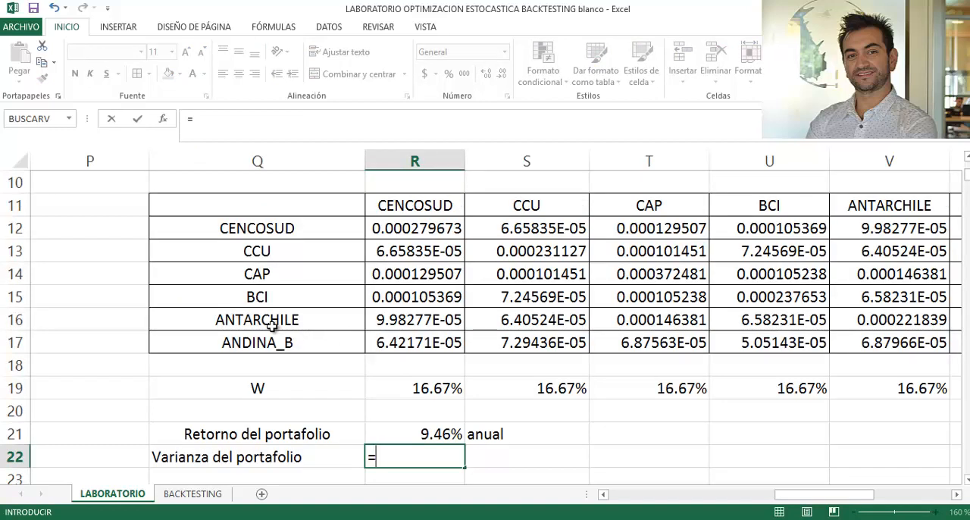
{"action": "type", "text": "mmult("}
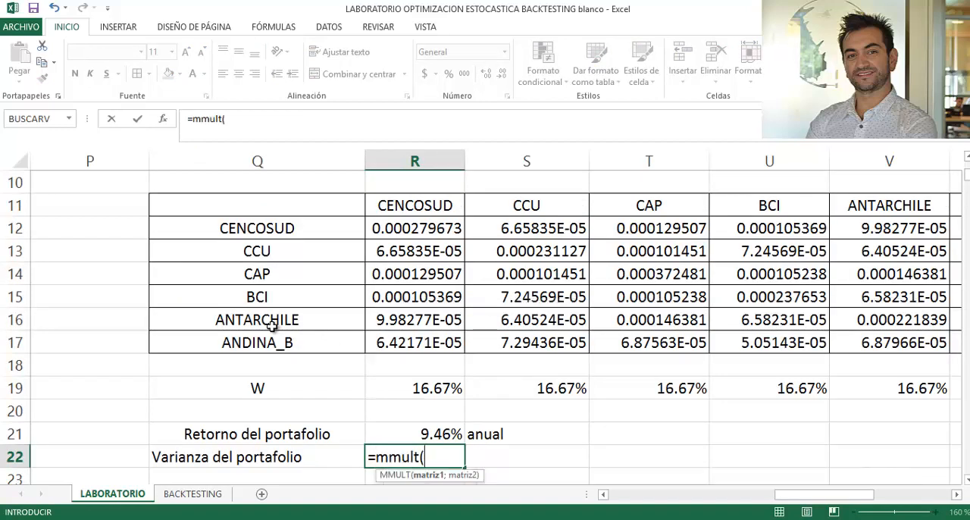
{"action": "left_click", "coordinate": [413, 389]}
{"action": "key", "text": "shift+Right"}
{"action": "key", "text": "shift+Right"}
{"action": "key", "text": "shift+Right"}
{"action": "key", "text": "shift+Right"}
{"action": "key", "text": "shift+Right"}
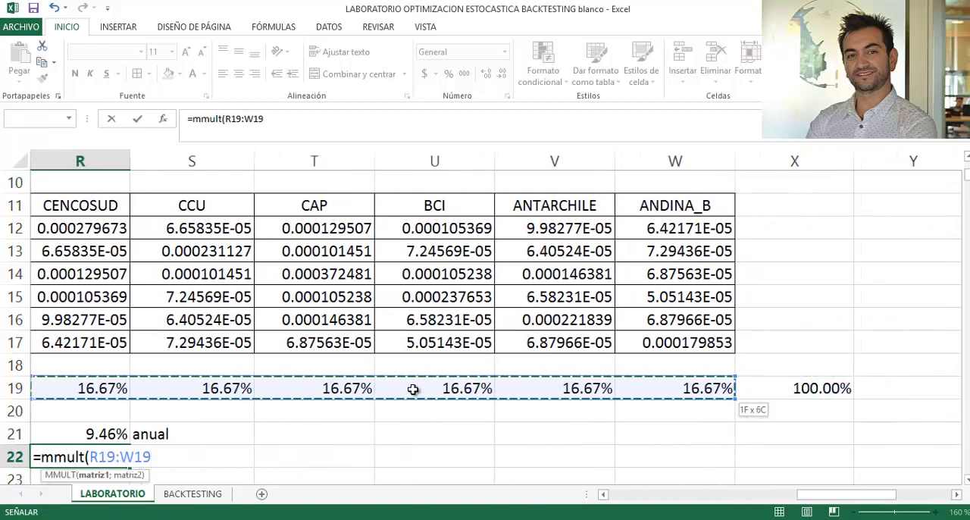
{"action": "type", "text": ";"}
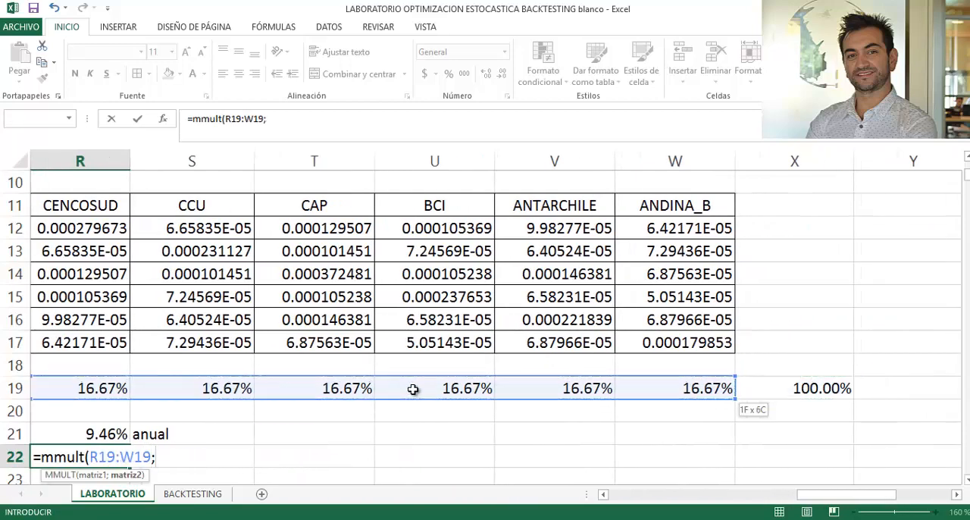
{"action": "type", "text": "mmu"}
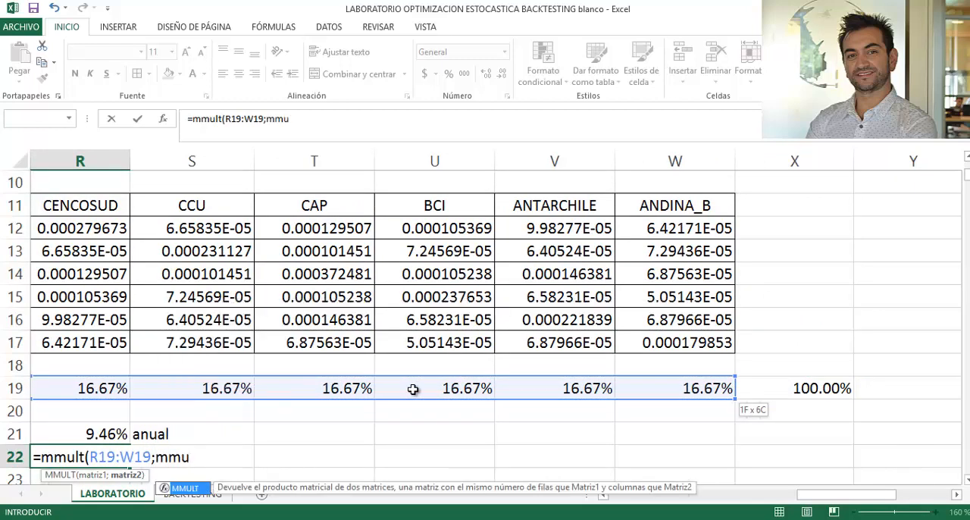
{"action": "type", "text": "lt("}
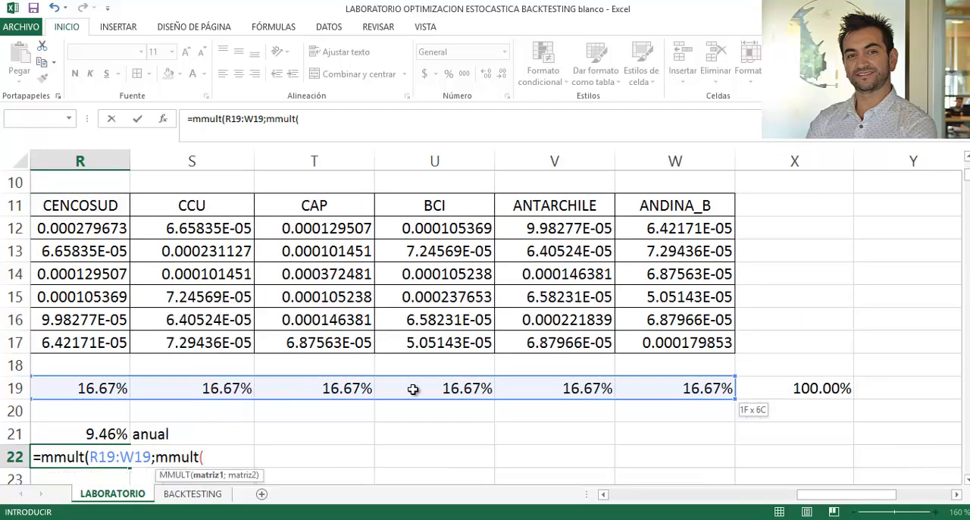
- Nest a second MMULT as the second matrix, with the covariance matrix R12:W17 as its first argument
{"action": "key", "text": "Up"}
{"action": "key", "text": "Up"}
{"action": "key", "text": "Up"}
{"action": "key", "text": "Up"}
{"action": "key", "text": "Up"}
{"action": "key", "text": "Up"}
{"action": "key", "text": "Up"}
{"action": "key", "text": "Up"}
{"action": "key", "text": "Up"}
{"action": "key", "text": "Up"}
{"action": "key", "text": "Left"}
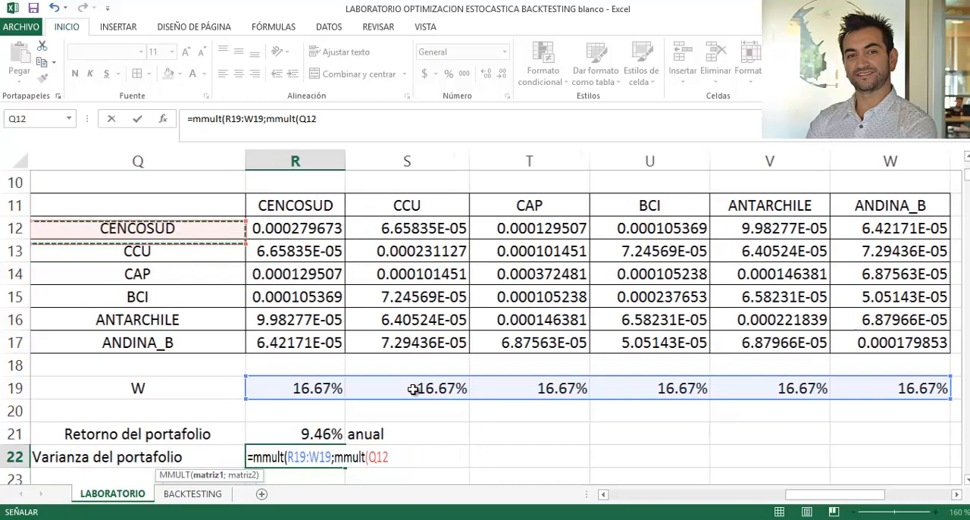
{"action": "key", "text": "Right"}
{"action": "key", "text": "shift+Right"}
{"action": "key", "text": "shift+Right"}
{"action": "key", "text": "shift+Right"}
{"action": "key", "text": "shift+Right"}
{"action": "key", "text": "shift+Right"}
{"action": "key", "text": "shift+Right"}
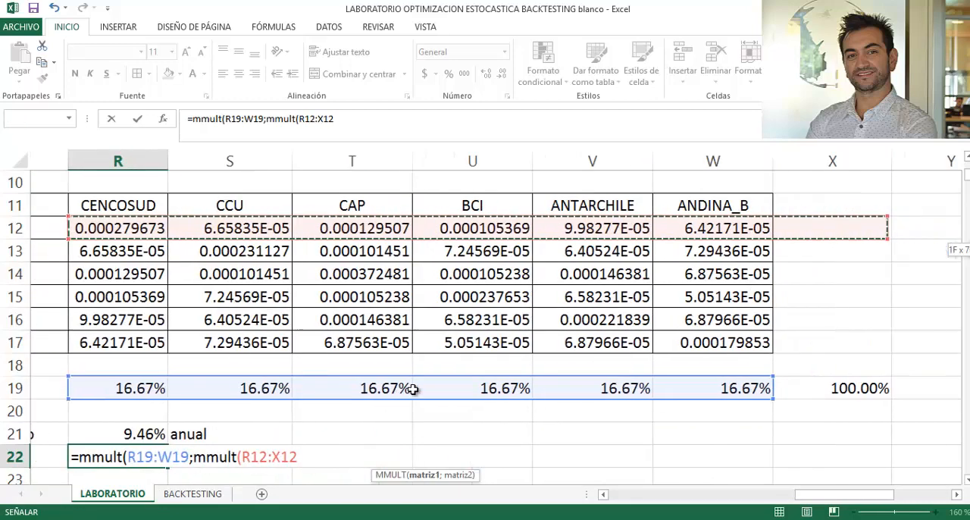
{"action": "key", "text": "shift+Left"}
{"action": "key", "text": "shift+Down"}
{"action": "key", "text": "shift+Down"}
{"action": "key", "text": "shift+Down"}
{"action": "key", "text": "shift+Down"}
{"action": "key", "text": "shift+Down"}
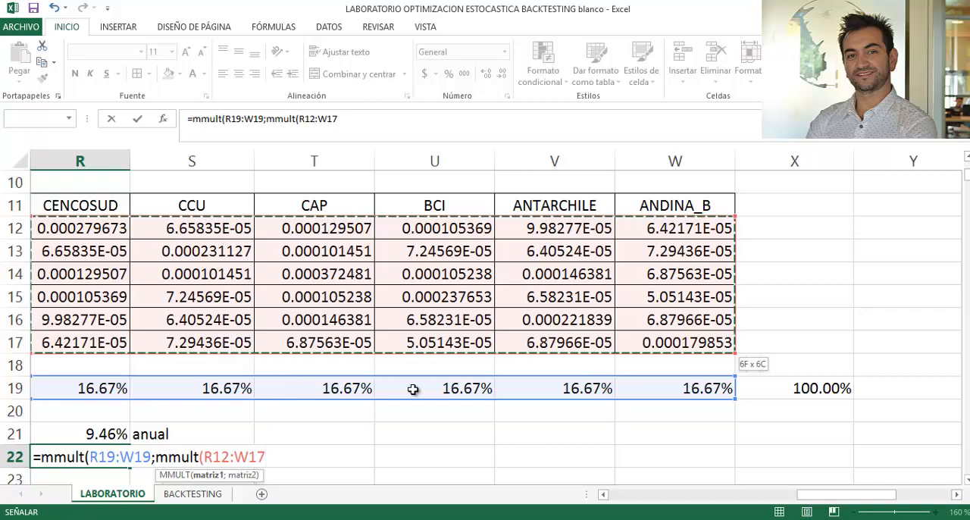
- Add TRANSPONER of the weights R19:W19 as the second argument of the nested MMULT
{"action": "type", "text": ";t"}
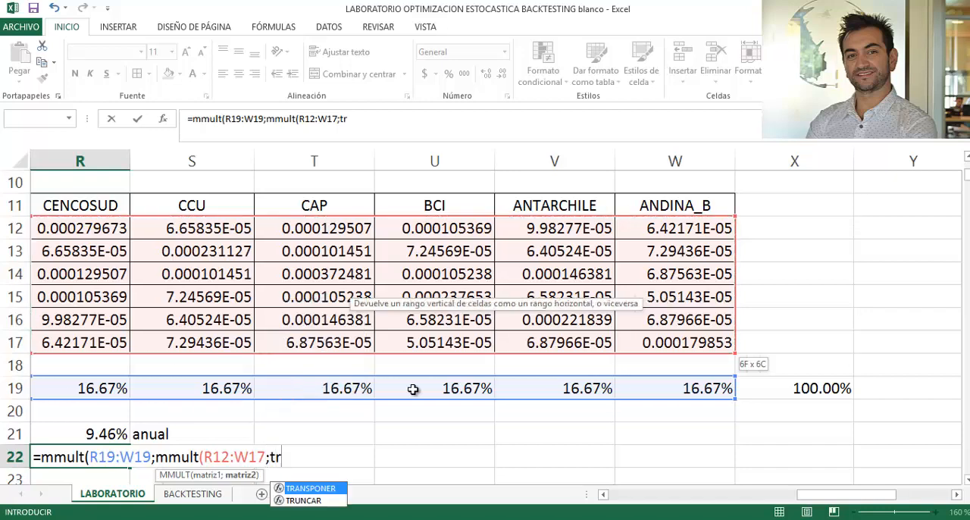
{"action": "type", "text": "r"}
{"action": "key", "text": "Tab"}
{"action": "key", "text": "Left"}
{"action": "key", "text": "Left"}
{"action": "key", "text": "Up"}
{"action": "key", "text": "Up"}
{"action": "key", "text": "Right"}
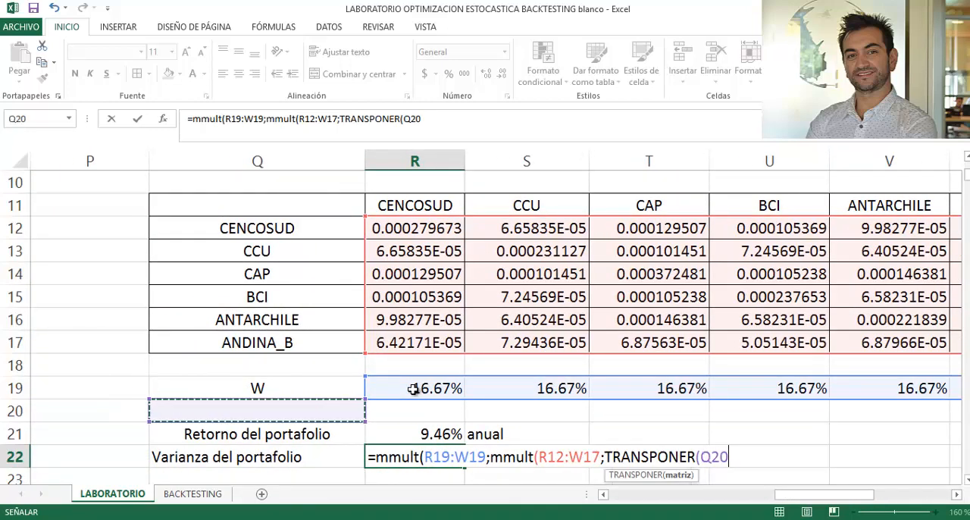
{"action": "left_click", "coordinate": [413, 389]}
{"action": "key", "text": "shift+Right"}
{"action": "key", "text": "shift+Right"}
{"action": "key", "text": "shift+Right"}
{"action": "key", "text": "shift+Right"}
{"action": "key", "text": "shift+Right"}
{"action": "key", "text": "shift+Right"}
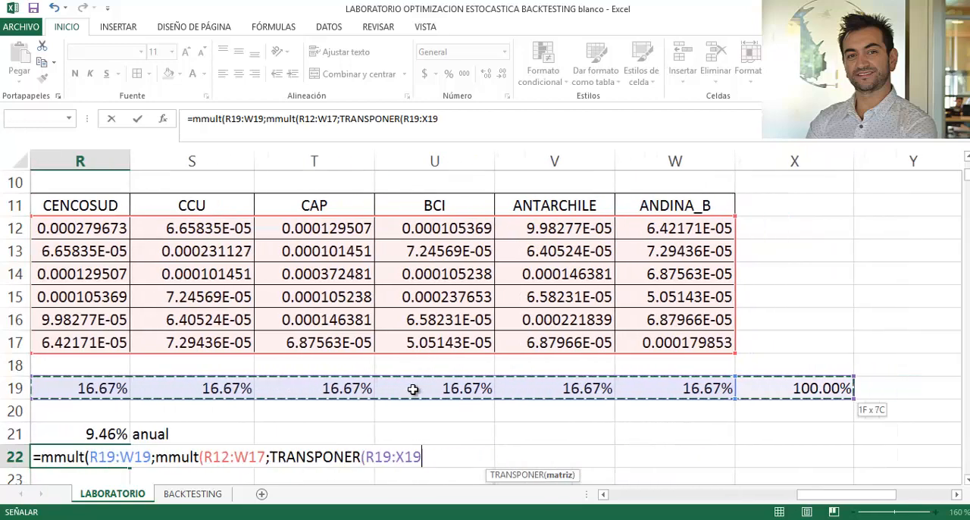
{"action": "key", "text": "shift+Left"}
- Close all the parentheses, enter the variance formula as an array formula and reselect R22
{"action": "type", "text": ")"}
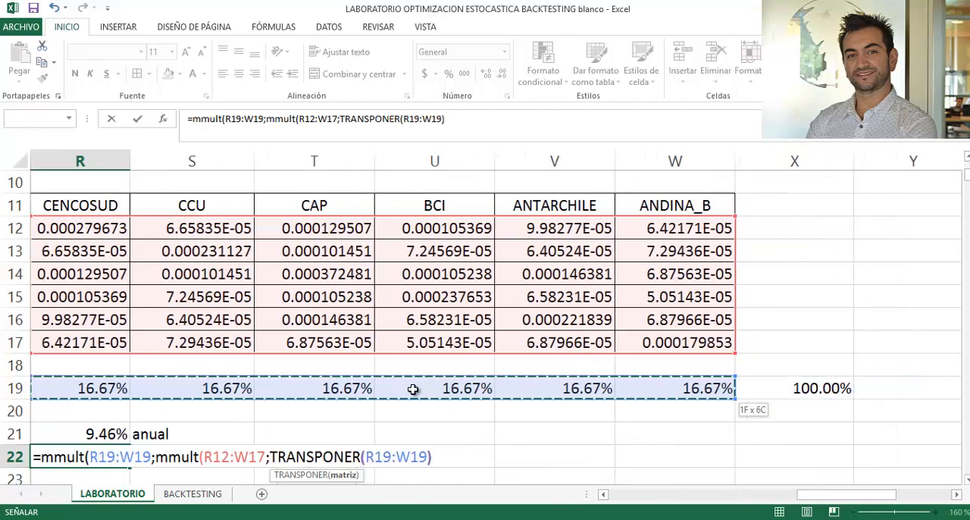
{"action": "type", "text": "))"}
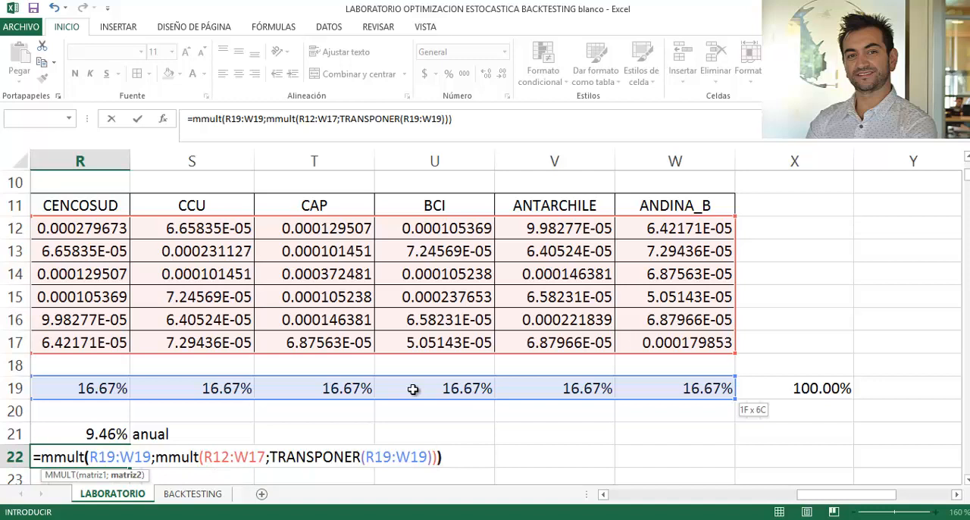
{"action": "type", "text": ")"}
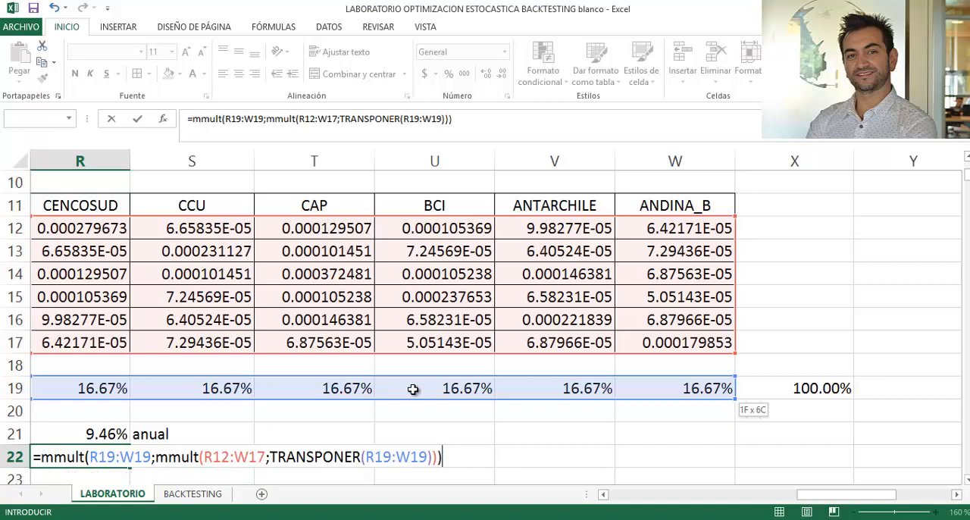
{"action": "key", "text": "ctrl+shift+Return"}
{"action": "key", "text": "Left"}
{"action": "key", "text": "Right"}
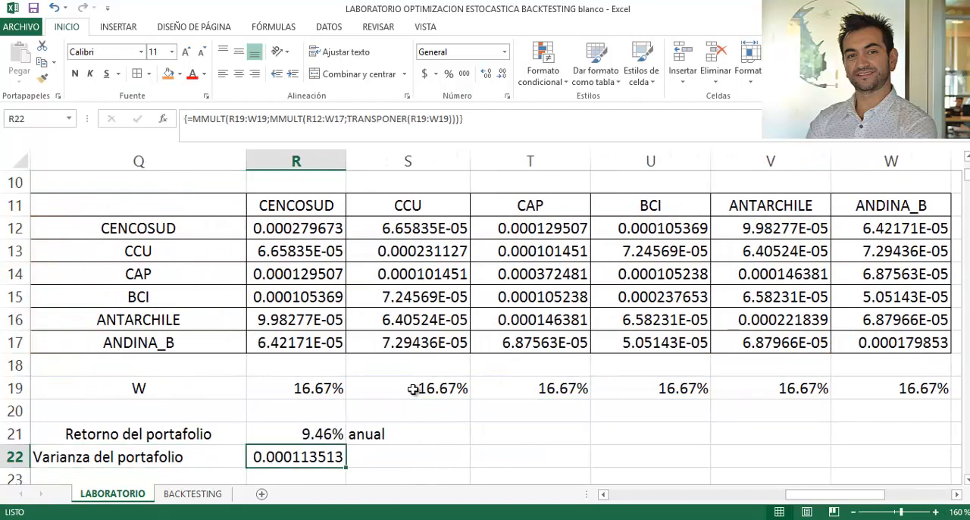
- Label Q23 as "Desviación estándar del portafolio"
{"action": "key", "text": "Down"}
{"action": "key", "text": "Down"}
{"action": "key", "text": "Left"}
{"action": "key", "text": "Left"}
{"action": "key", "text": "Up"}
{"action": "key", "text": "Right"}
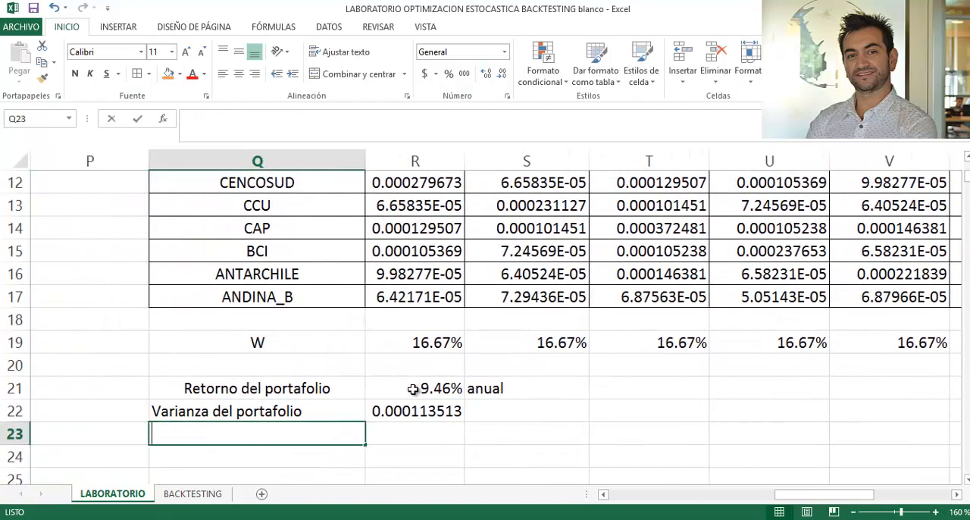
{"action": "type", "text": "Desvia"}
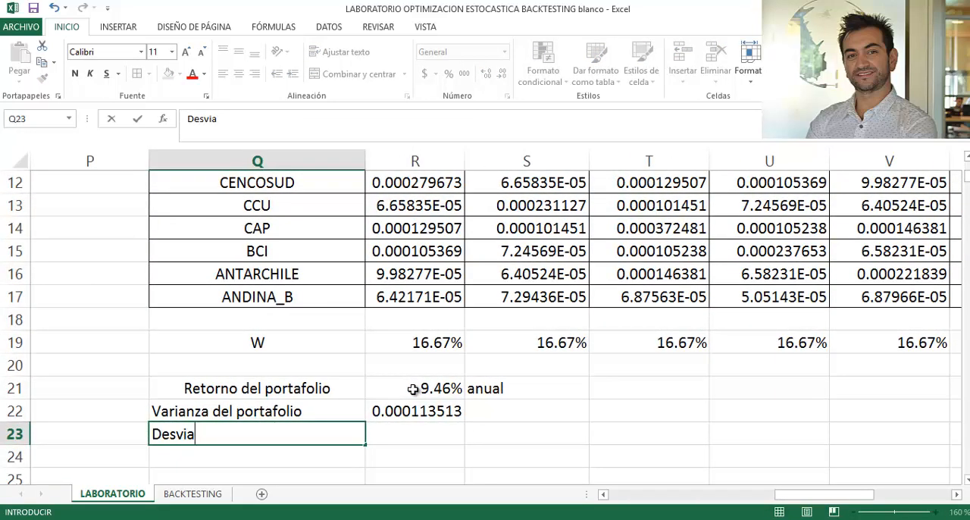
{"action": "type", "text": "ción e"}
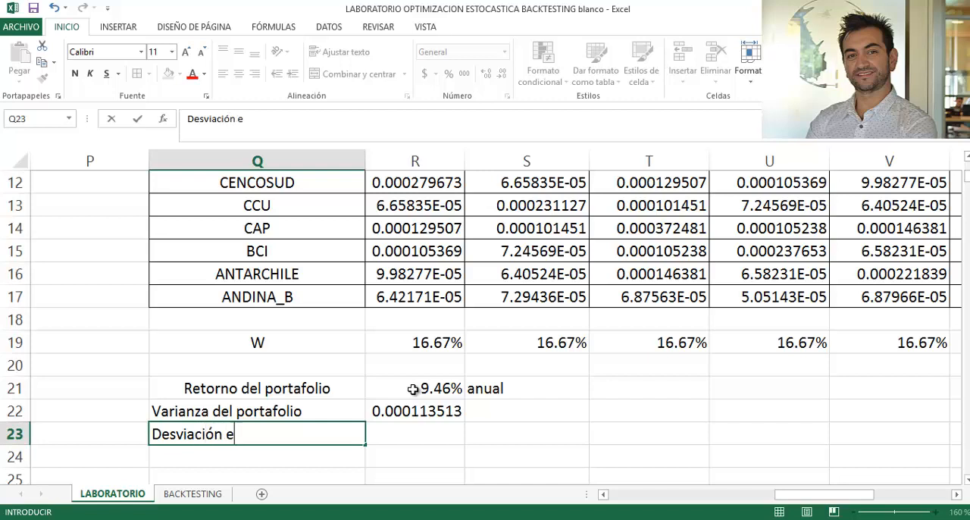
{"action": "type", "text": "stándar del po"}
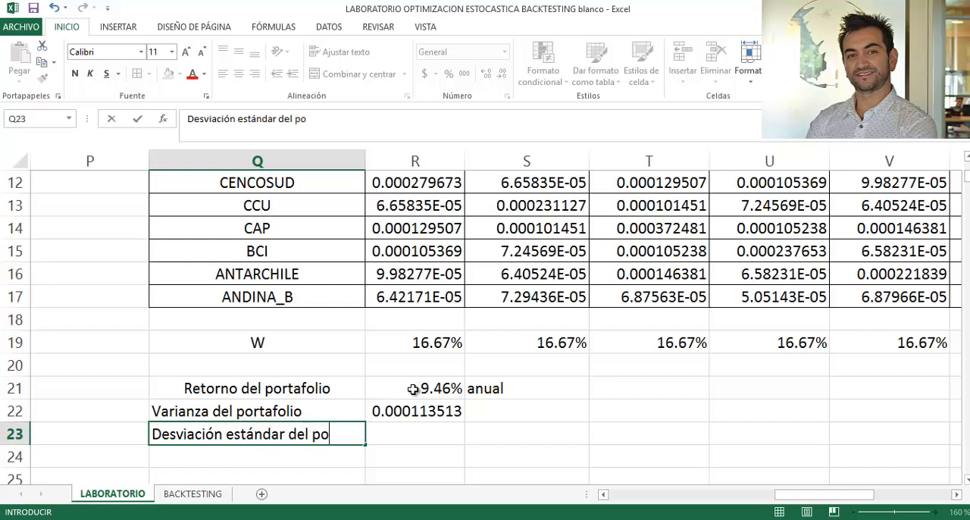
{"action": "type", "text": "rtafolio"}
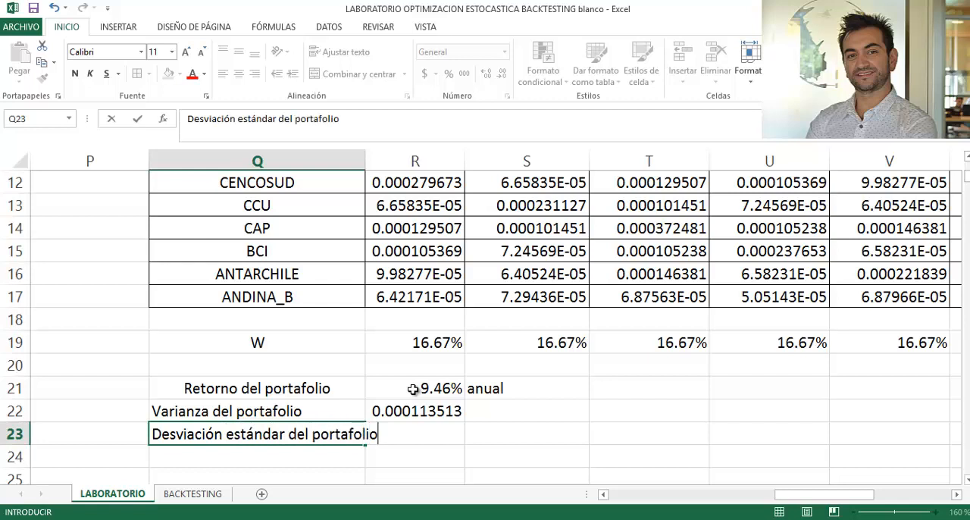
{"action": "key", "text": "Return"}
- Start the portfolio standard deviation formula in R23 with RAIZ of the variance in R22
{"action": "key", "text": "Up"}
{"action": "key", "text": "Right"}
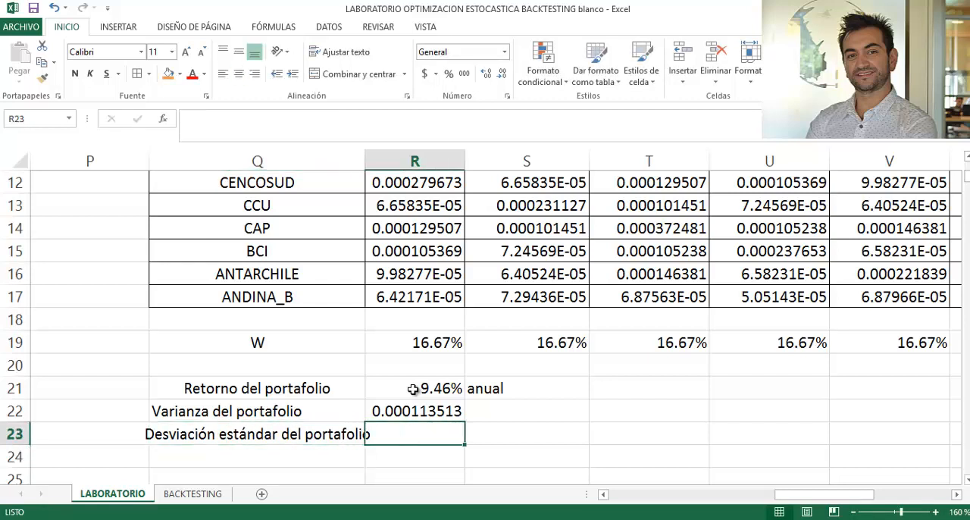
{"action": "type", "text": "=rai"}
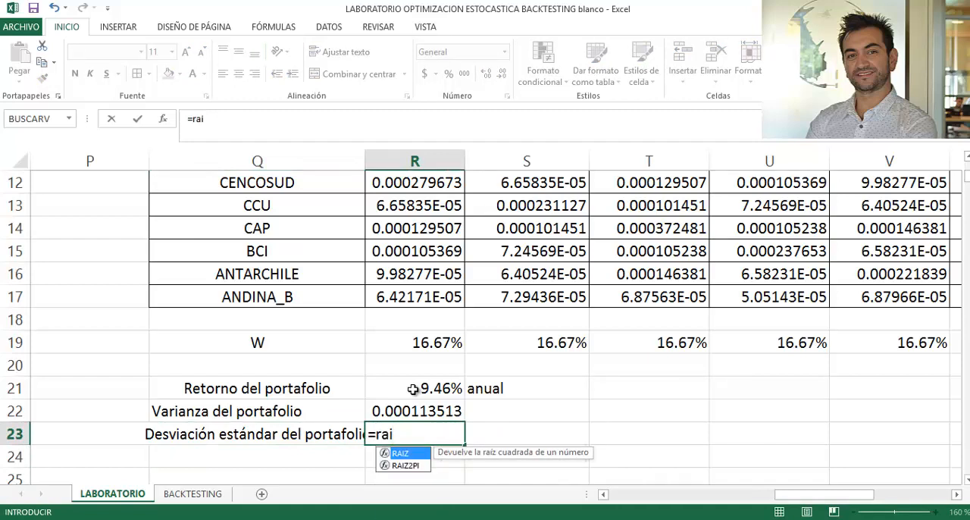
{"action": "type", "text": "z("}
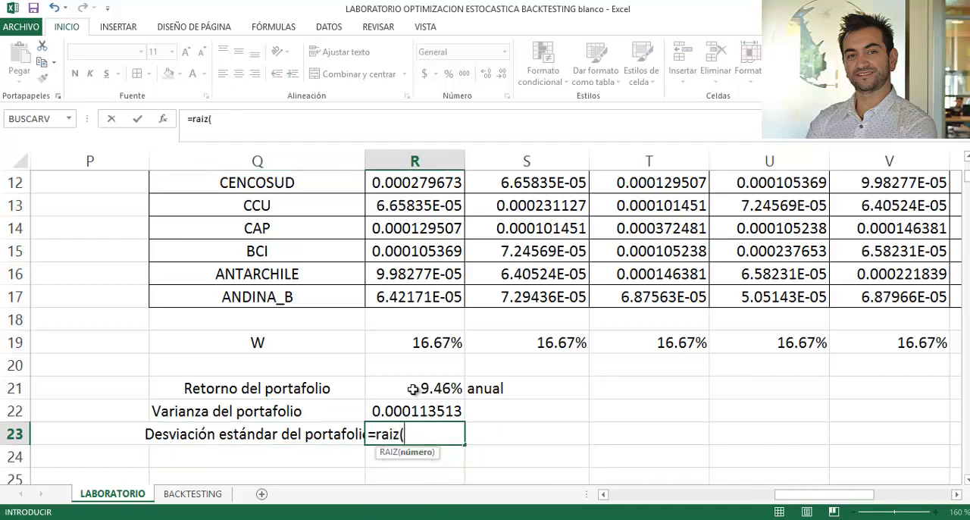
{"action": "key", "text": "Up"}
{"action": "type", "text": ")"}
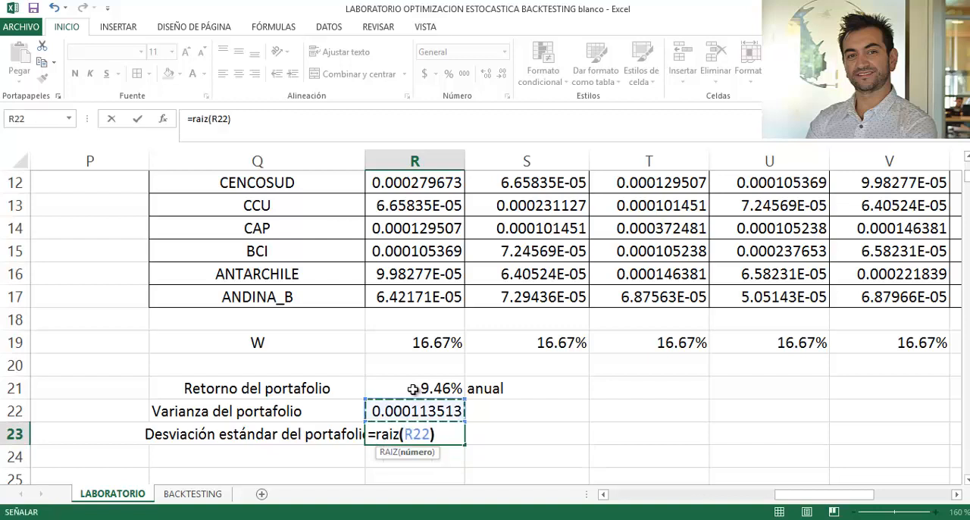
{"action": "type", "text": "*"}
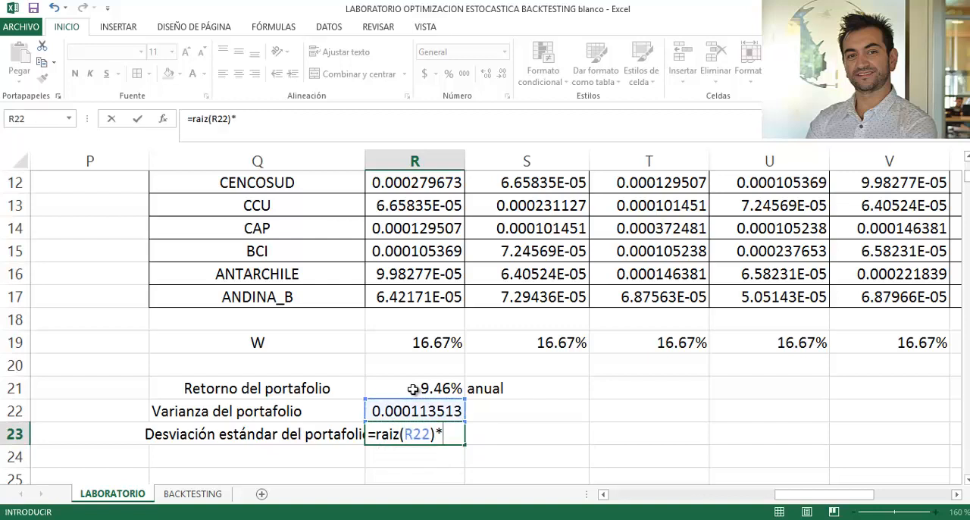
{"action": "type", "text": "raiz"}
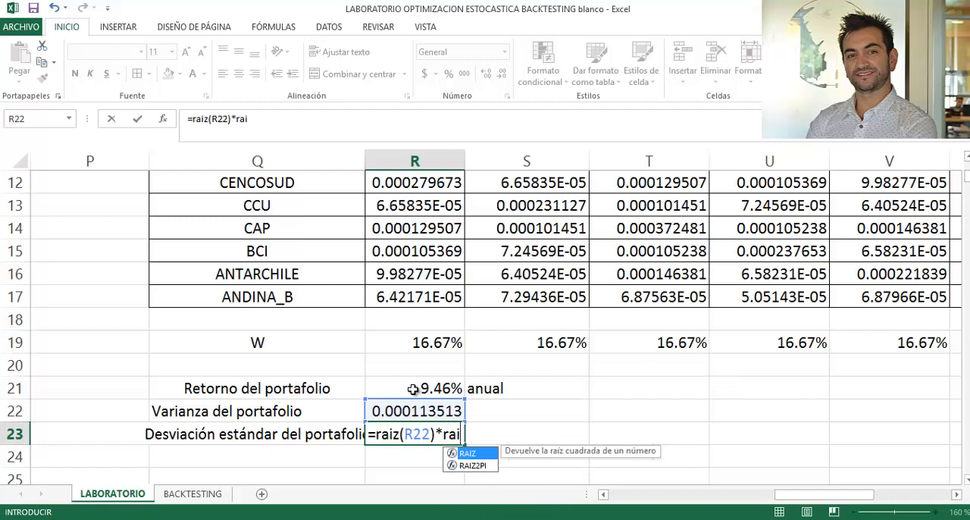
{"action": "type", "text": "("}
{"action": "type", "text": "5"}
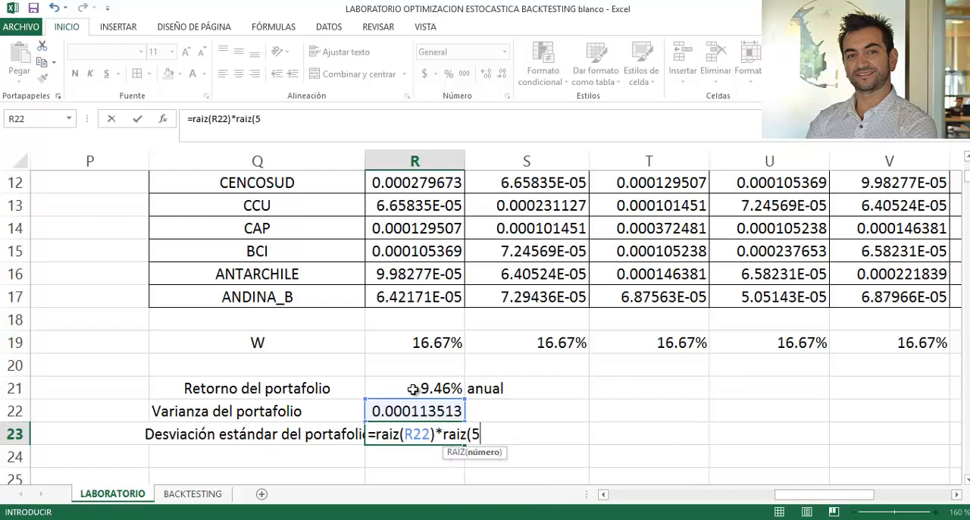
{"action": "type", "text": "2)"}
- Annualize the standard deviation by multiplying by RAIZ(52), and enter the formula in R23
{"action": "key", "text": "Return"}
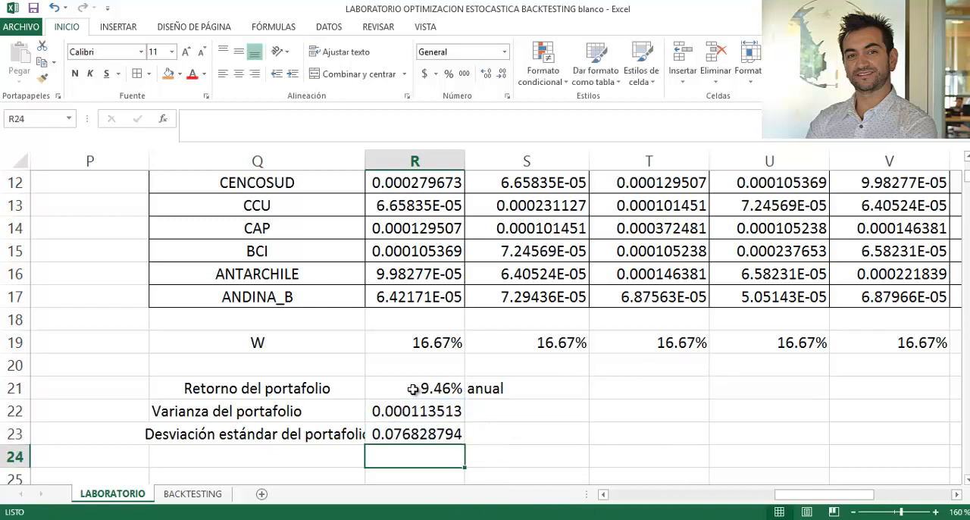
- Format the standard deviation in R23 as a percentage with two decimals
{"action": "key", "text": "Up"}
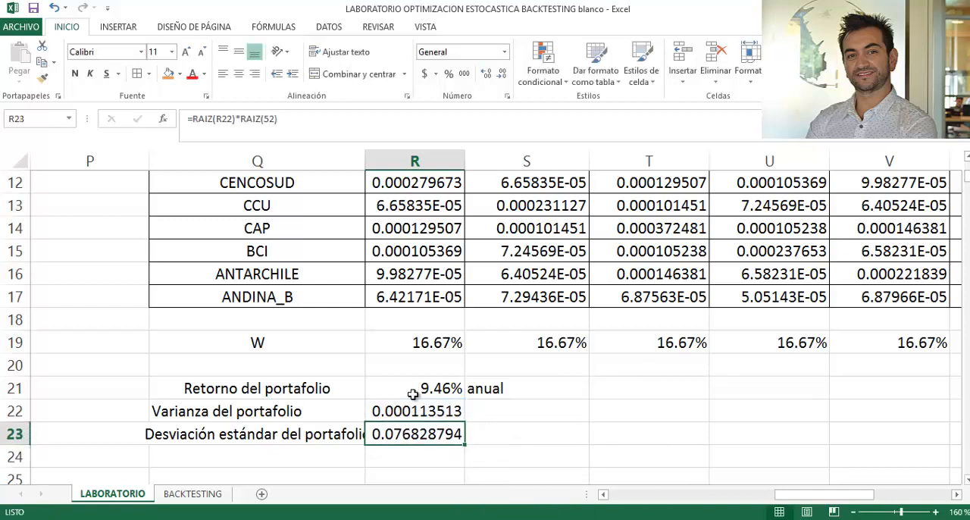
{"action": "left_click", "coordinate": [449, 74]}
{"action": "left_click", "coordinate": [486, 73]}
{"action": "left_click", "coordinate": [486, 73]}
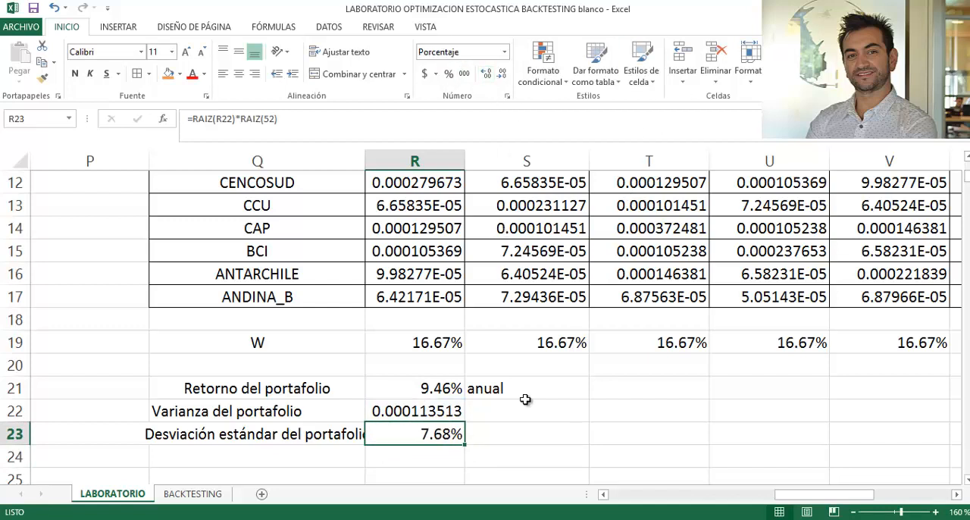
- Label the standard deviation as "anual" in S23
{"action": "left_click", "coordinate": [502, 432]}
{"action": "type", "text": "an ua"}
{"action": "key", "text": "BackSpace"}
{"action": "key", "text": "BackSpace"}
{"action": "key", "text": "BackSpace"}
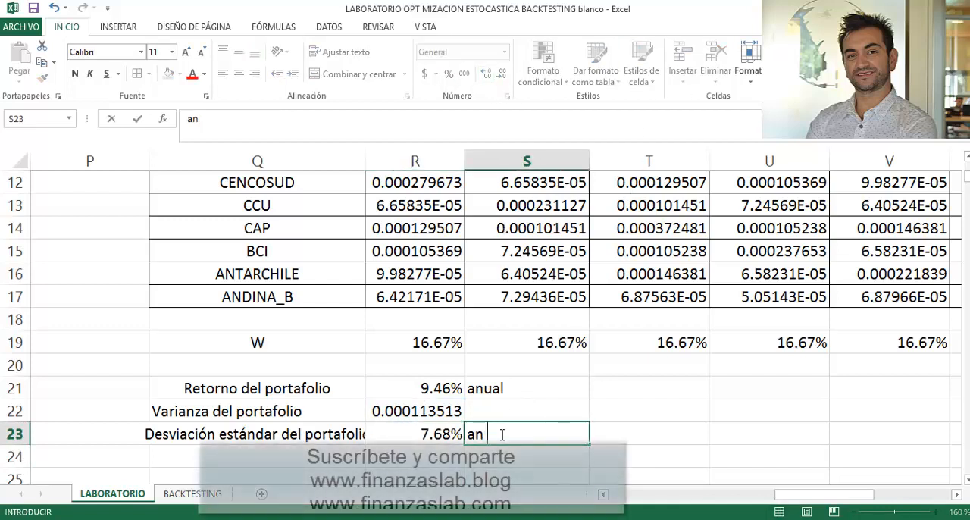
{"action": "type", "text": "nau"}
{"action": "key", "text": "BackSpace"}
{"action": "key", "text": "BackSpace"}
{"action": "key", "text": "BackSpace"}
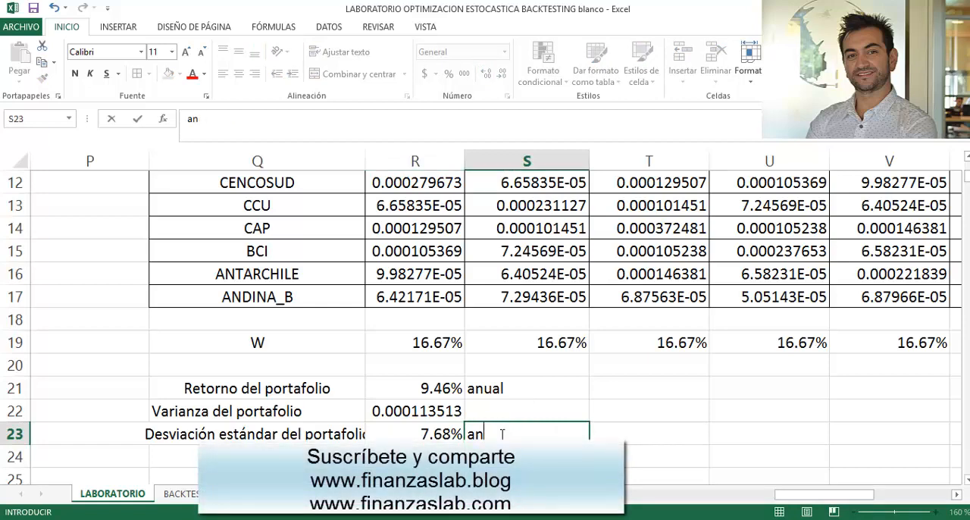
{"action": "type", "text": "ual"}
{"action": "key", "text": "Return"}
- Enter the confidence interval label "IC67%" in Q25
{"action": "key", "text": "Down"}
{"action": "key", "text": "Left"}
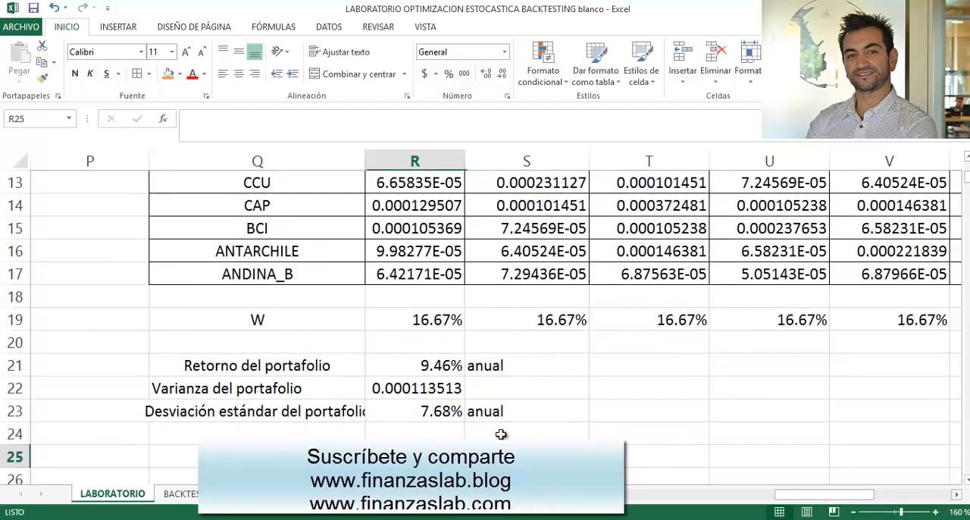
{"action": "key", "text": "Left"}
{"action": "type", "text": "IC"}
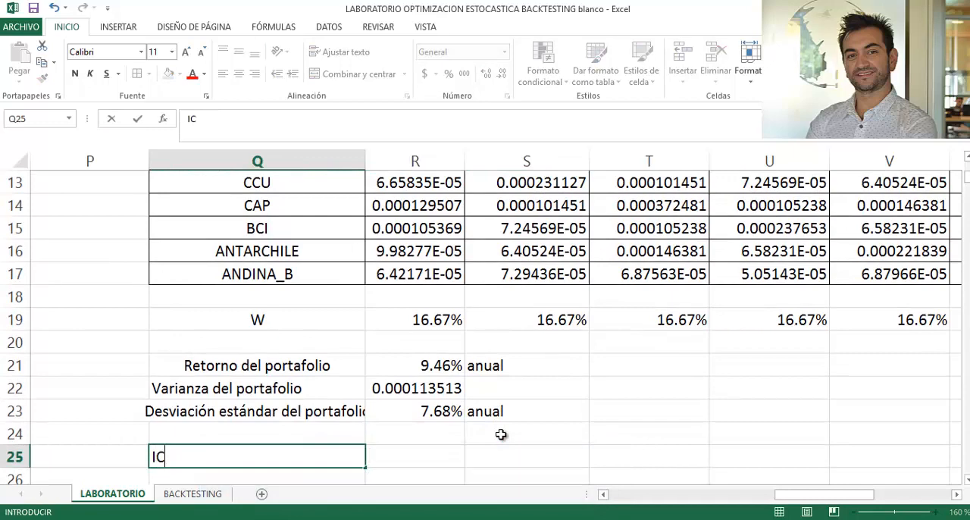
{"action": "type", "text": "67%"}
{"action": "key", "text": "Return"}
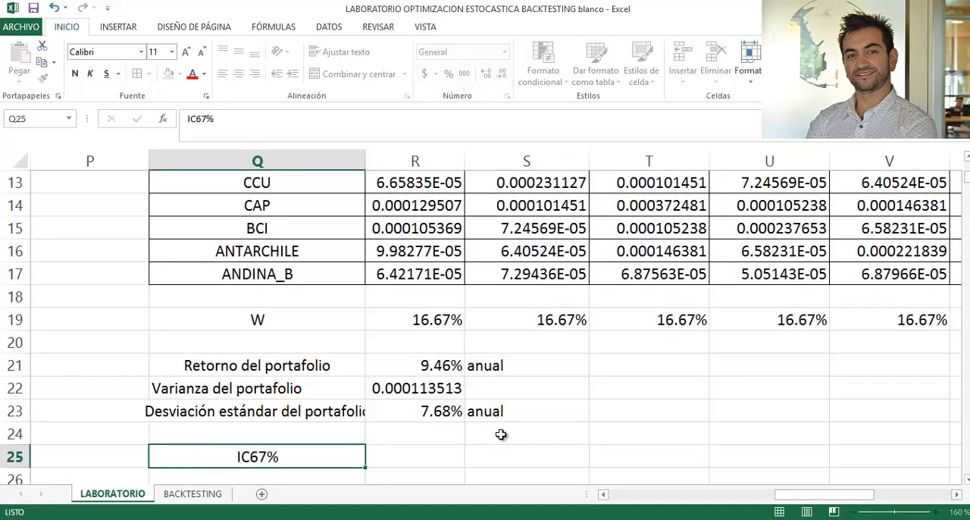
- Compute the upper bound of the 67% interval in R25 as portfolio return plus standard deviation, =R21+R23
{"action": "key", "text": "Right"}
{"action": "key", "text": "Up"}
{"action": "type", "text": "="}
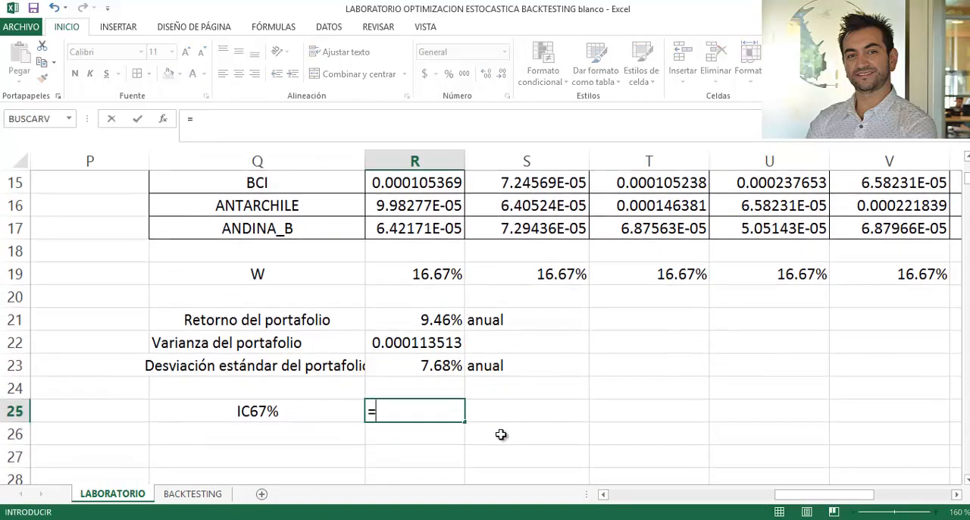
{"action": "key", "text": "Up"}
{"action": "key", "text": "Up"}
{"action": "key", "text": "Up"}
{"action": "key", "text": "Up"}
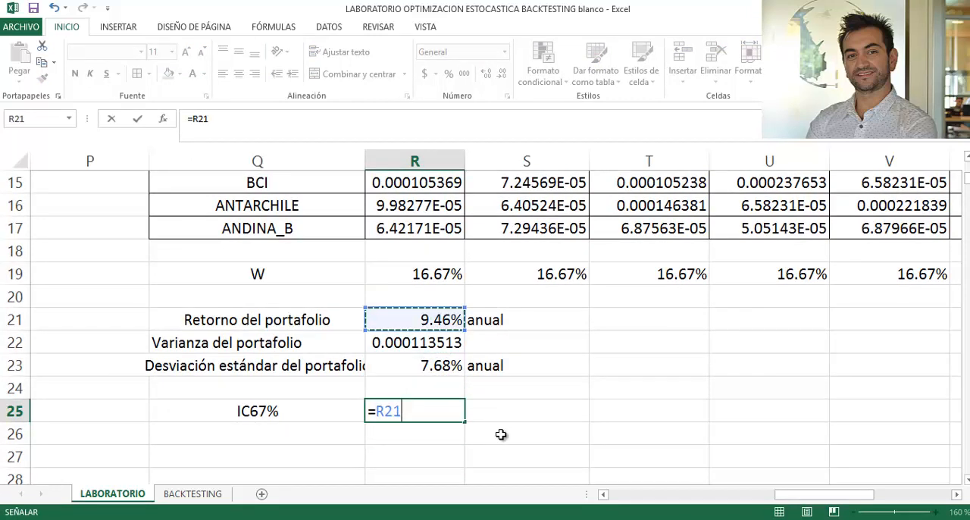
{"action": "type", "text": "+"}
{"action": "key", "text": "Up"}
{"action": "key", "text": "Up"}
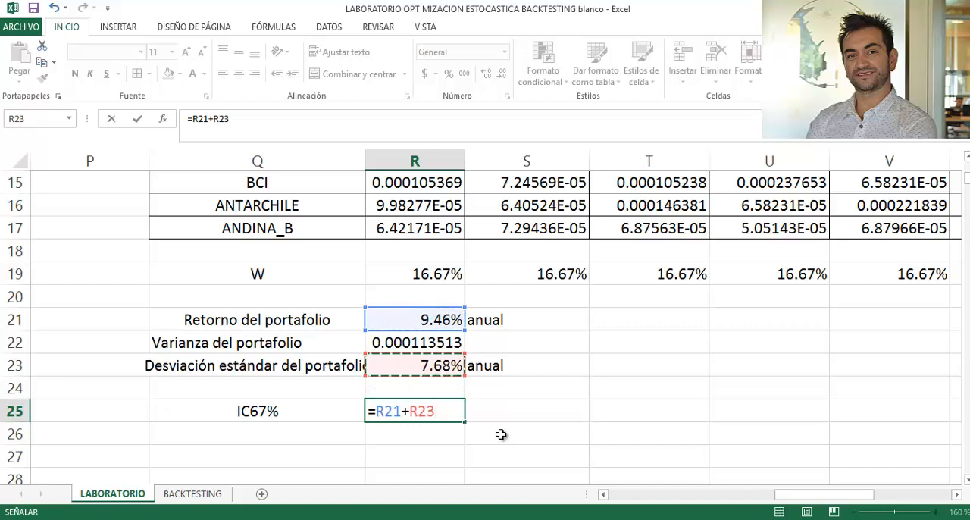
{"action": "key", "text": "Return"}
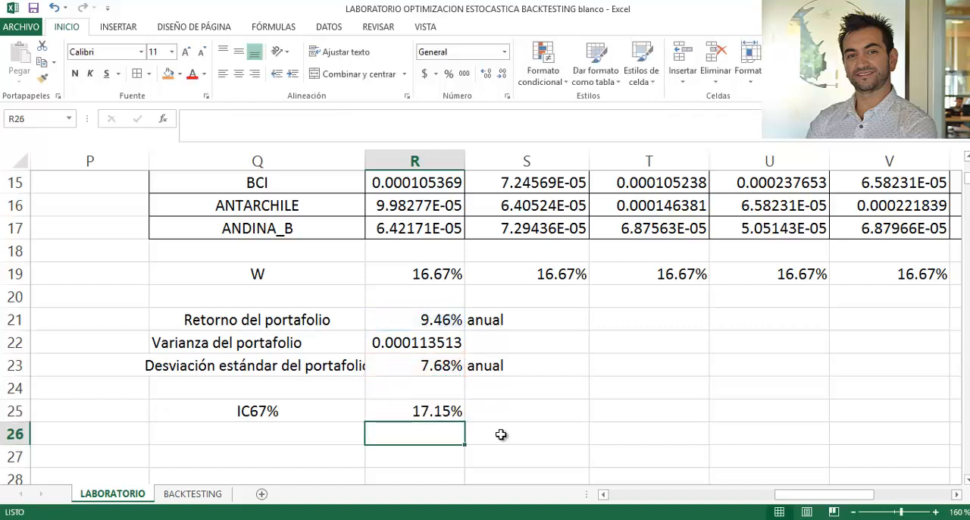
- Compute the interval's lower bound in R26 as return minus standard deviation, =R21-R23, and reselect the IC67% label in Q25
{"action": "type", "text": "="}
{"action": "key", "text": "Up"}
{"action": "key", "text": "Up"}
{"action": "key", "text": "Up"}
{"action": "key", "text": "Up"}
{"action": "key", "text": "Up"}
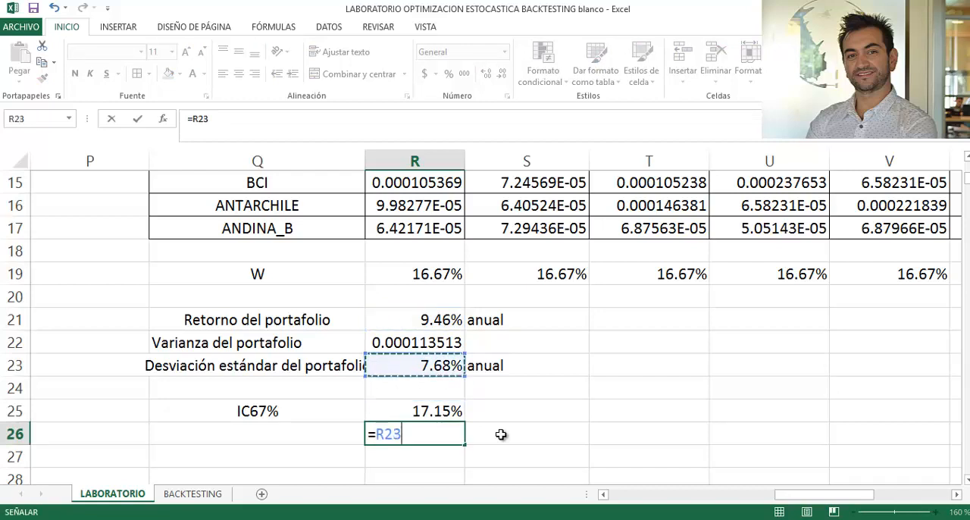
{"action": "type", "text": "-"}
{"action": "key", "text": "Up"}
{"action": "key", "text": "Up"}
{"action": "key", "text": "Up"}
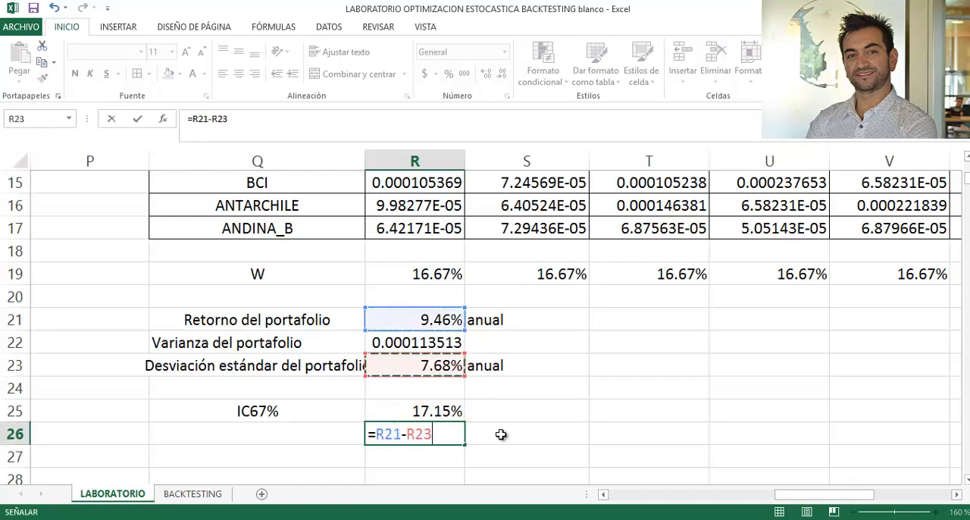
{"action": "key", "text": "Return"}
{"action": "key", "text": "Left"}
{"action": "key", "text": "Left"}
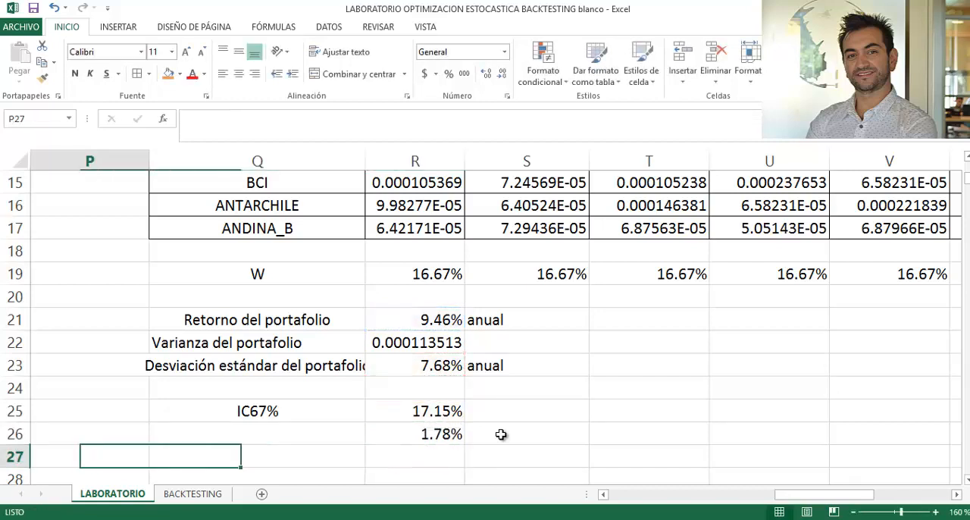
{"action": "key", "text": "Up"}
{"action": "key", "text": "Up"}
{"action": "key", "text": "Right"}
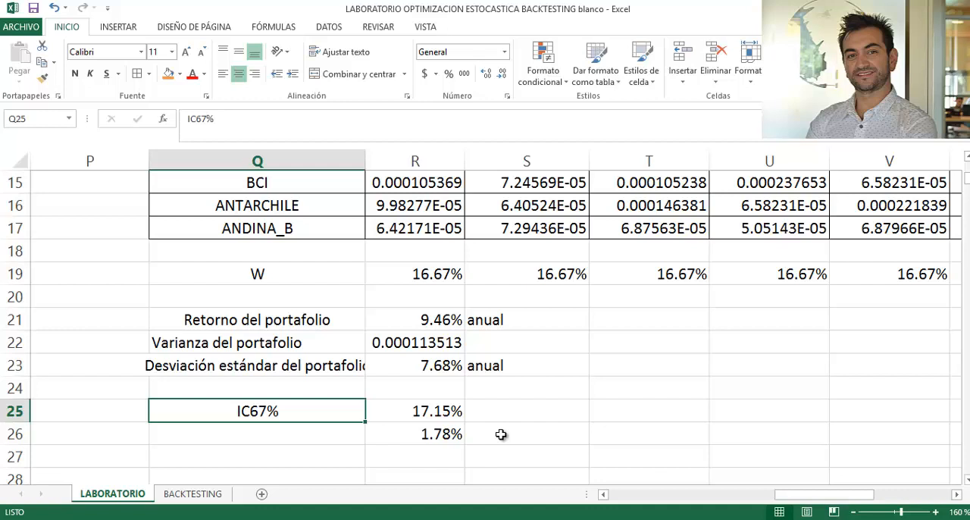